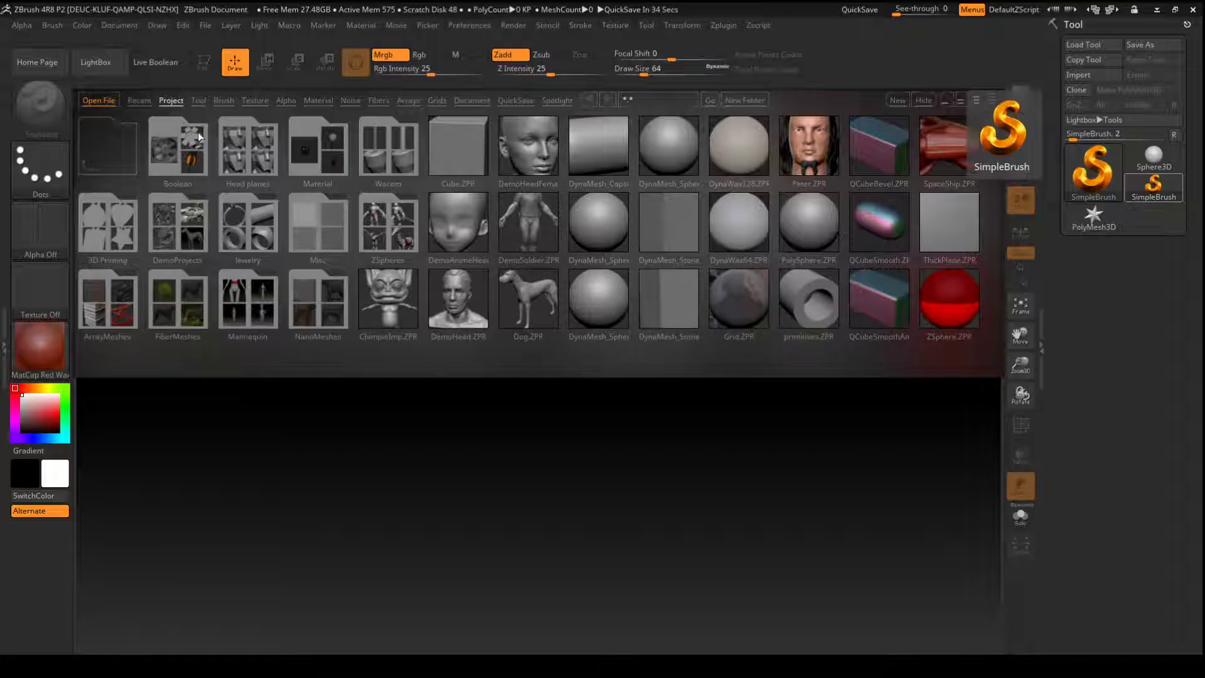
- Hide and reshow the LightBox browser
left_click(103, 61)
left_click(100, 64)
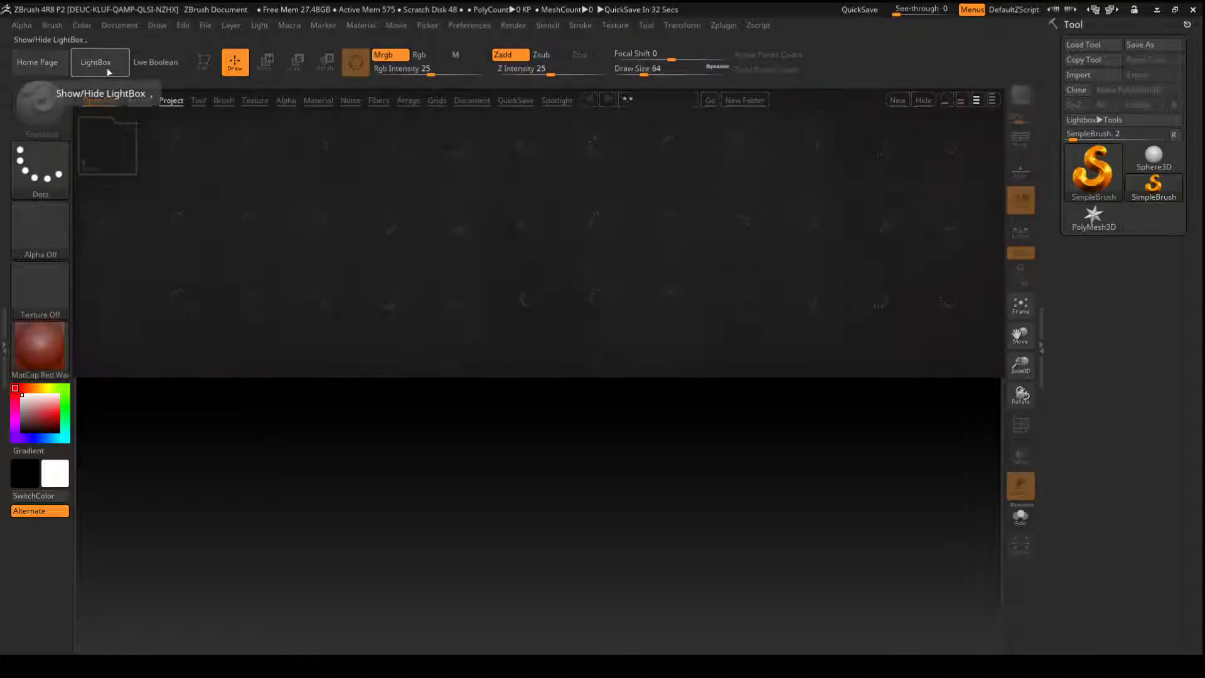
left_click(114, 73)
left_click(114, 74)
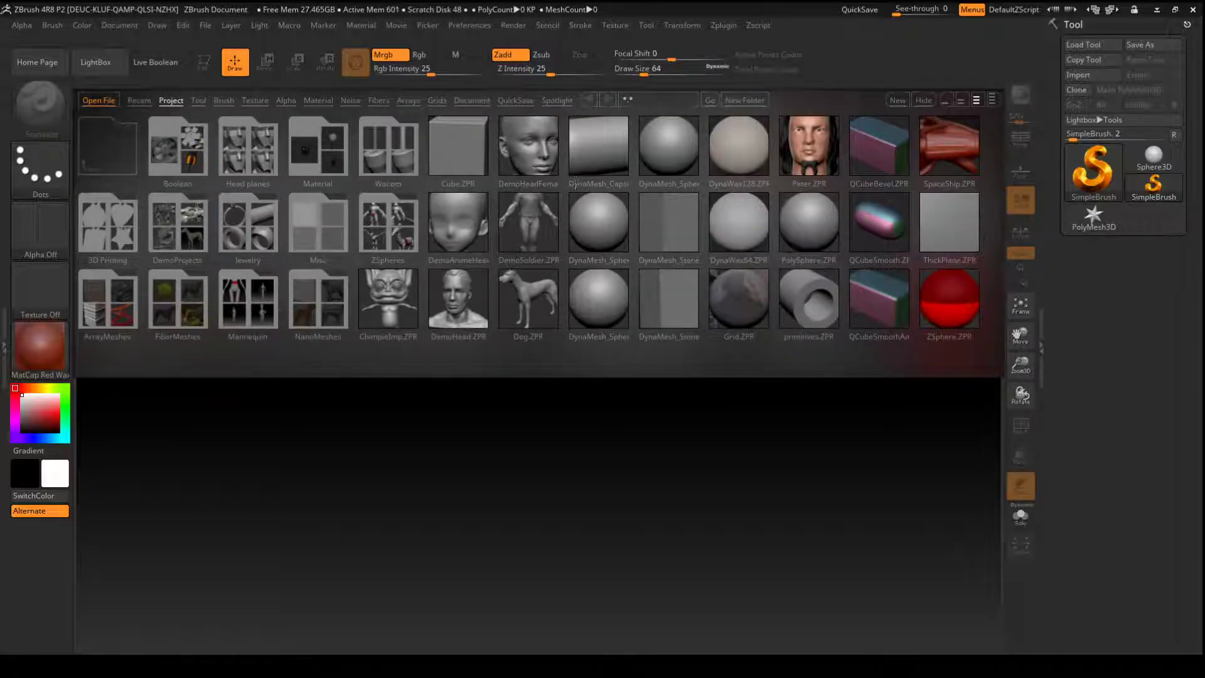
key("comma")
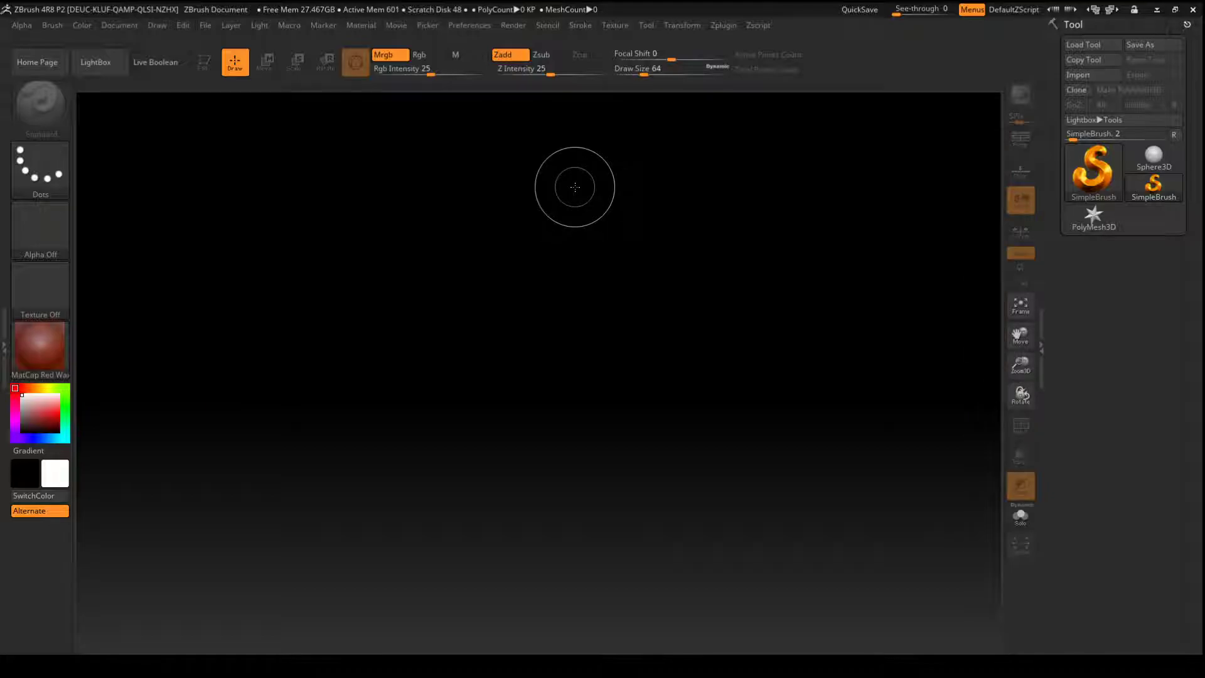
key("comma")
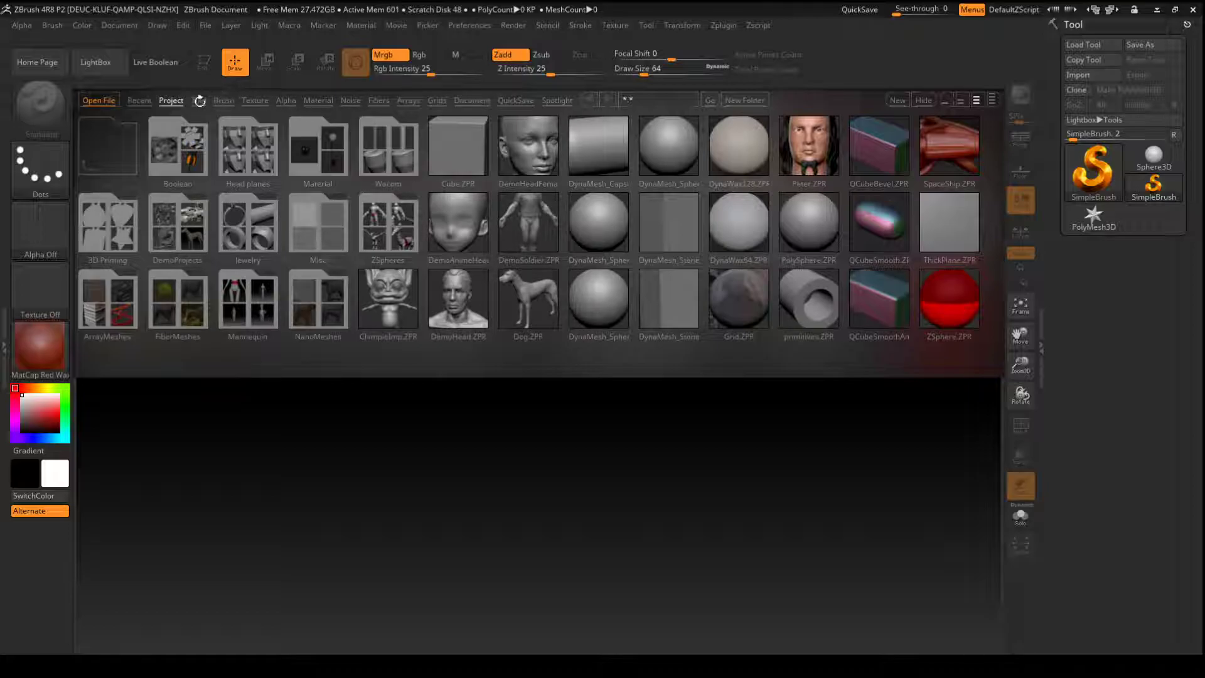
- Load the Nickz_humanMaleAverage tool from LightBox and draw the figure on the canvas
left_click(199, 100)
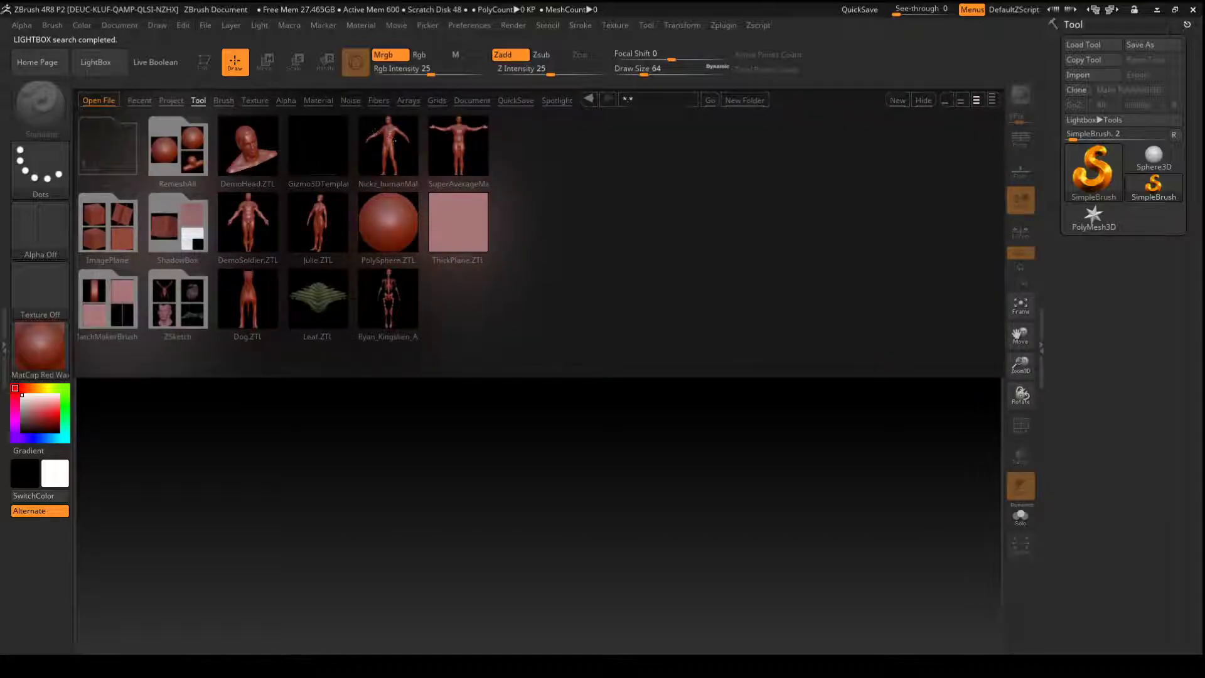
double_click(390, 142)
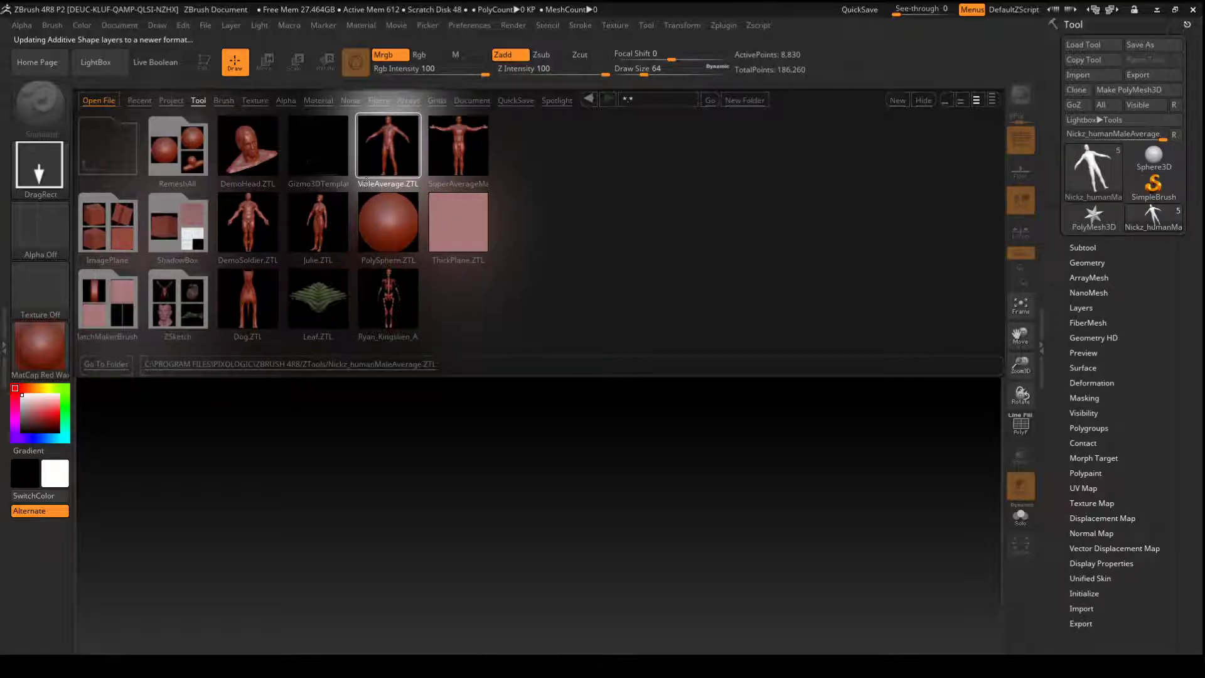
left_click_drag(476, 318, 495, 611)
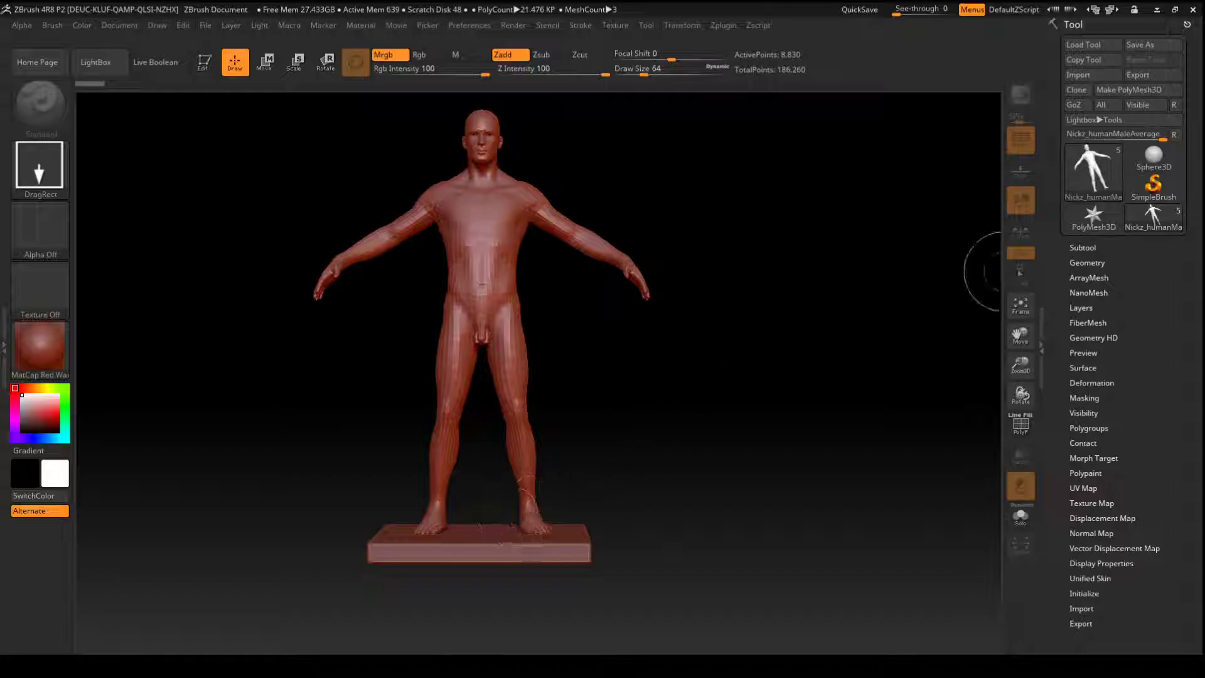
- Delete the floor subtool from the figure's subtool list
left_click(1081, 248)
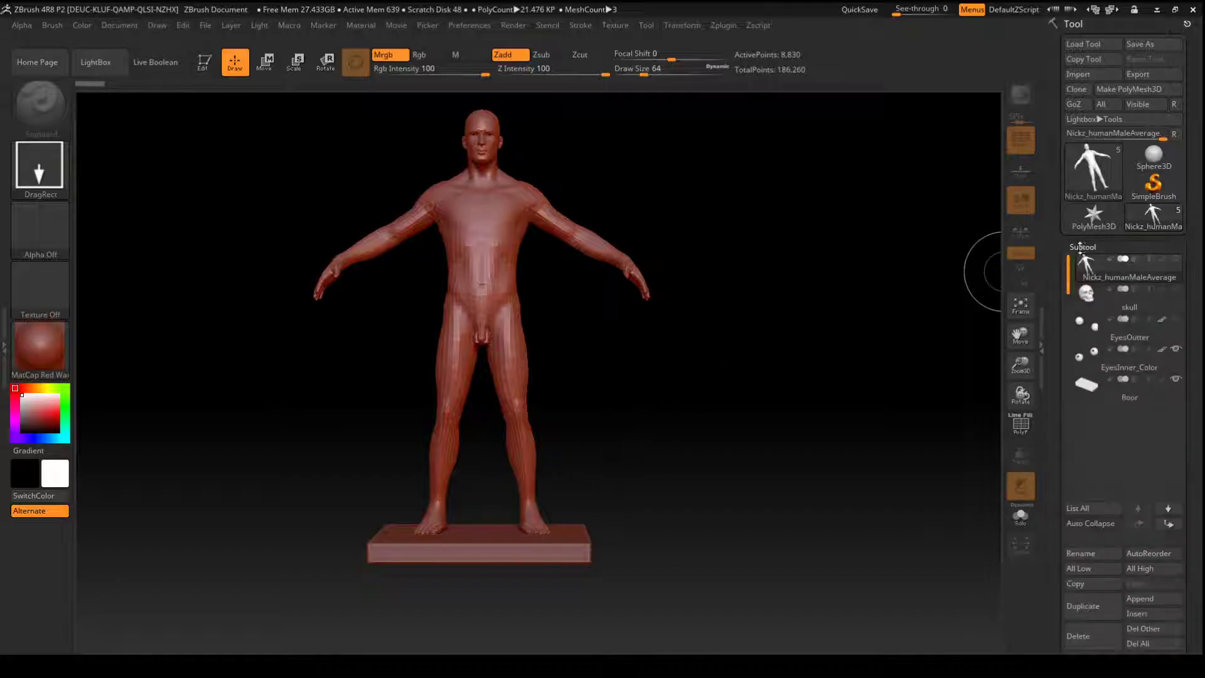
left_click(1084, 390)
left_click(1078, 635)
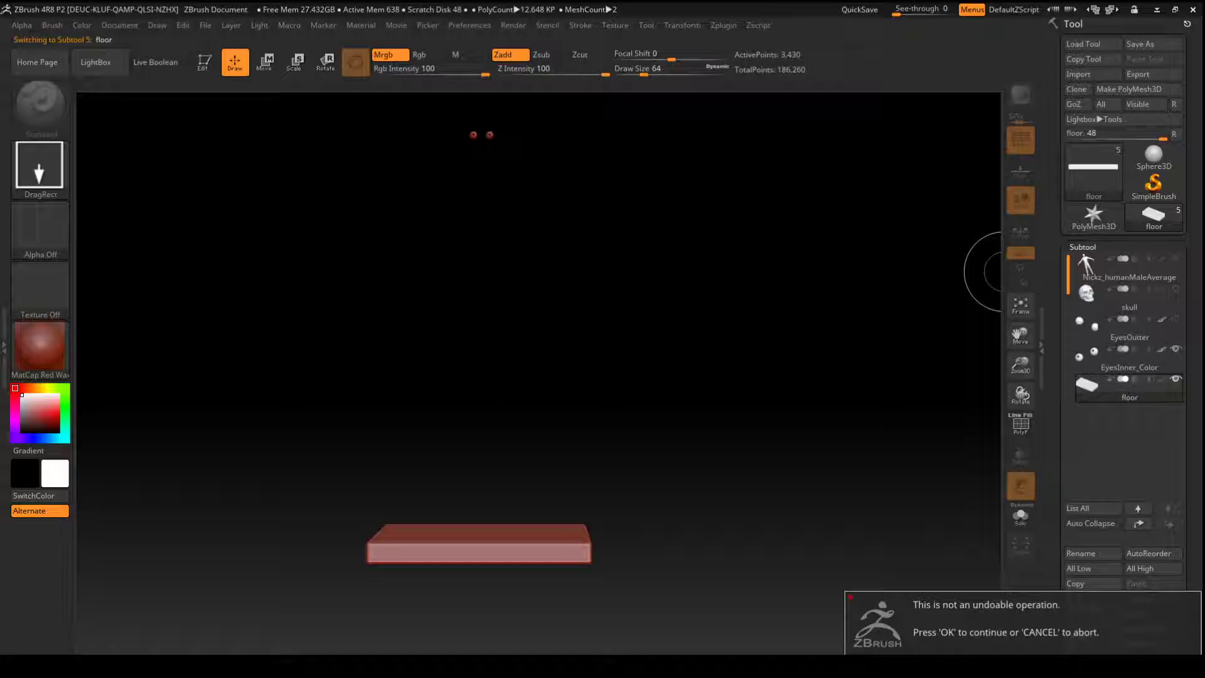
key("Return")
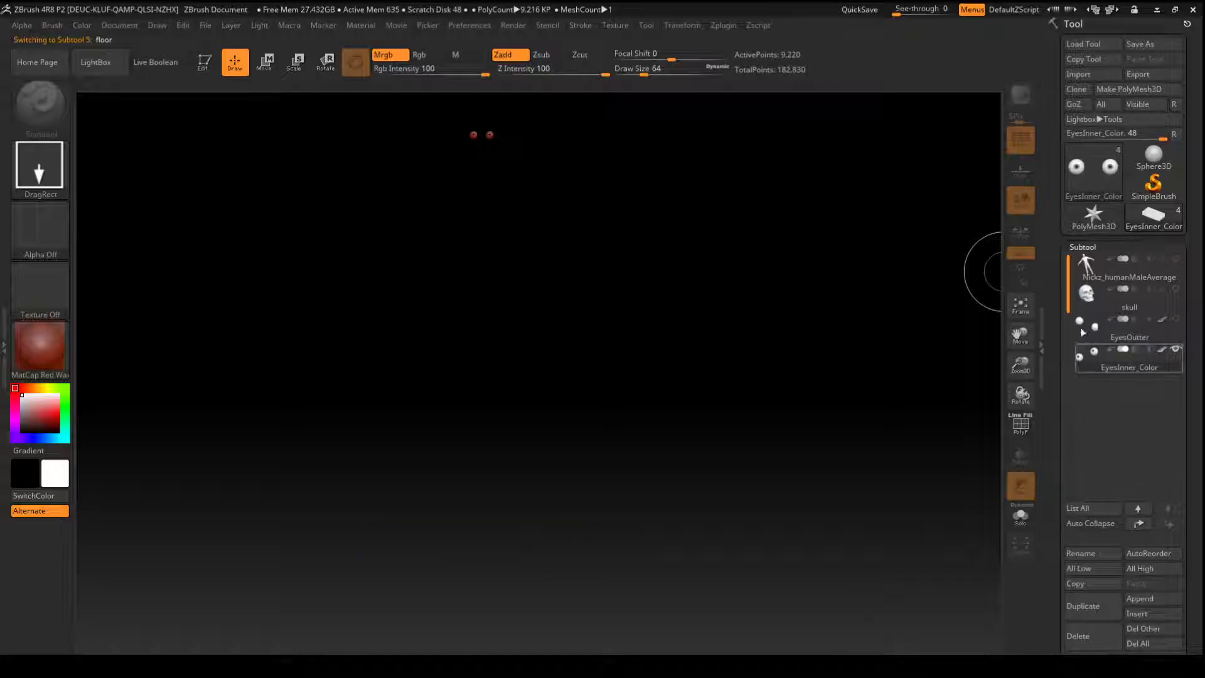
- Select the Nickz_humanMaleAverage subtool, draw a smaller second figure beside the first, and clear the canvas
left_click(1087, 269)
mouse_move(766, 324)
left_mouse_down()
mouse_move(806, 325)
mouse_move(798, 296)
mouse_move(767, 423)
mouse_move(766, 499)
left_mouse_up()
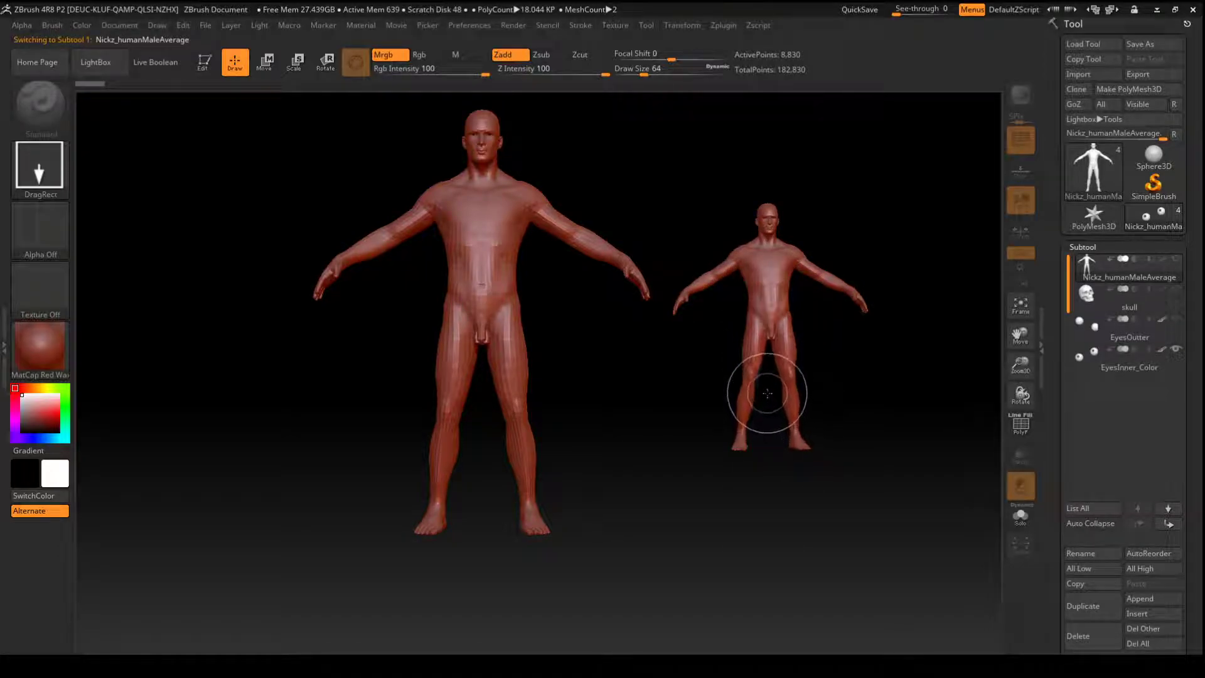
key("ctrl")
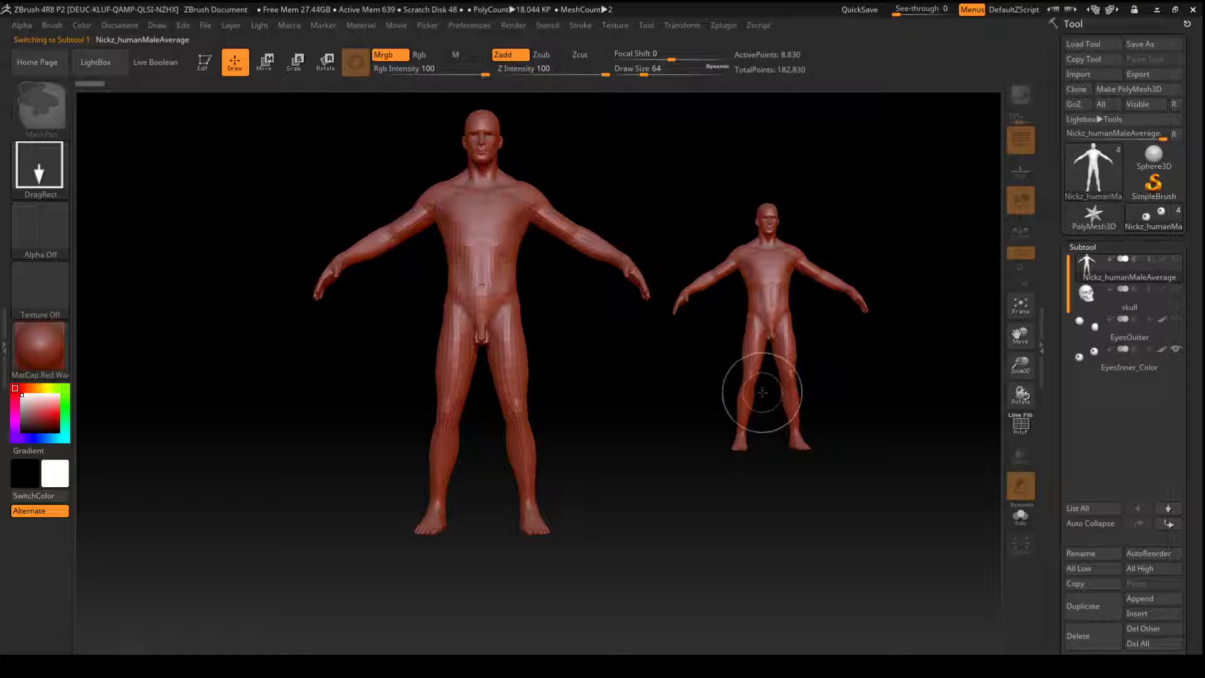
key("ctrl+n")
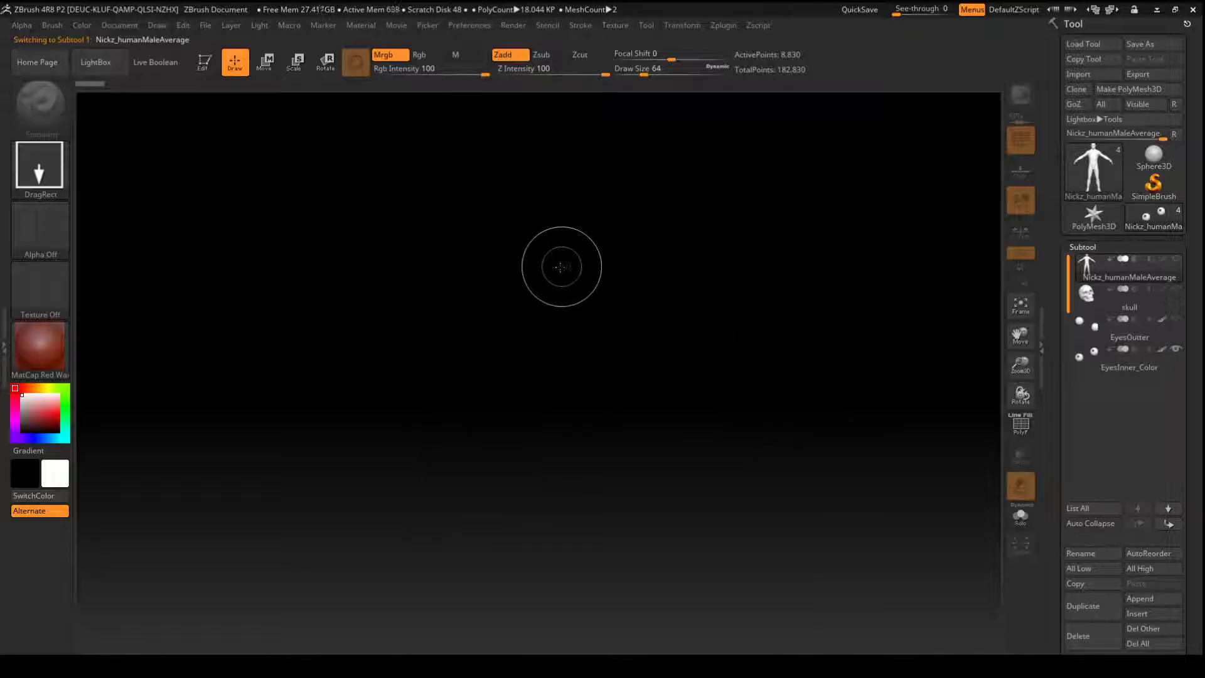
- Draw a single large male figure on the empty canvas and make it editable in Edit mode
left_click_drag(547, 267, 553, 654)
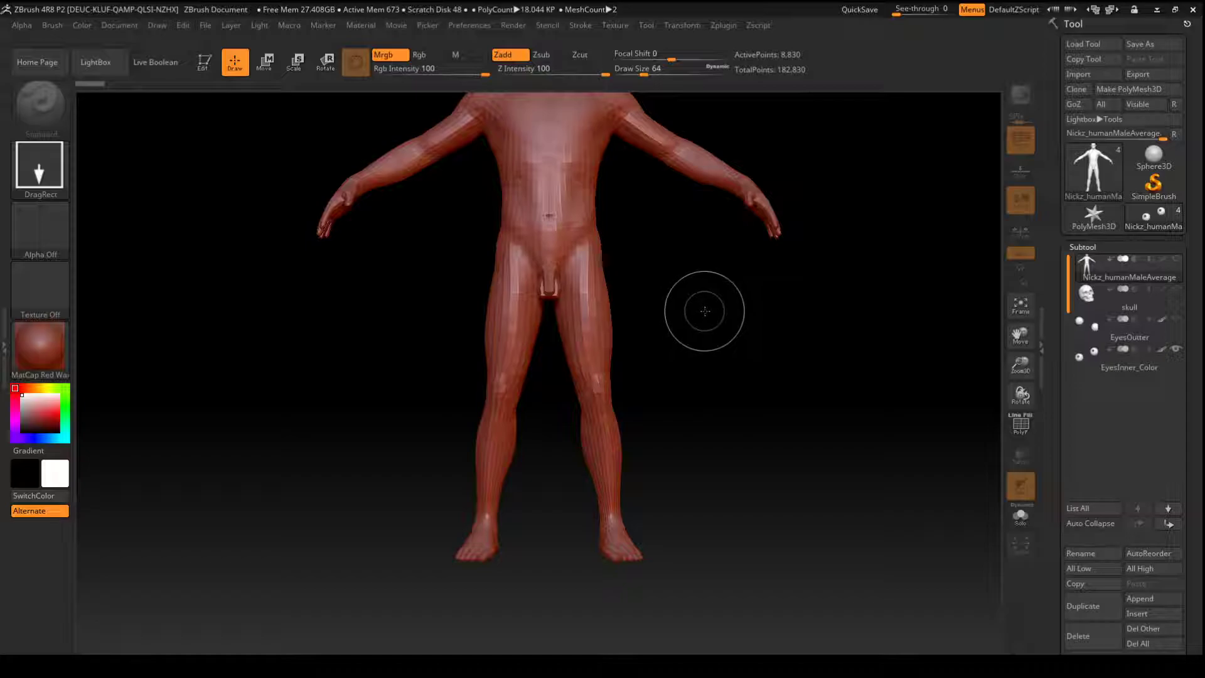
key("t")
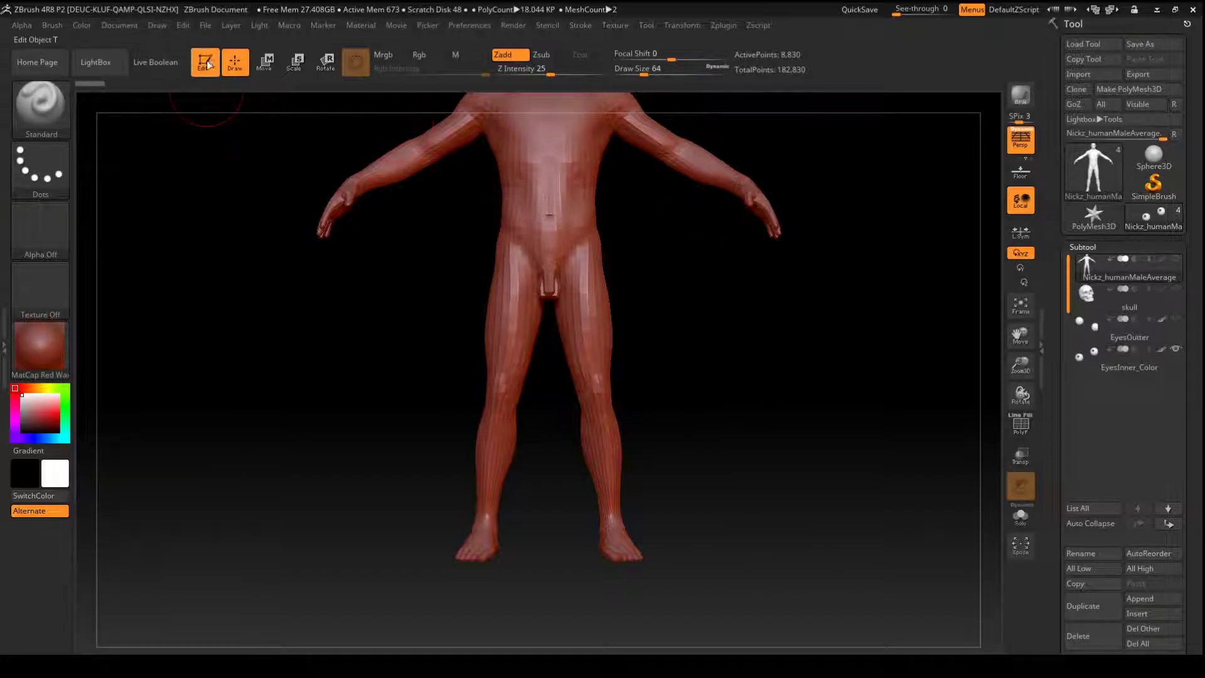
left_click_drag(741, 276, 705, 436)
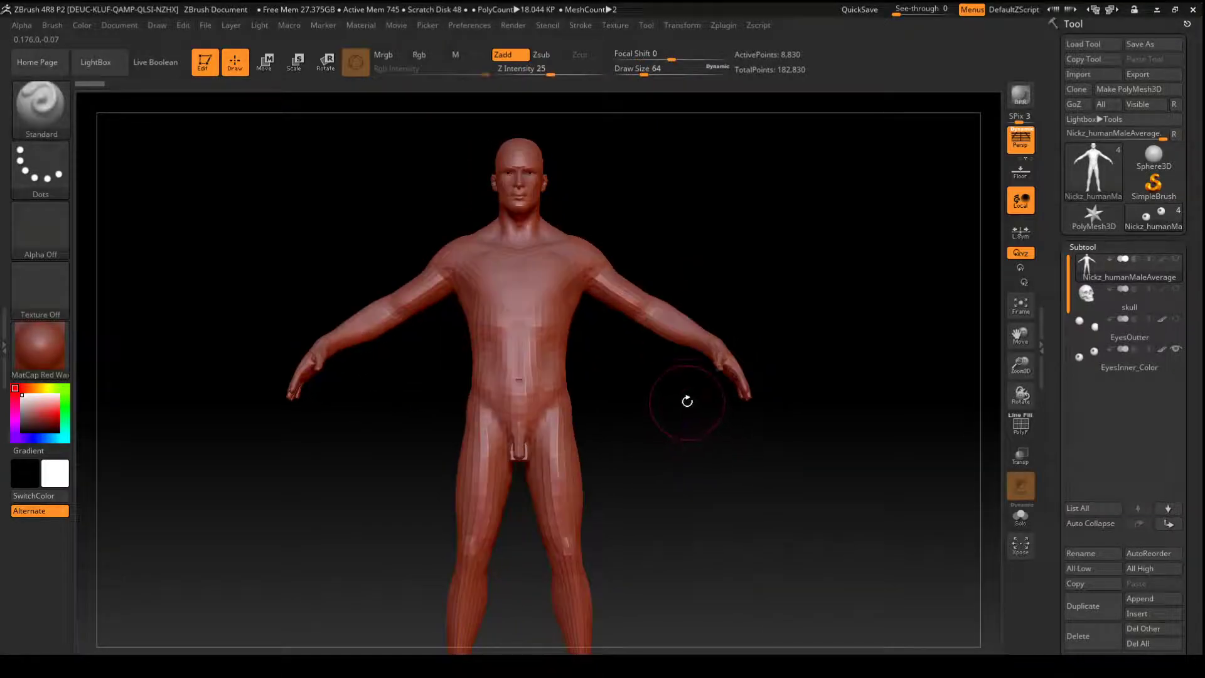
mouse_move(723, 234)
left_mouse_down()
mouse_move(683, 237)
mouse_move(735, 239)
mouse_move(718, 236)
mouse_move(724, 249)
left_mouse_up()
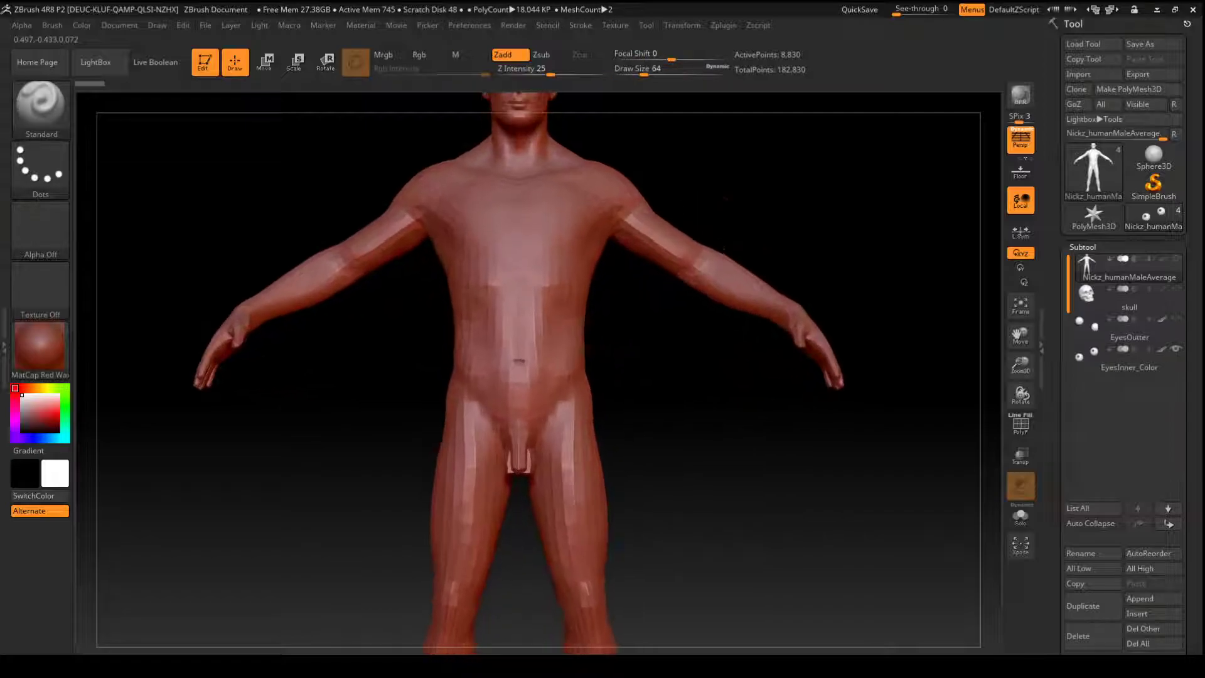
left_click_drag(689, 392, 689, 426, "alt")
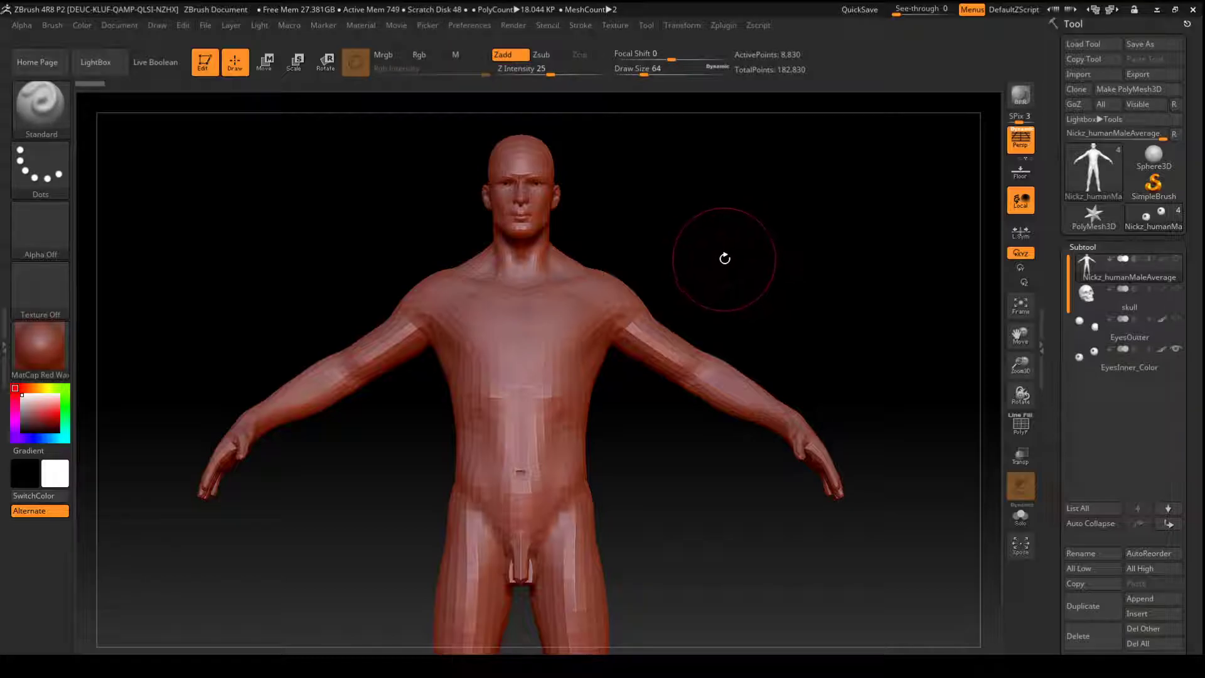
- Switch the sculpting brush in turn to ClayTubes, ClayBuildup, DamStandard, Inflat and hPolish
key("b")
key("c")
key("t")
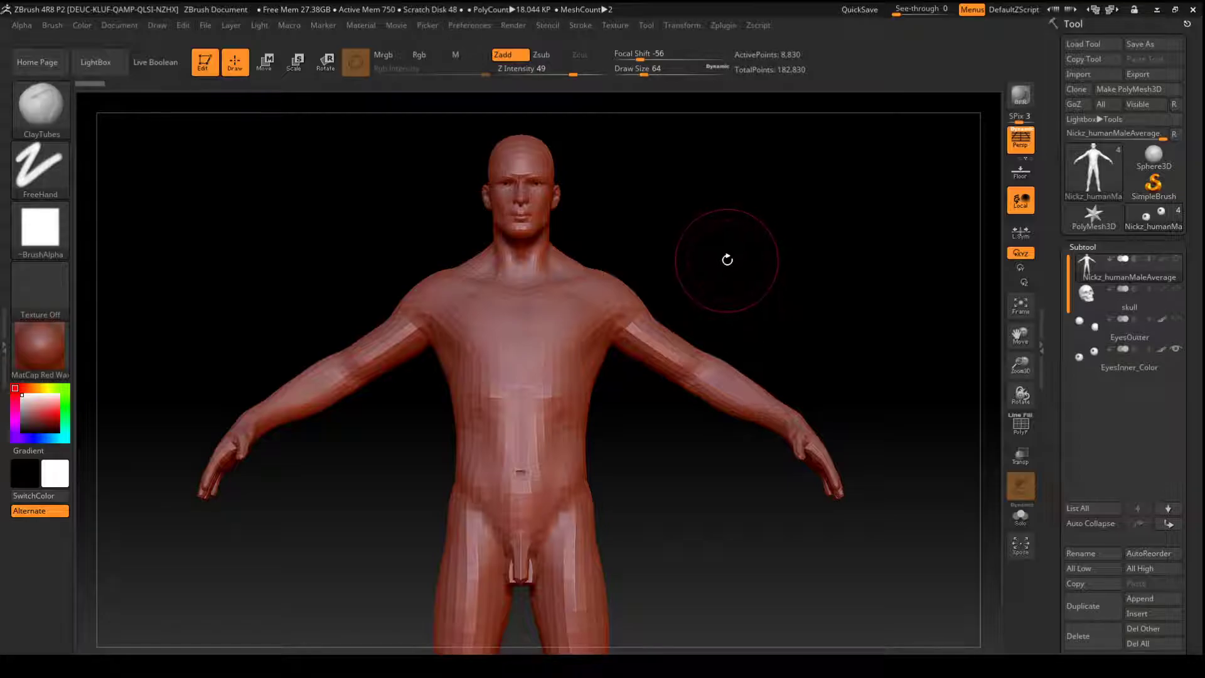
key("b")
key("c")
key("b")
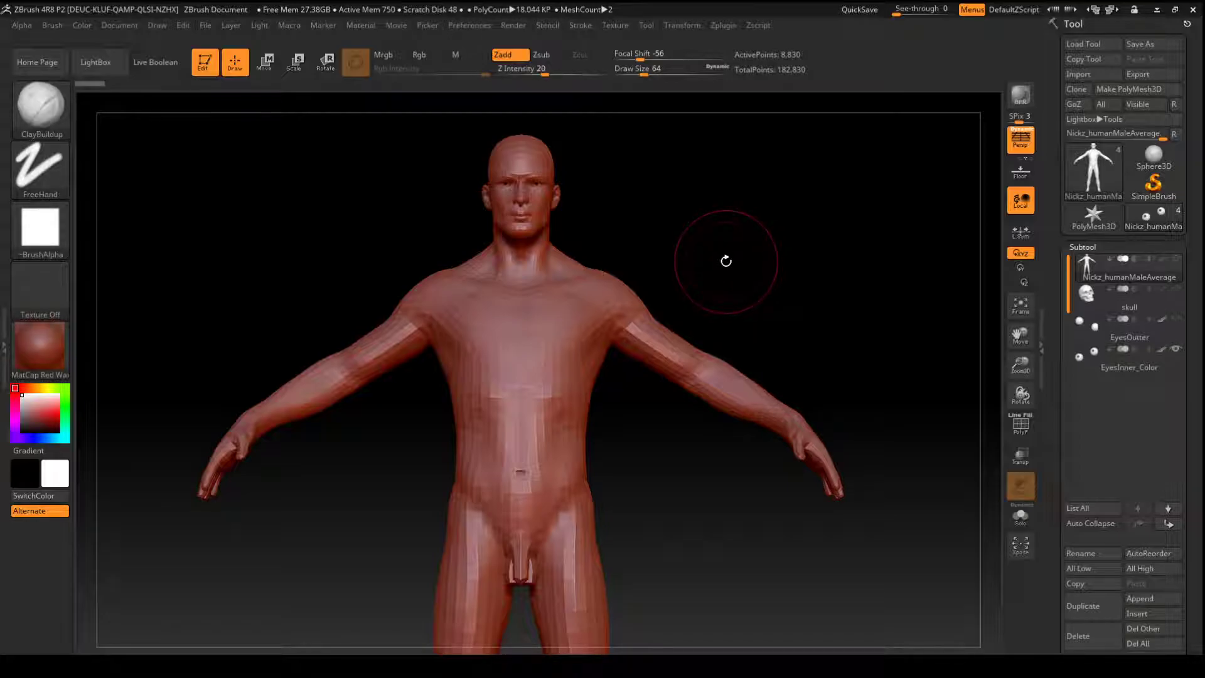
key("b")
key("d")
key("s")
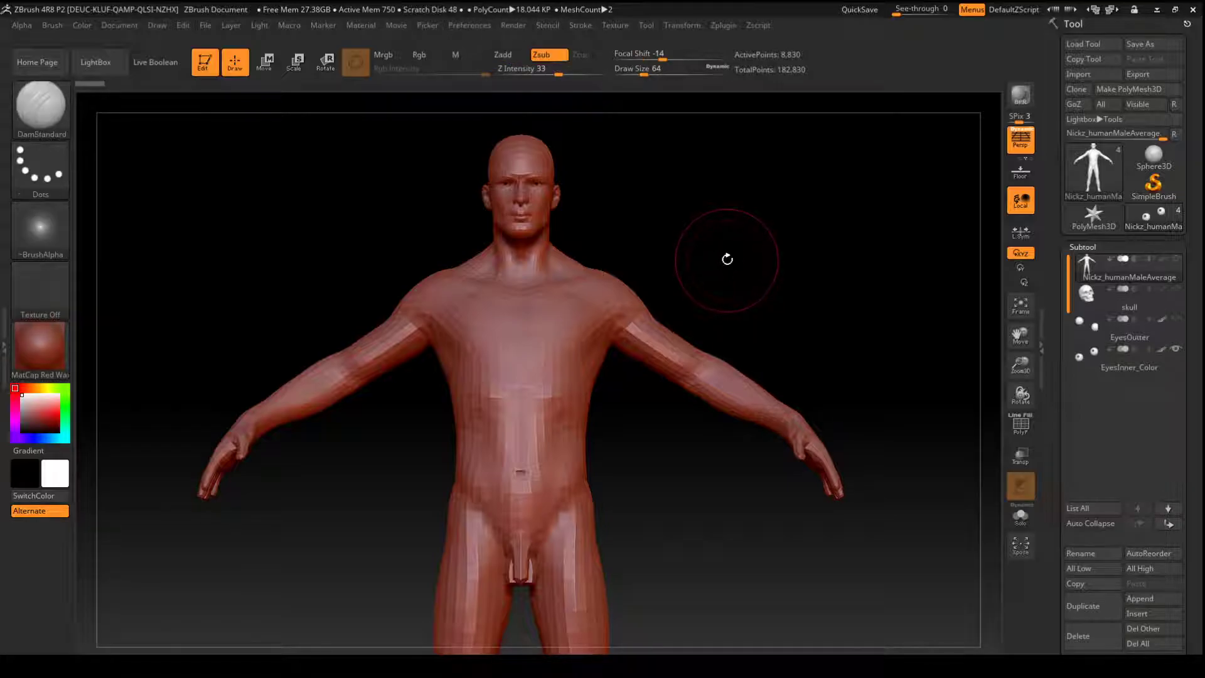
key("b")
key("i")
key("n")
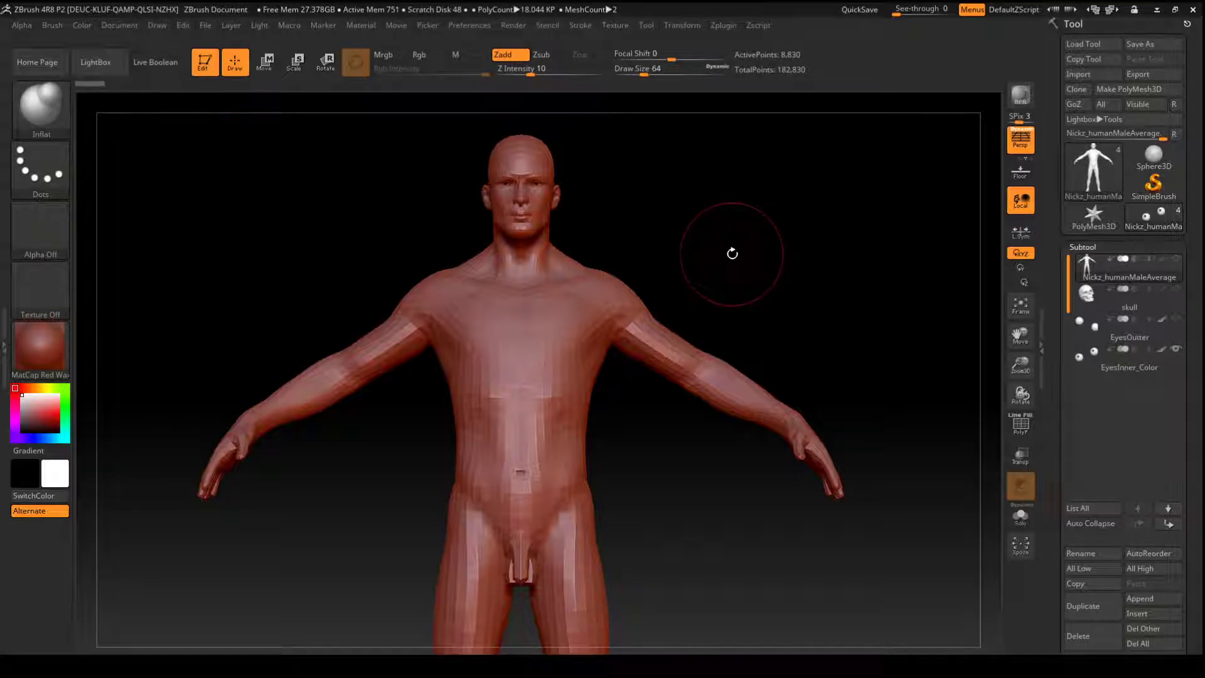
key("b")
key("h")
key("p")
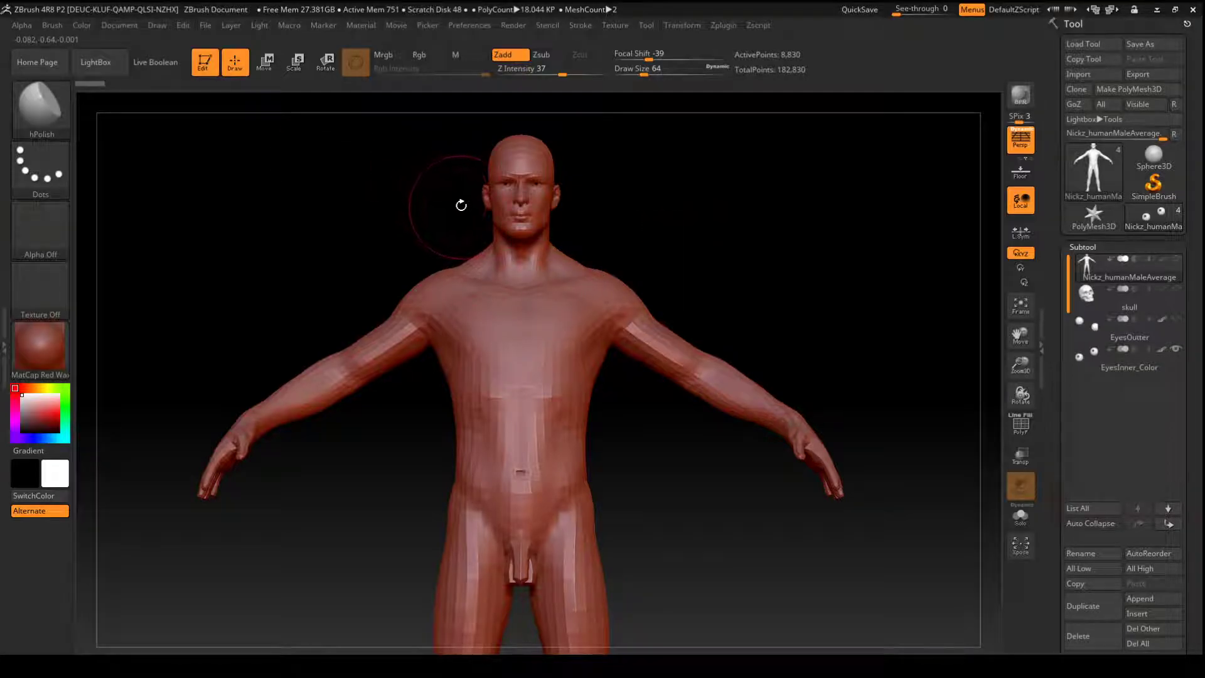
- Start assigning a custom hotkey to the Move brush in the brush palette, and cancel the assignment
left_click(55, 115)
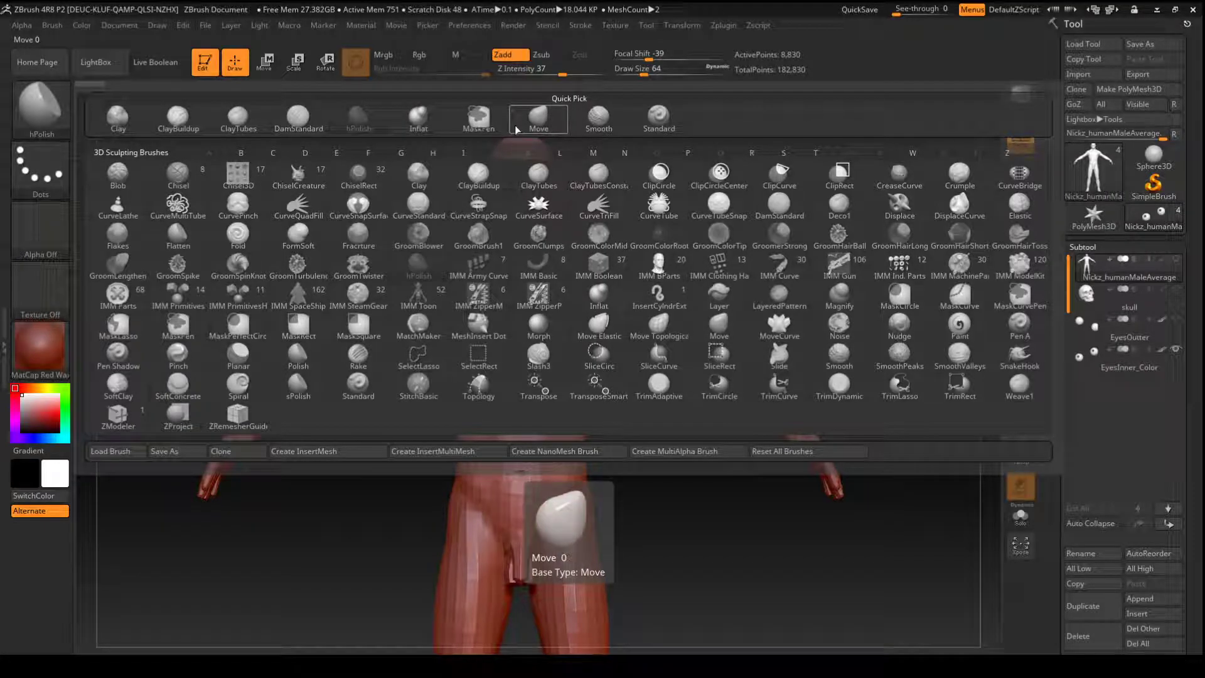
key("ctrl")
key("ctrl+shift")
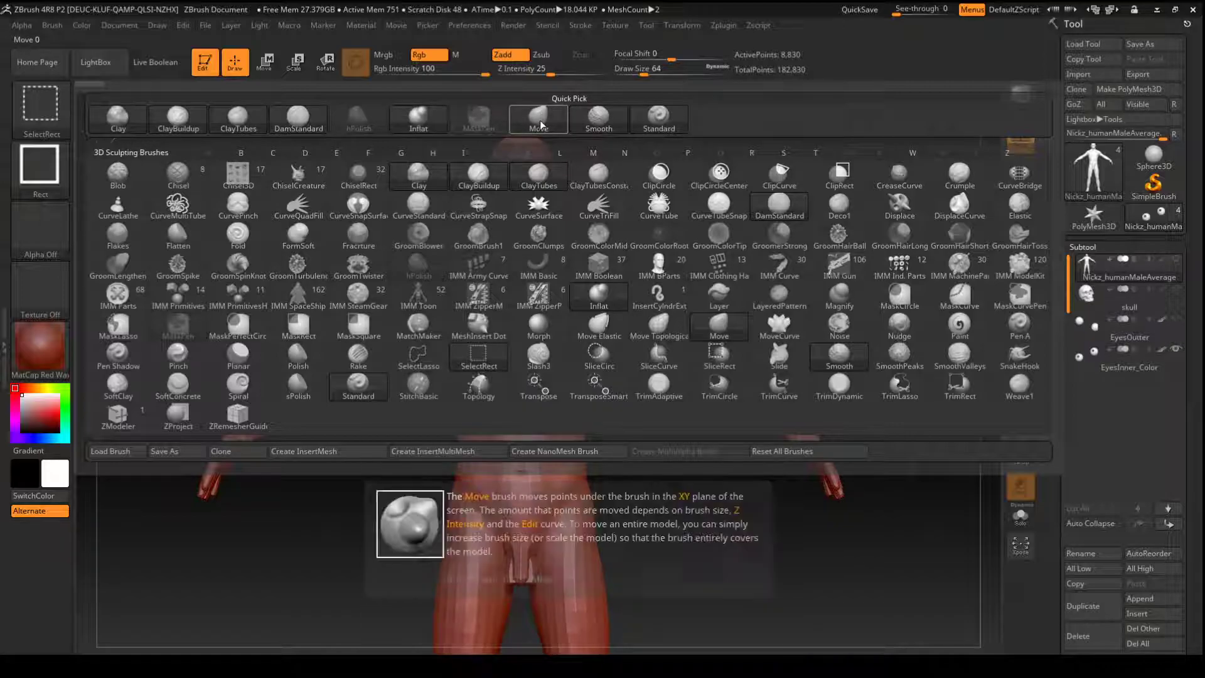
key("ctrl")
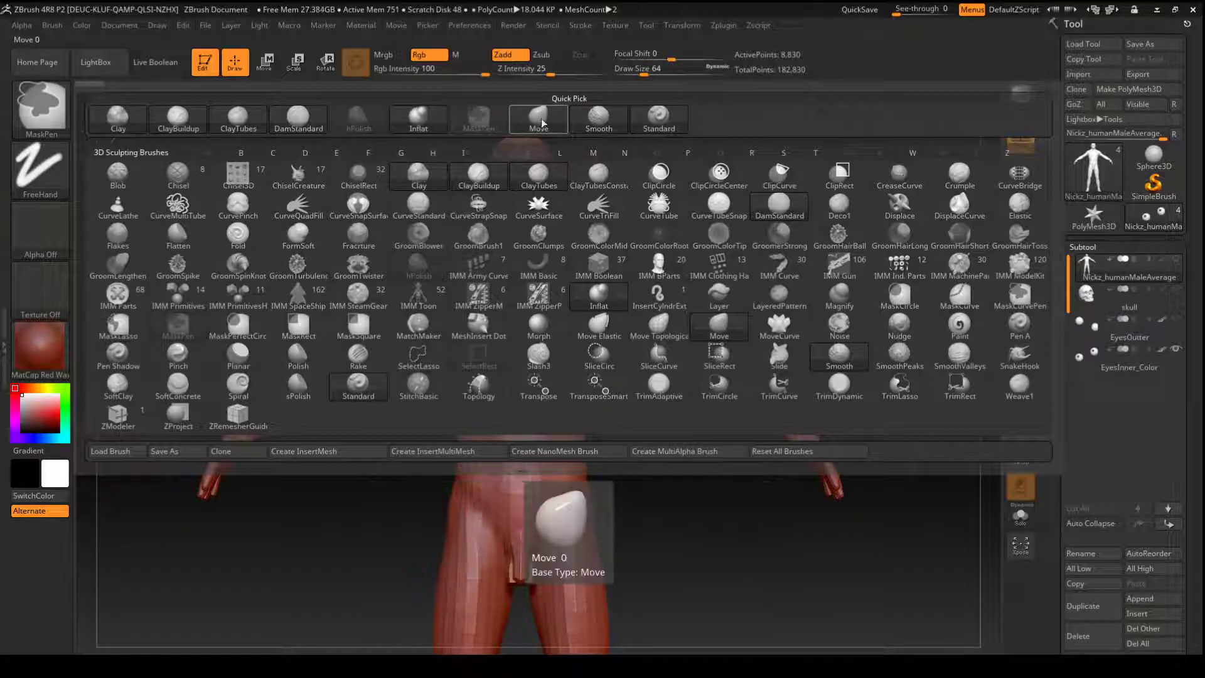
left_click(543, 124, "ctrl+alt")
left_click(589, 103)
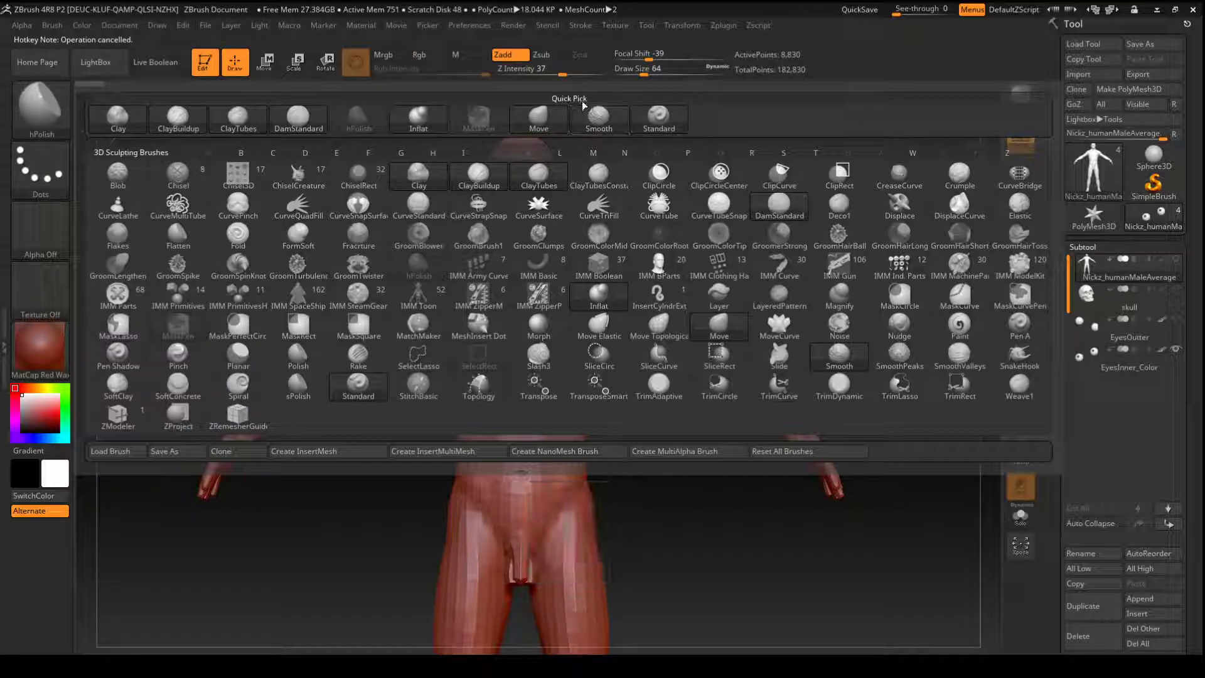
left_click(551, 123, "ctrl+alt")
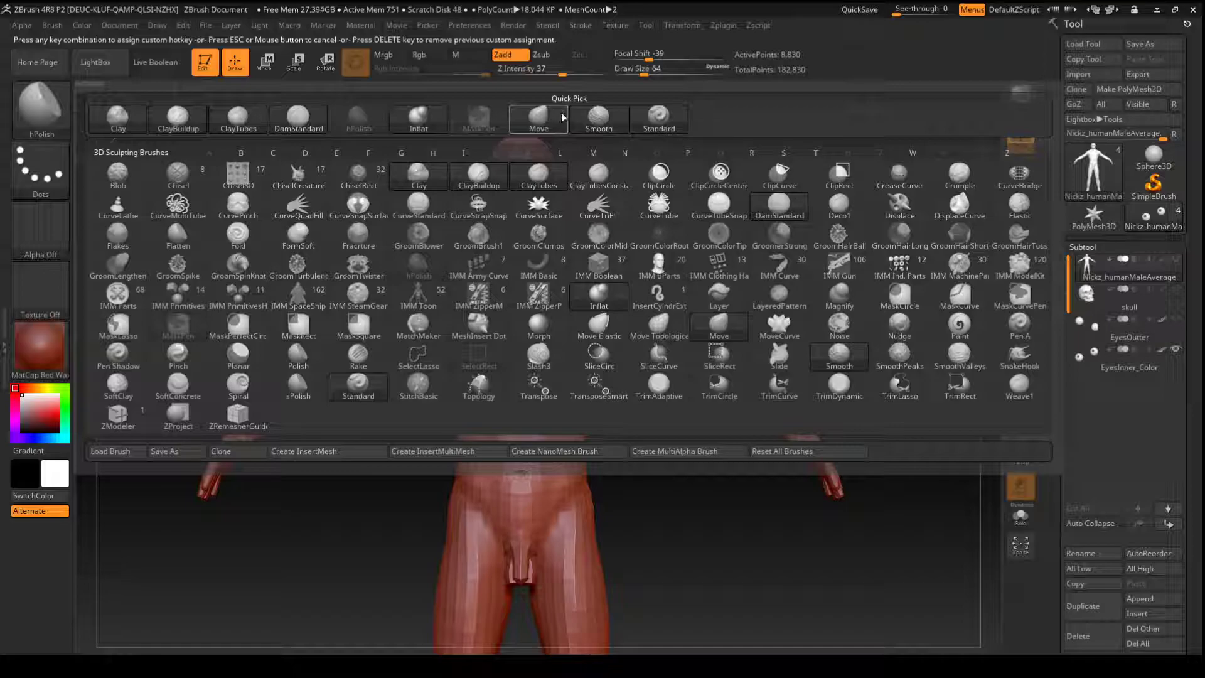
key("Escape")
key("Escape")
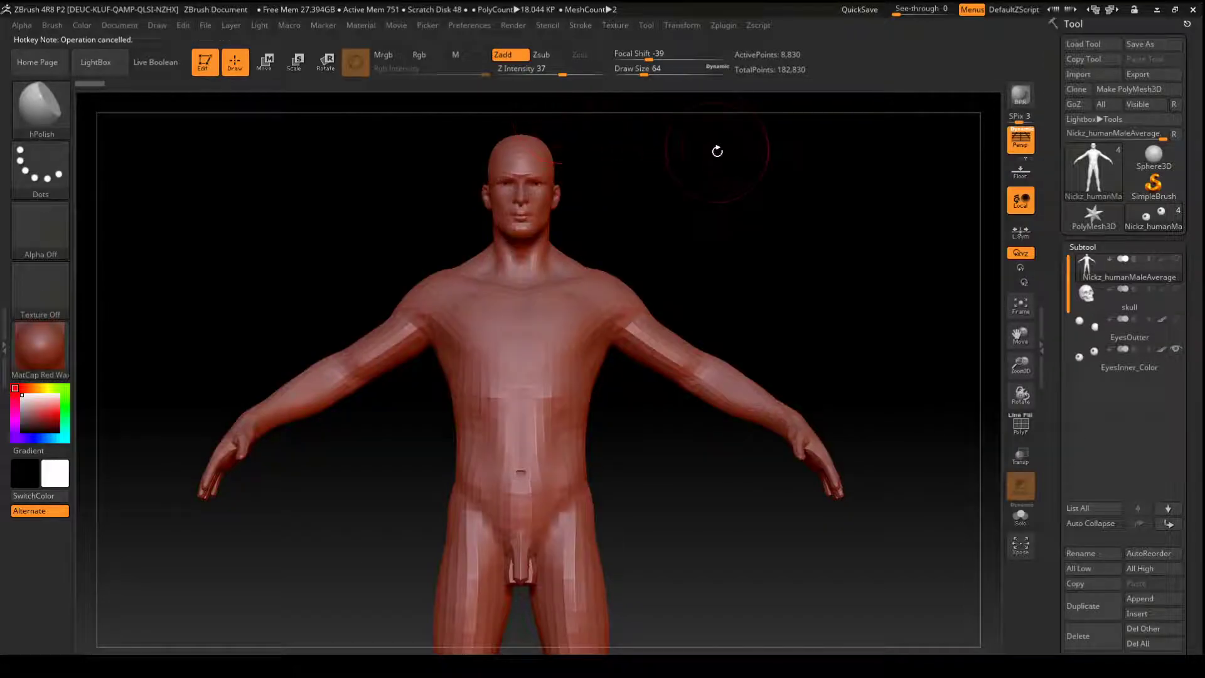
- Make Move the active sculpting brush
key("b")
key("m")
key("v")
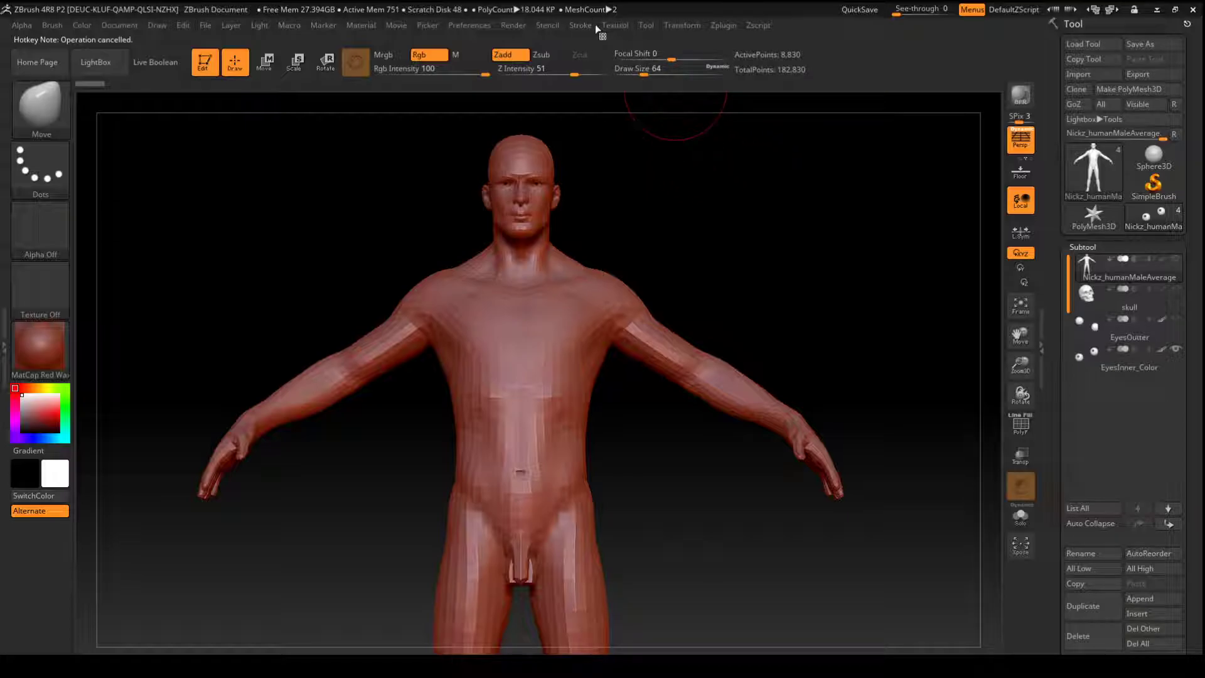
- Store the current hotkeys as the startup hotkeys in the preferences
left_click(475, 31)
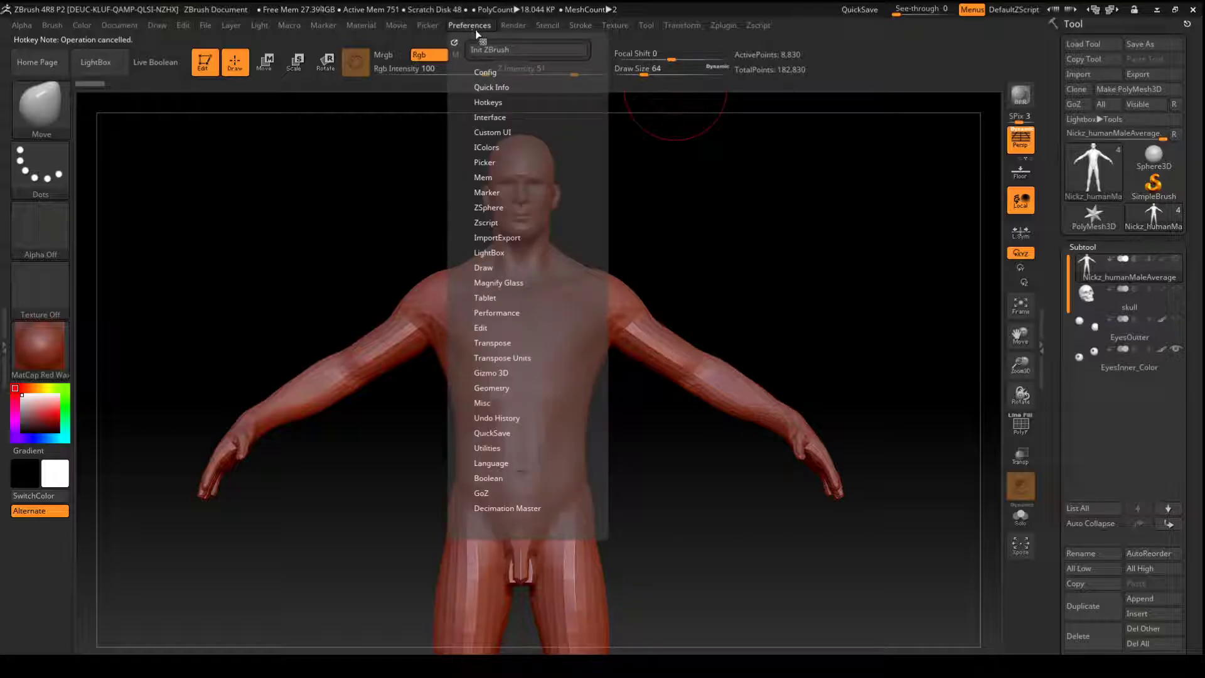
left_click(493, 103)
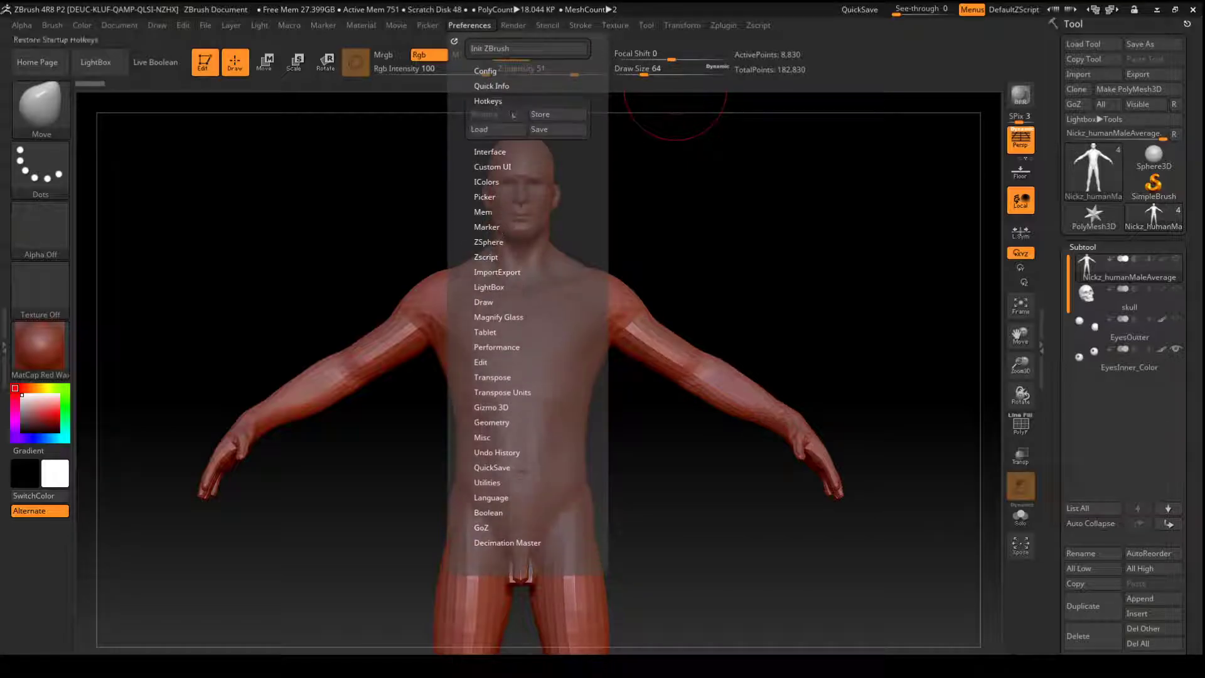
left_click(553, 121)
- Reshape the figure's head with the Move brush, pulling the jaw and the upper skull wider
mouse_move(734, 204)
left_mouse_down()
mouse_move(708, 212)
mouse_move(726, 209)
mouse_move(726, 193)
left_mouse_up()
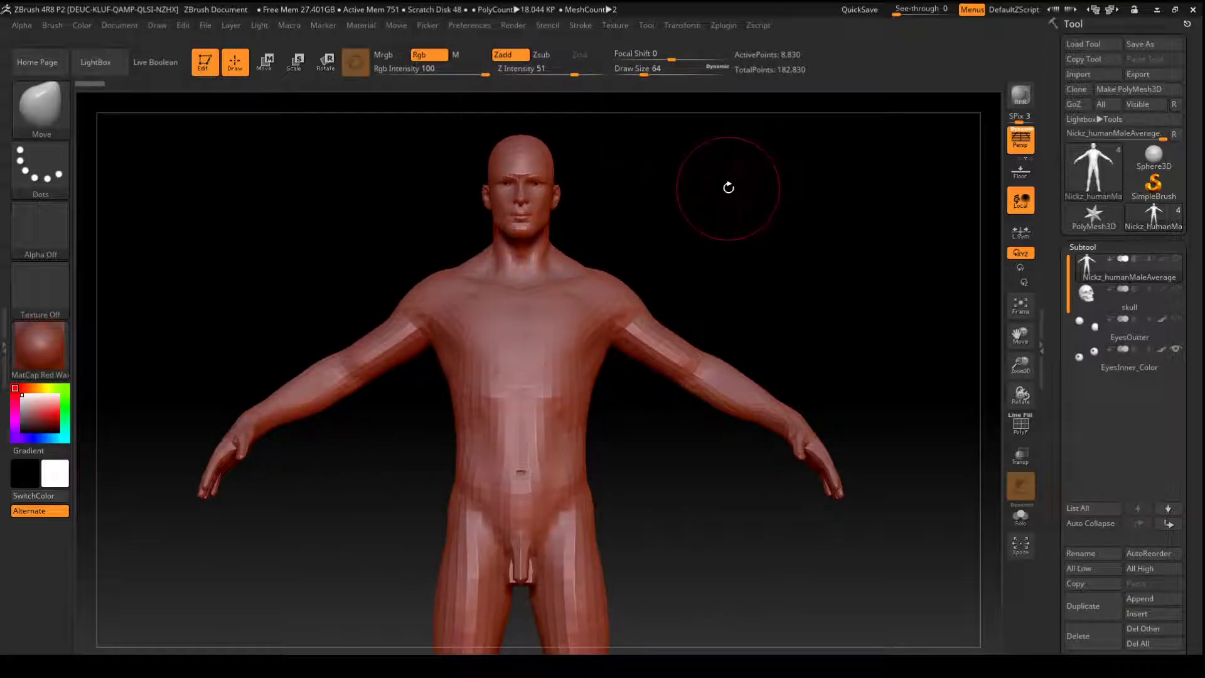
left_click_drag(717, 198, 717, 335, "alt")
left_click_drag(672, 242, 712, 243, "shift")
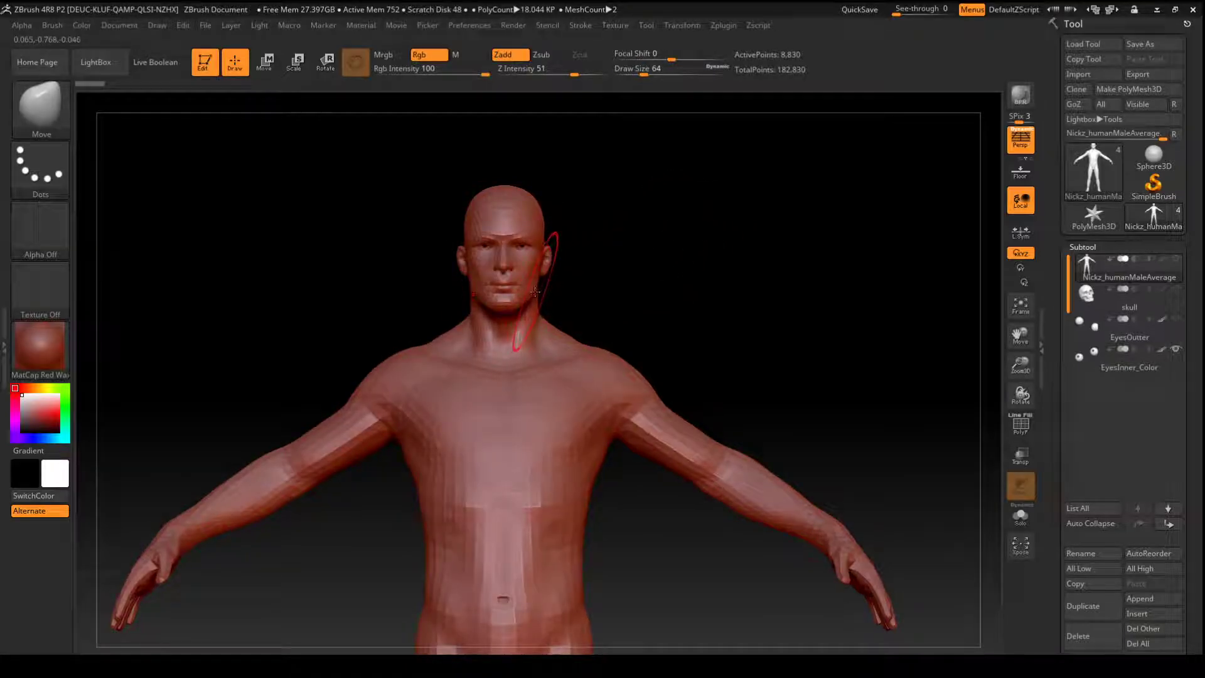
mouse_move(542, 293)
left_mouse_down()
mouse_move(556, 295)
mouse_move(522, 322)
left_mouse_up()
mouse_move(533, 241)
left_mouse_down()
mouse_move(541, 211)
mouse_move(509, 245)
left_mouse_up()
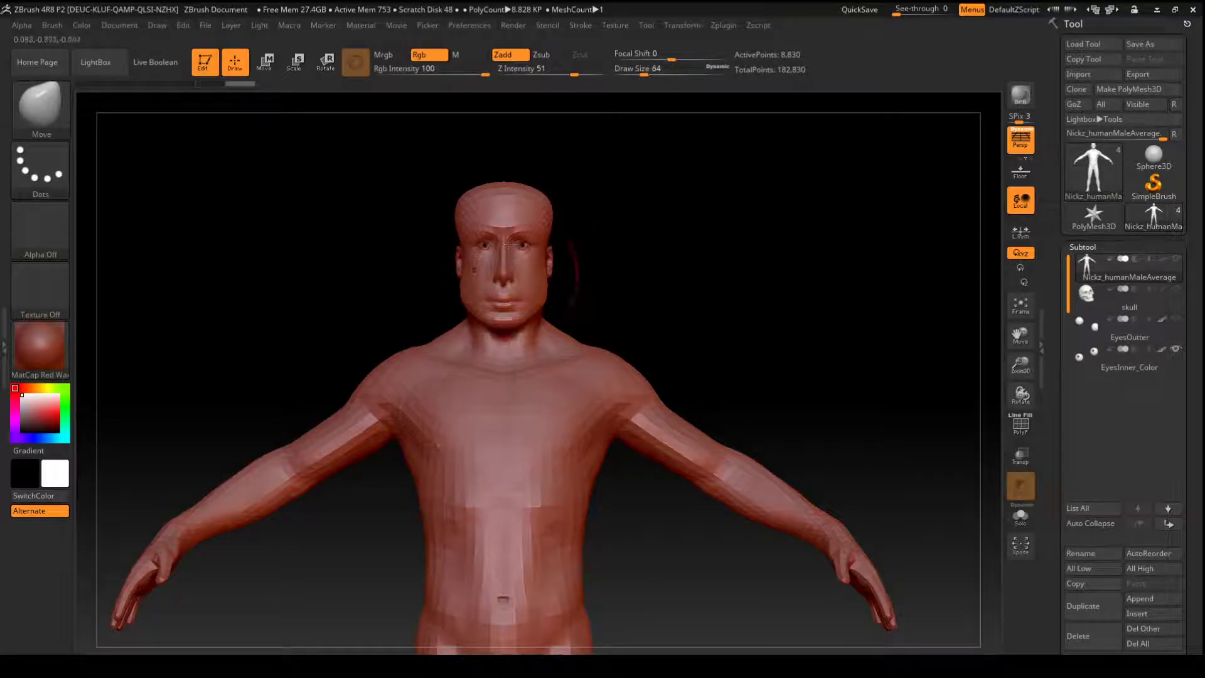
- Pull the shoulders up into peaks, draw the waist in and flare the hips outward with the Move brush
left_click_drag(640, 361, 649, 304)
left_click_drag(623, 407, 571, 432)
mouse_move(634, 486)
left_mouse_down()
mouse_move(565, 476)
mouse_move(498, 416)
mouse_move(427, 474)
mouse_move(552, 483)
mouse_move(615, 507)
mouse_move(628, 471)
mouse_move(608, 419)
left_mouse_up()
mouse_move(568, 461)
left_mouse_down()
mouse_move(653, 423)
mouse_move(602, 461)
mouse_move(516, 470)
left_mouse_up()
left_click_drag(633, 430, 702, 411)
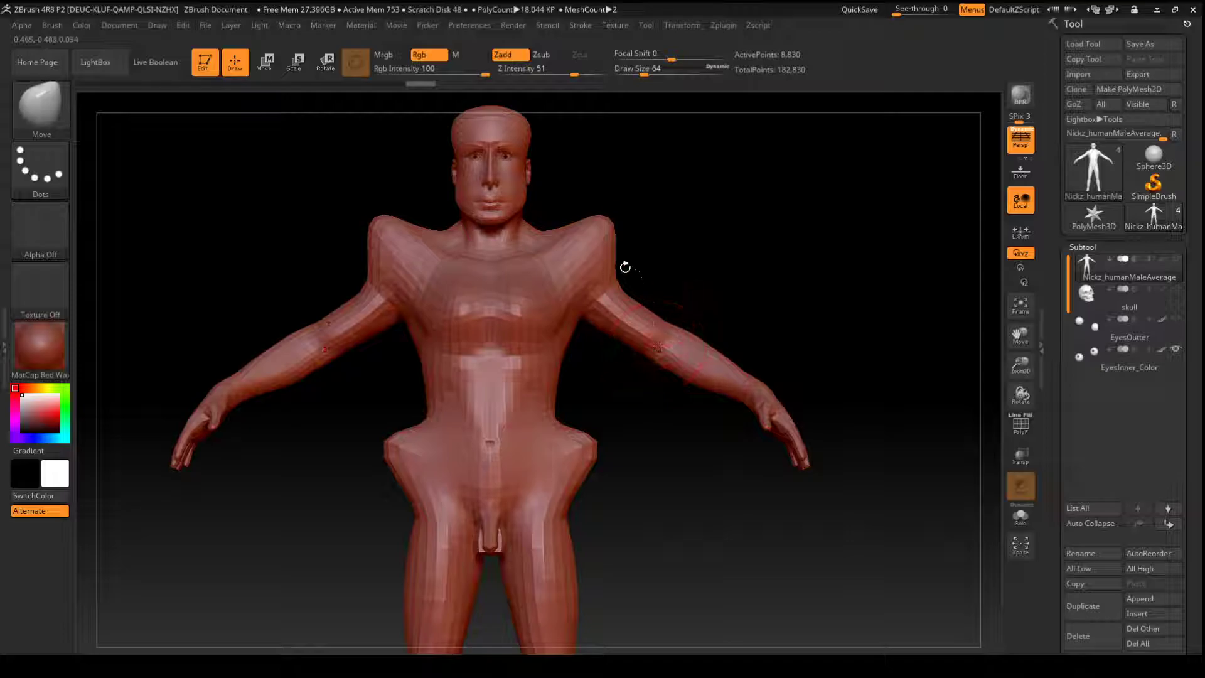
mouse_move(729, 209)
left_mouse_down()
mouse_move(726, 242)
mouse_move(685, 111)
left_mouse_up()
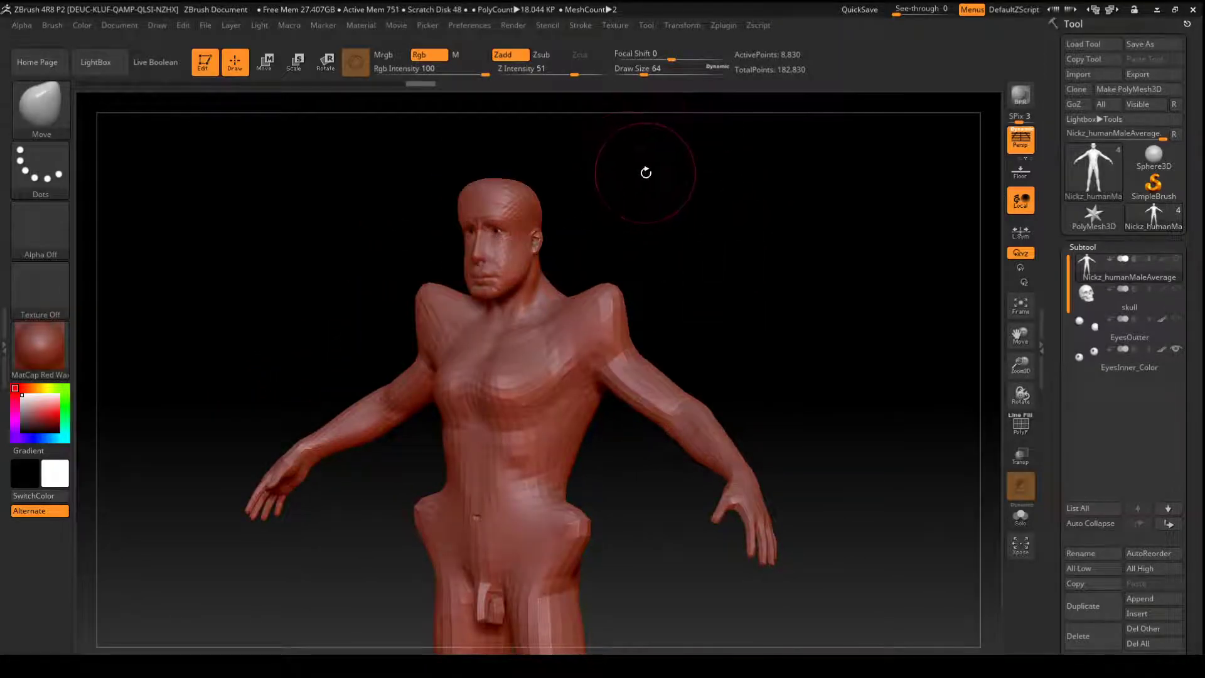
- Set the Move brush's RGB intensity to 10, Z intensity to 44 and draw size to 46
key("space")
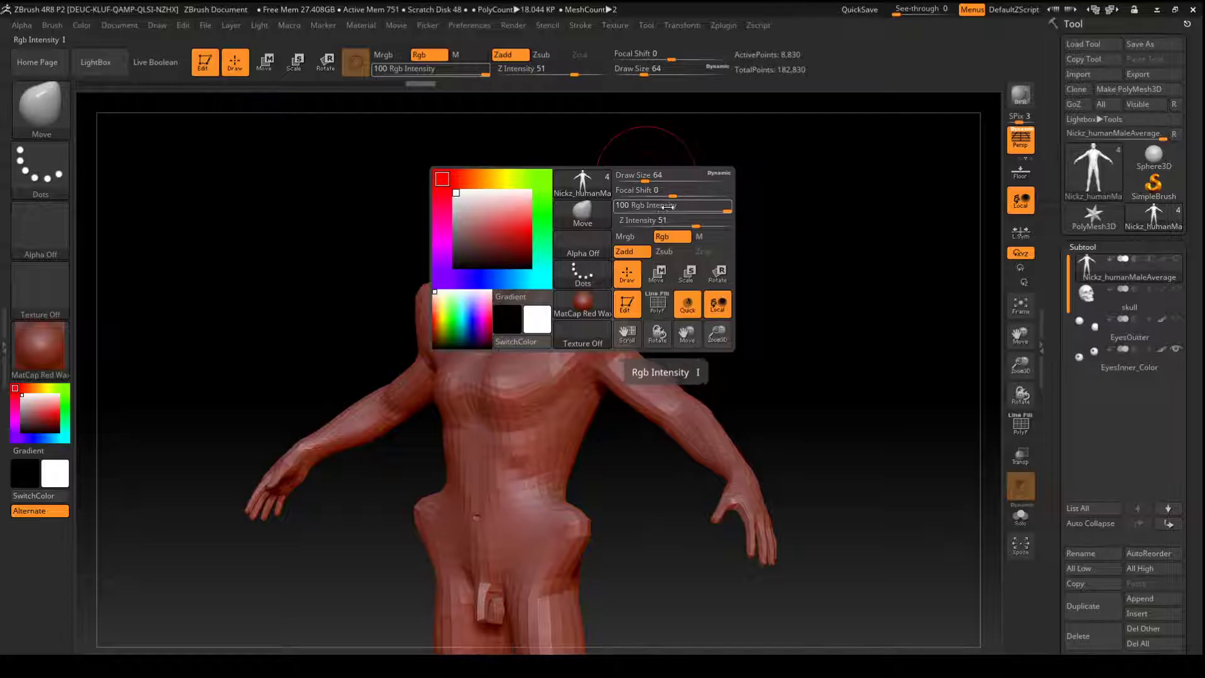
key("space")
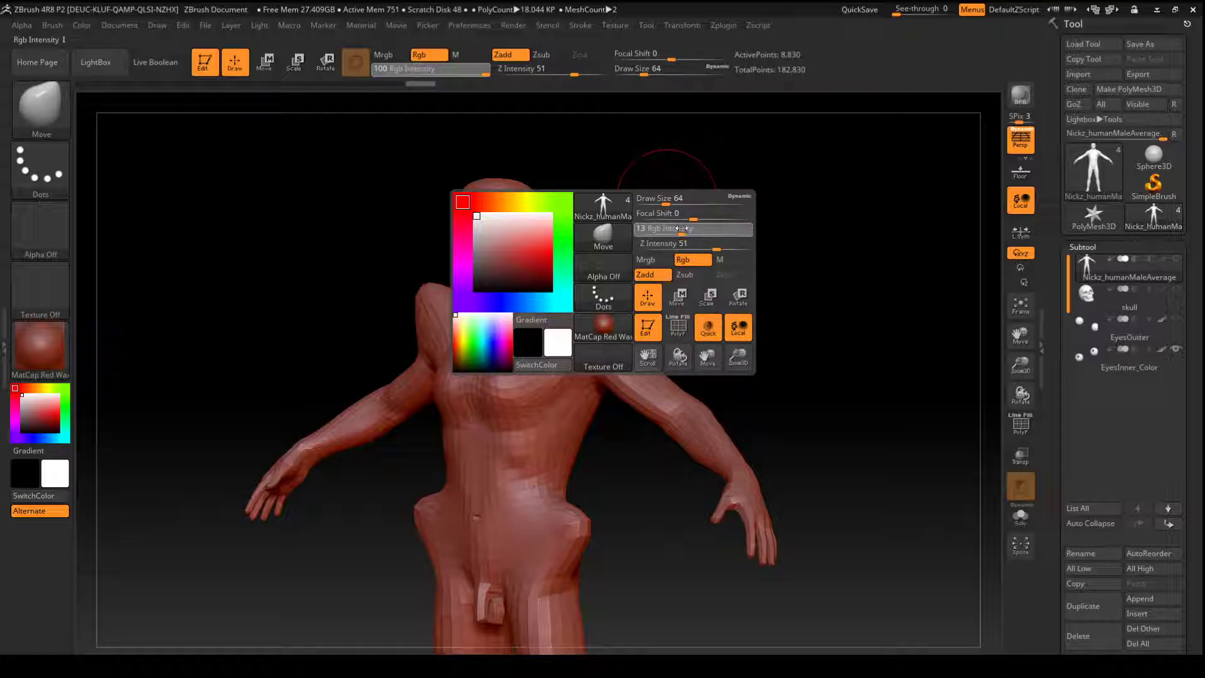
left_click_drag(681, 228, 678, 228)
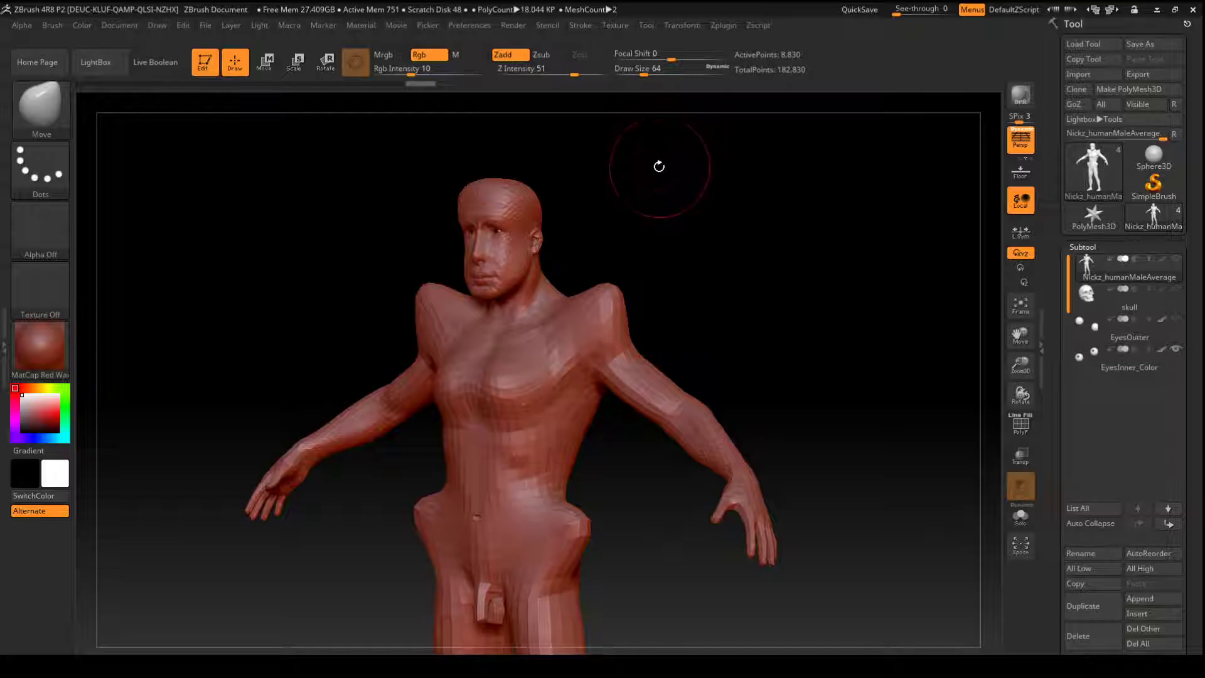
mouse_move(653, 57)
left_mouse_down()
mouse_move(641, 62)
mouse_move(671, 65)
left_mouse_up()
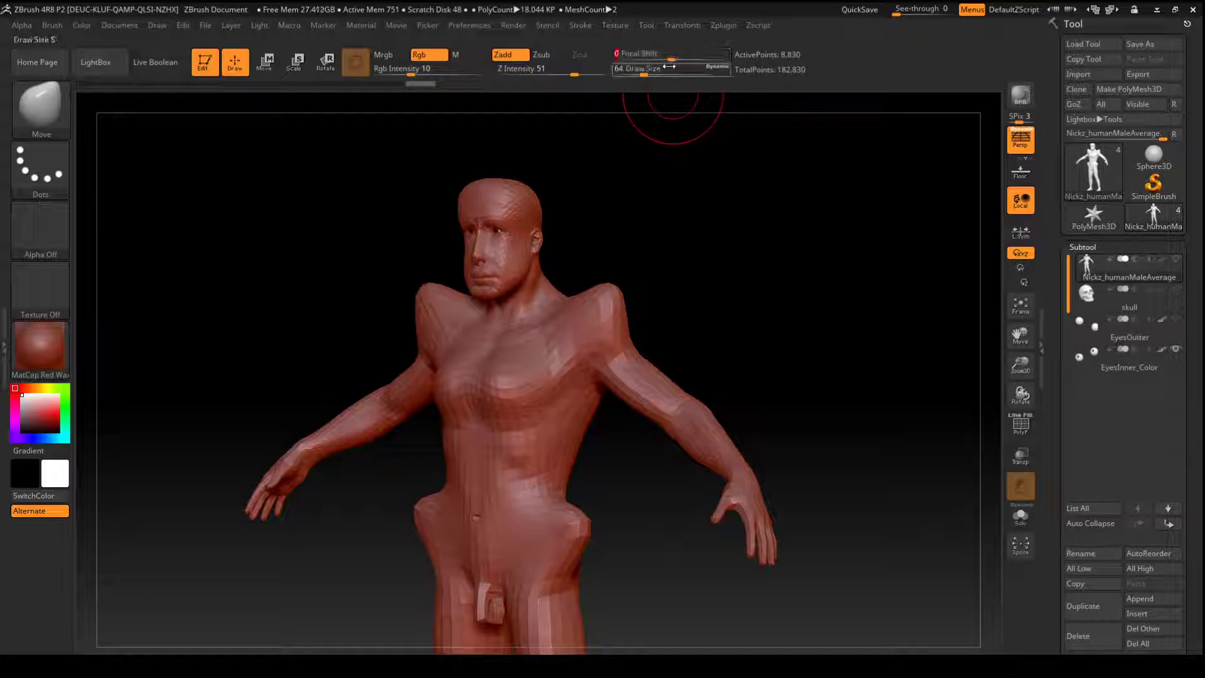
left_click_drag(576, 72, 568, 74)
left_click_drag(645, 75, 639, 77)
- Reshape the top of the skull with the Move brush, working from the front and side views
left_click_drag(641, 180, 615, 197)
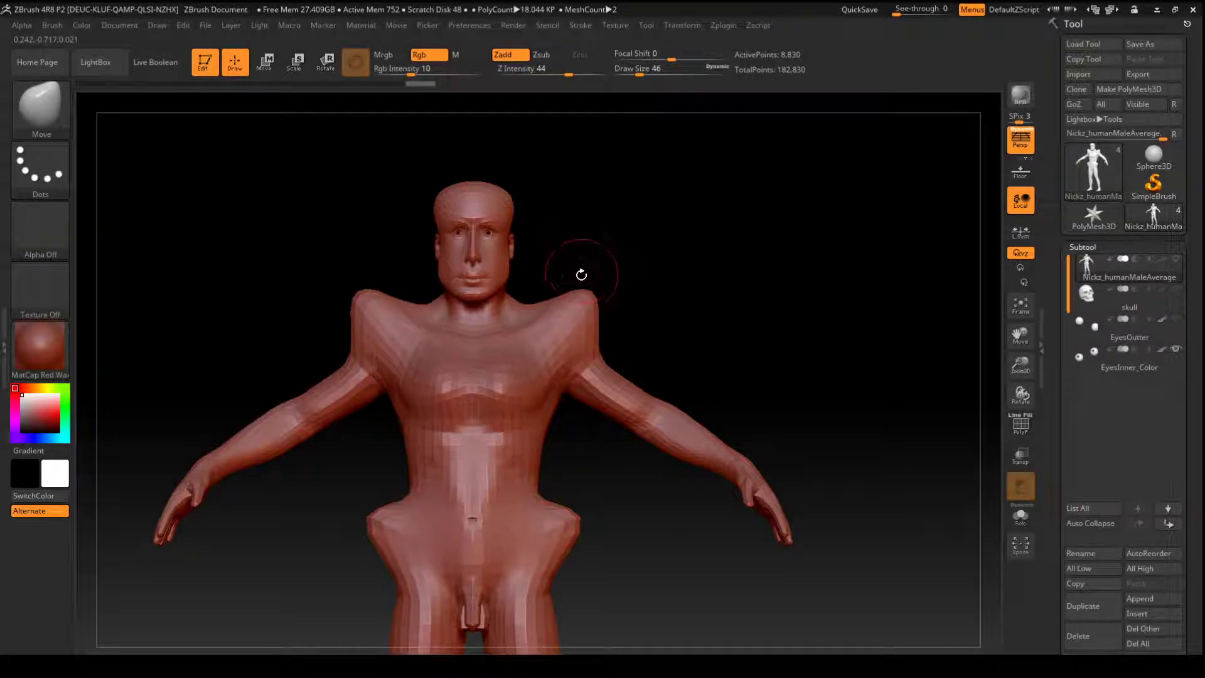
left_click_drag(616, 247, 600, 226)
mouse_move(627, 186)
left_mouse_down()
mouse_move(599, 207)
mouse_move(557, 166)
left_mouse_up()
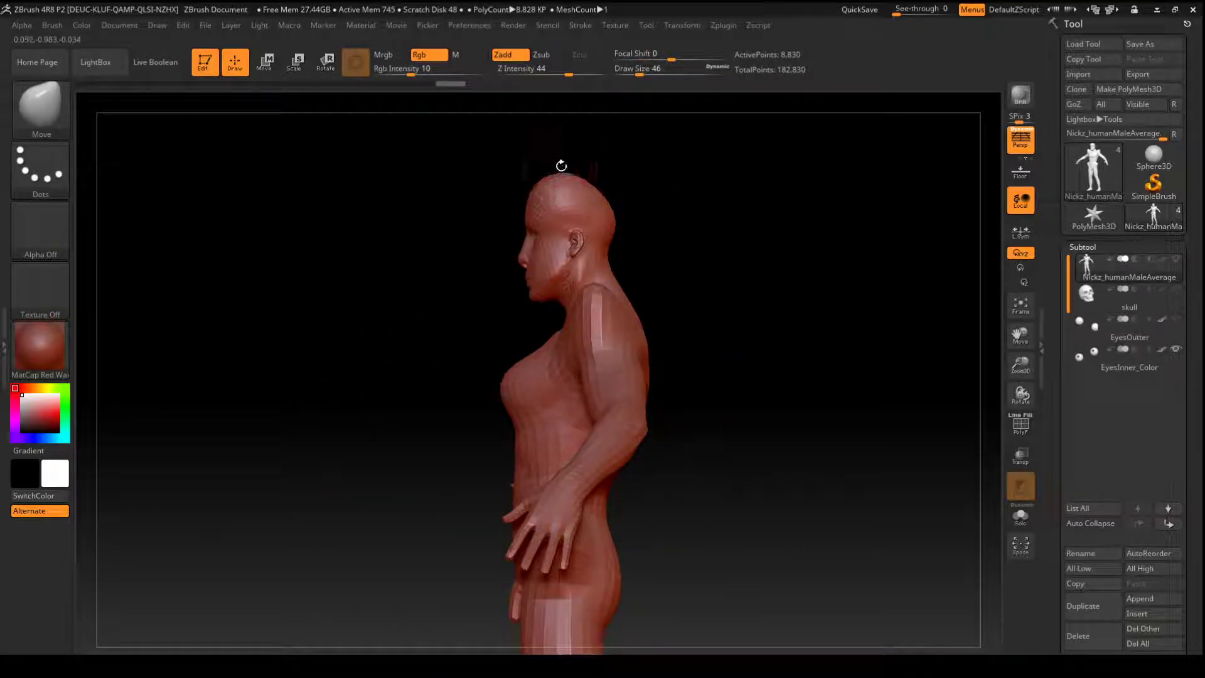
left_click_drag(629, 183, 696, 183)
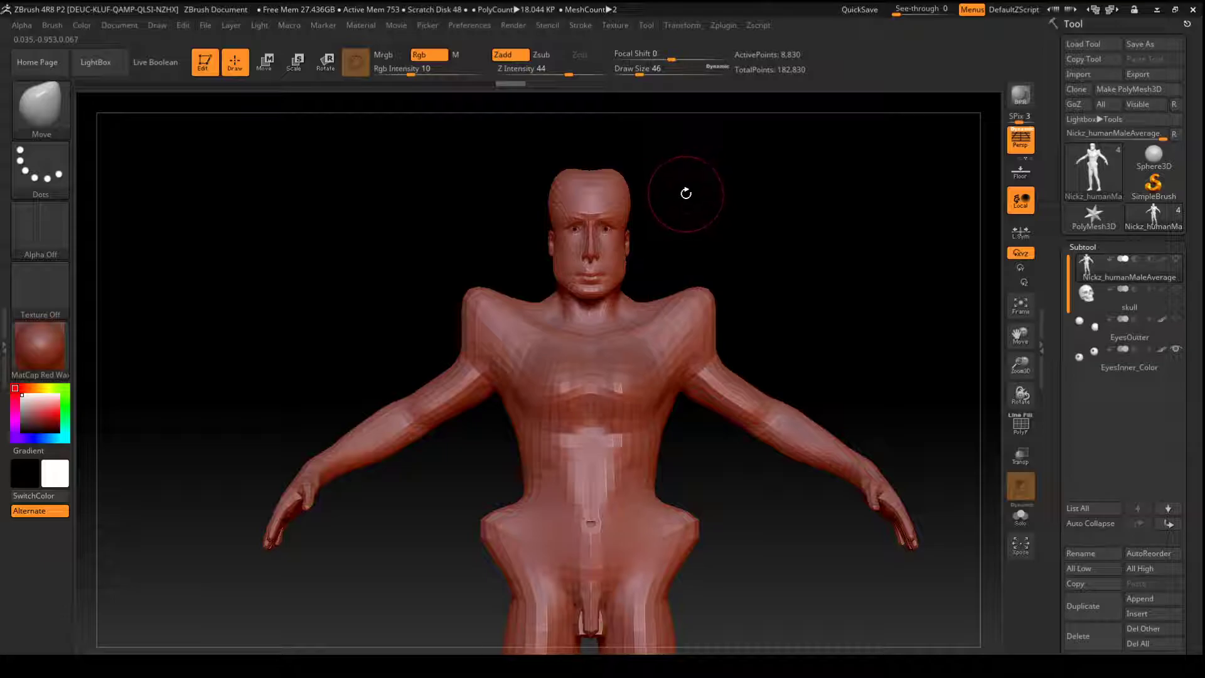
- Subdivide the body mesh twice to reach subdivision level 3
key("ctrl+d")
mouse_move(686, 228)
left_mouse_down()
mouse_move(677, 219)
mouse_move(704, 210)
mouse_move(734, 233)
mouse_move(675, 207)
mouse_move(683, 220)
left_mouse_up()
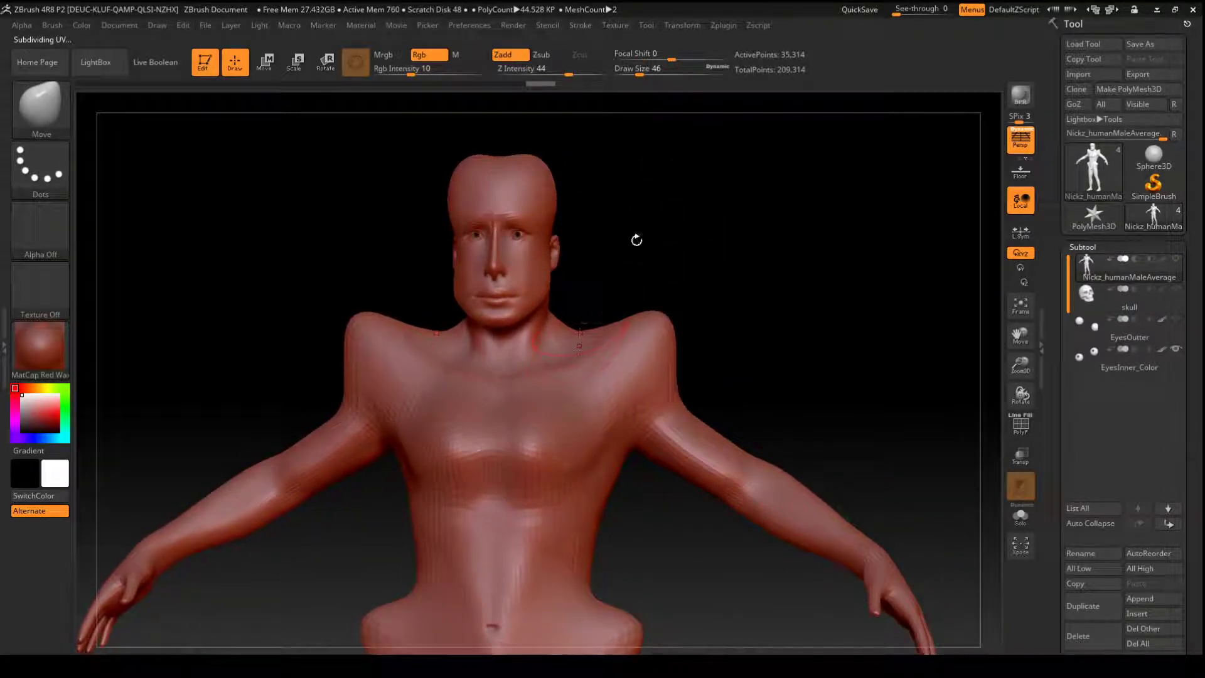
key("ctrl")
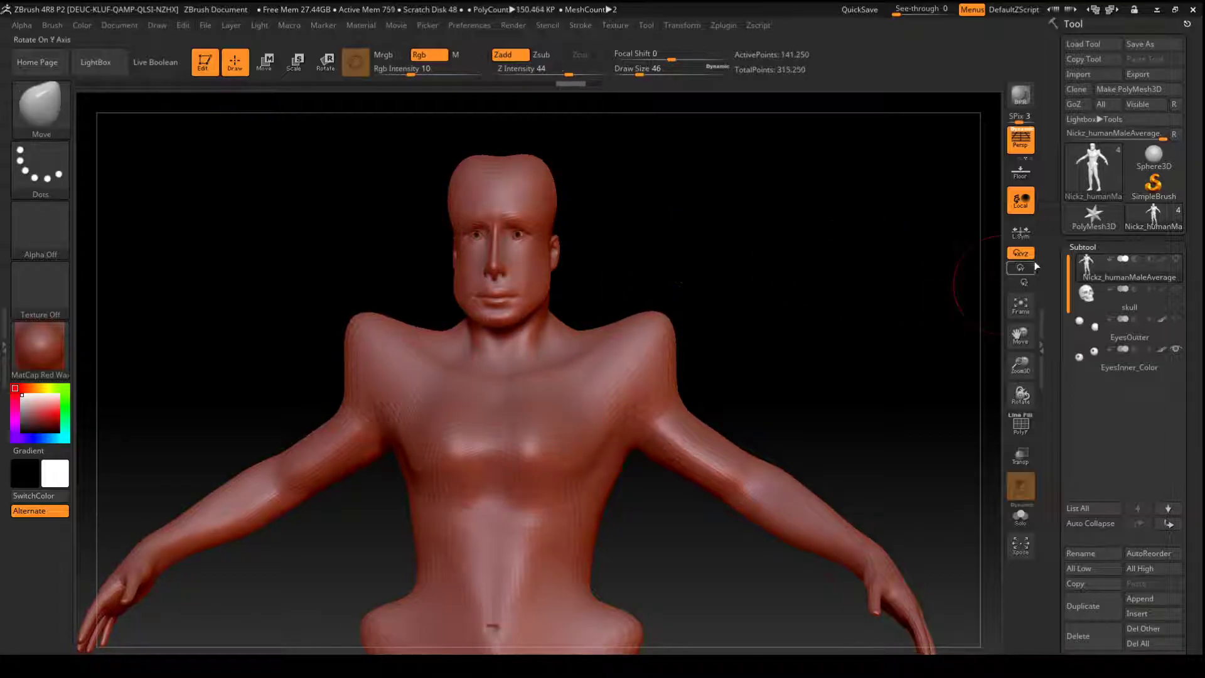
- Show the body's geometry settings and slide the subdivision level down to 1 and back to 3
left_click(1081, 247)
left_click(1090, 262)
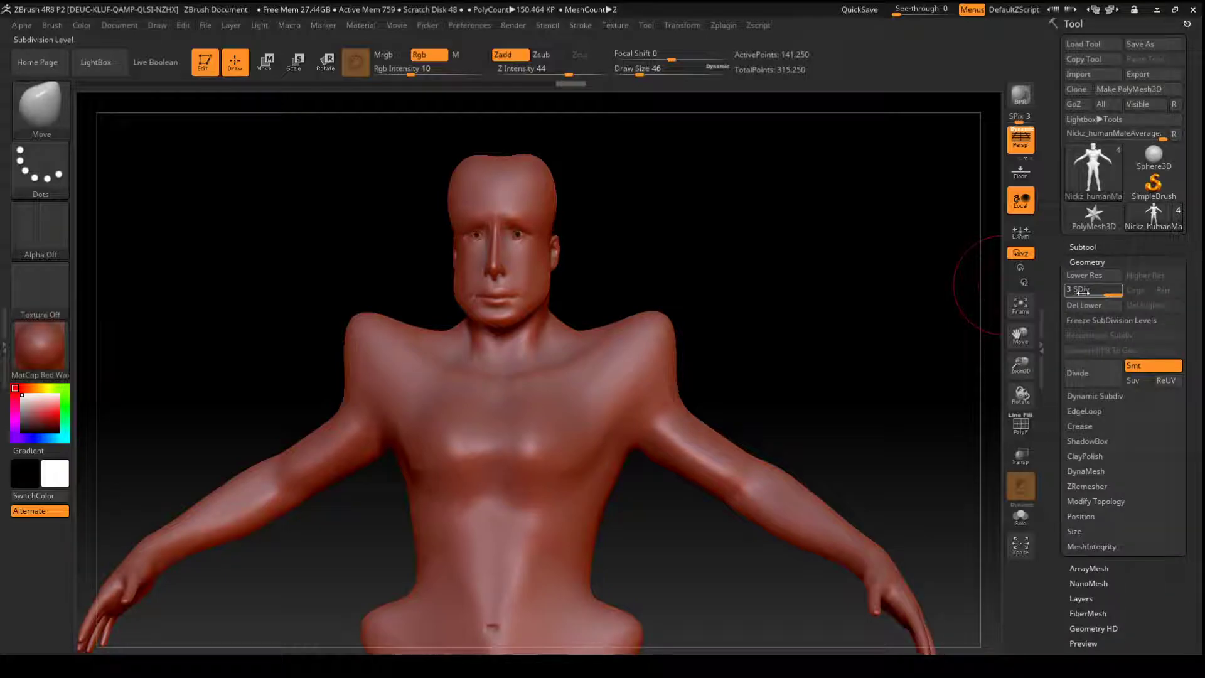
left_click_drag(1105, 293, 1067, 290)
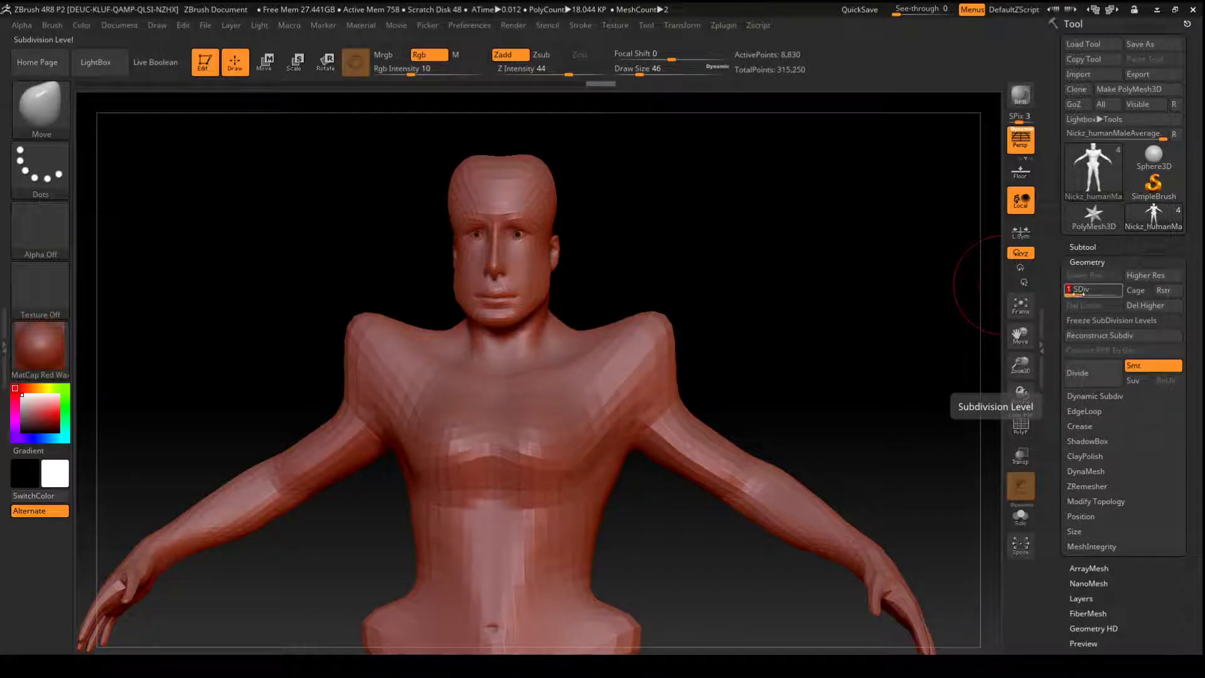
left_click_drag(1076, 293, 1109, 295)
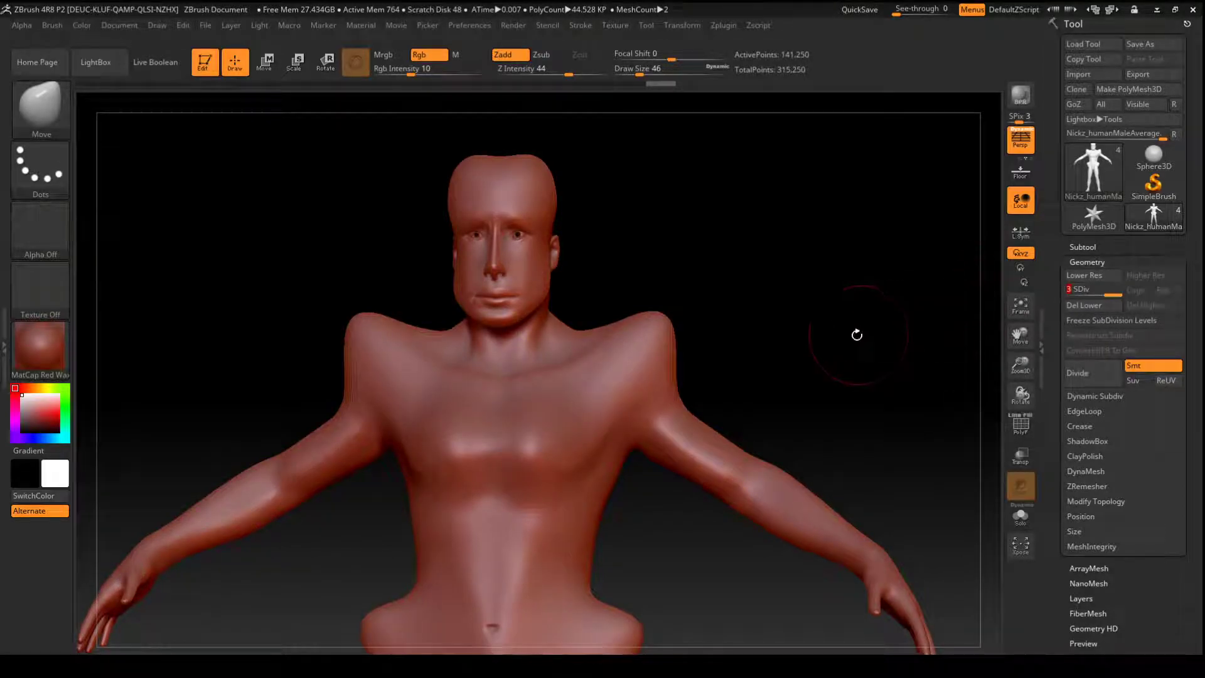
- Step the body down one subdivision level at a time to level 1, and step it back up to 3
key("shift+d")
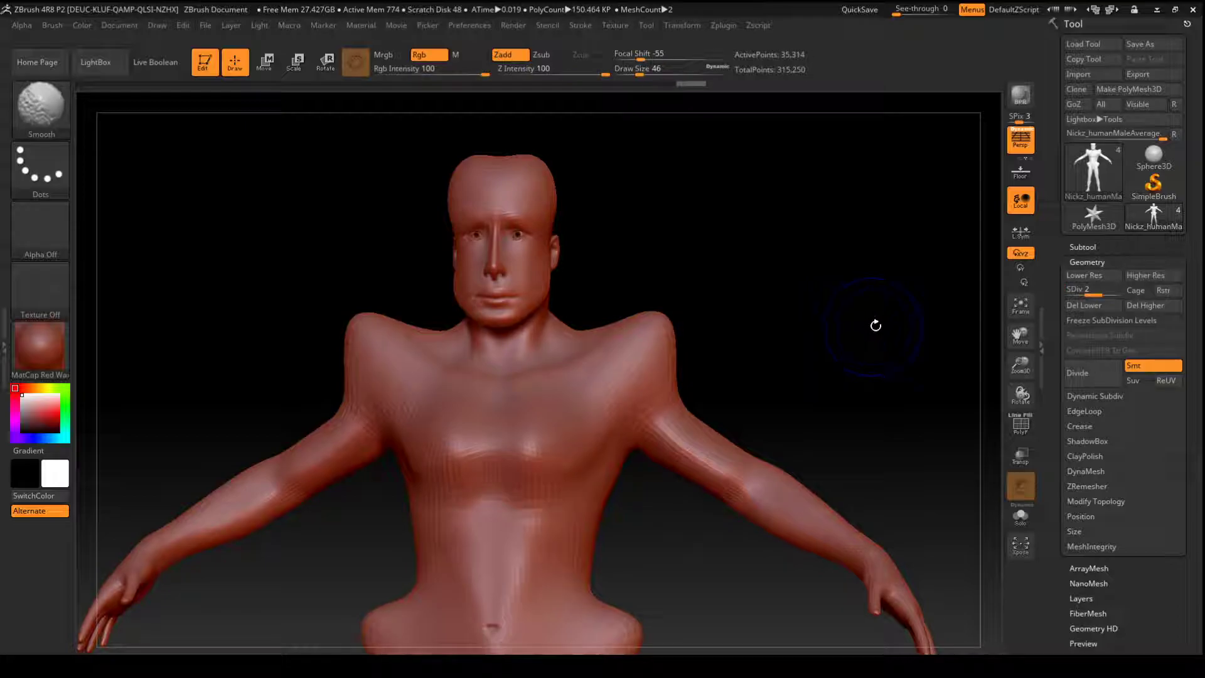
key("shift+d")
key("ctrl")
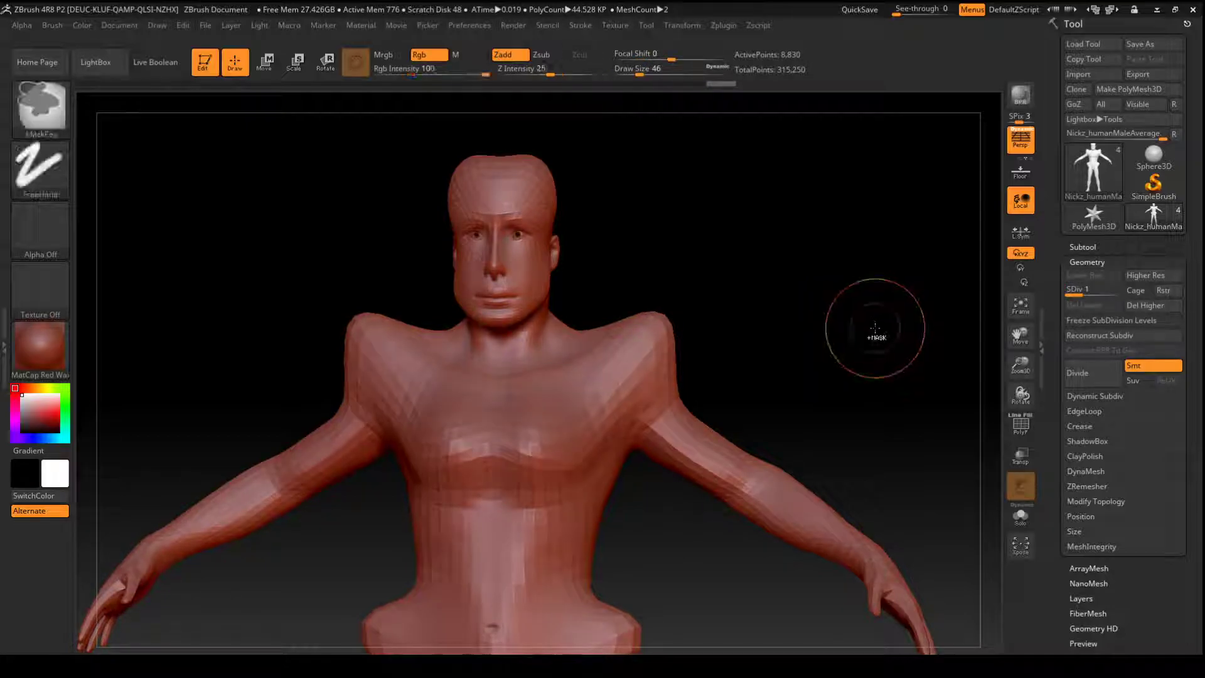
key("ctrl+d")
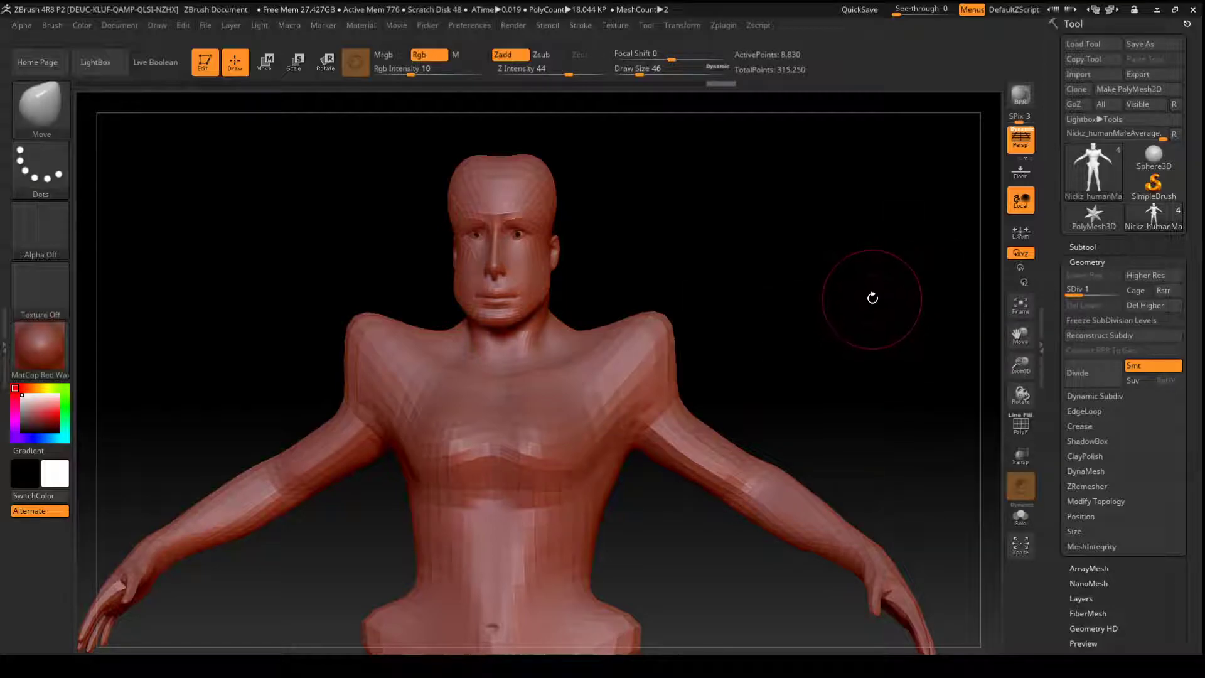
key("d")
key("d")
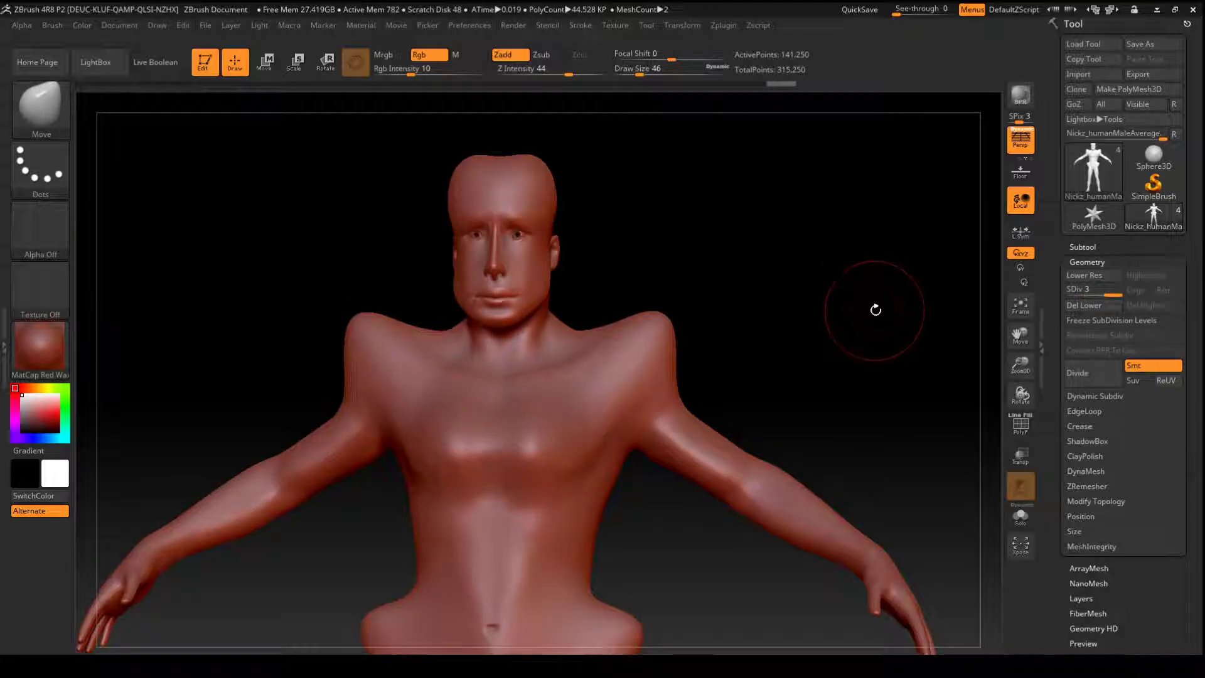
- Subdivide the body once more to level 4, and step down to level 2 and back up to 4
key("ctrl")
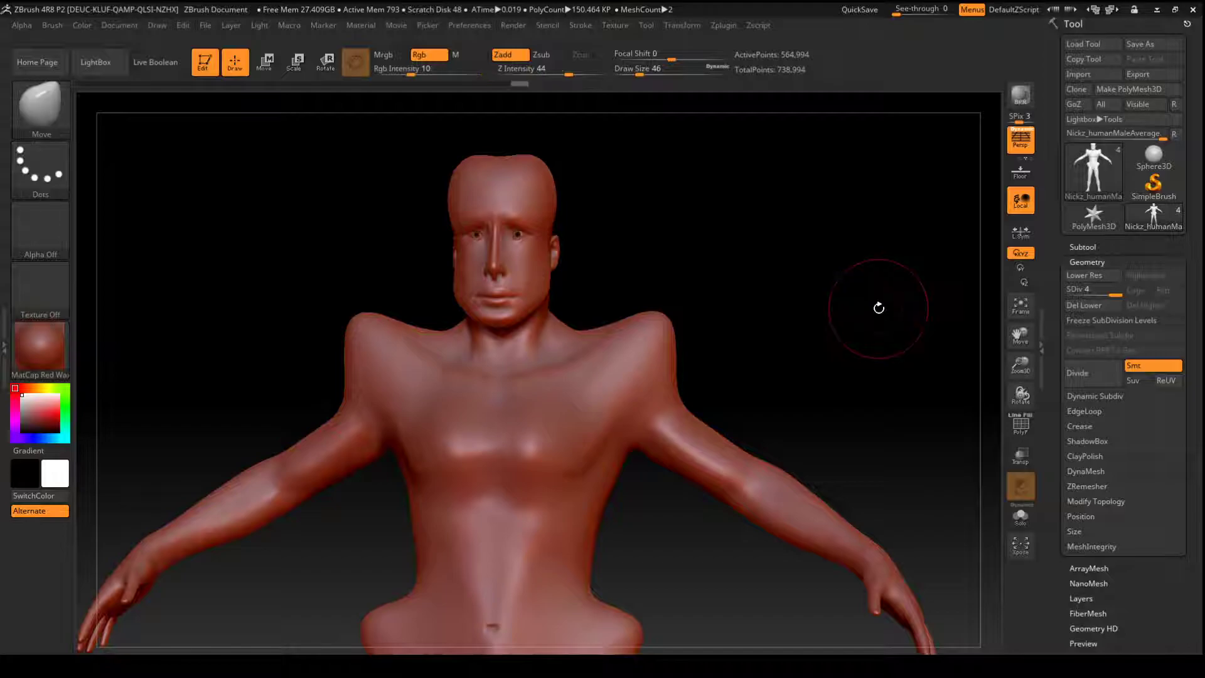
key("shift")
key("shift+d")
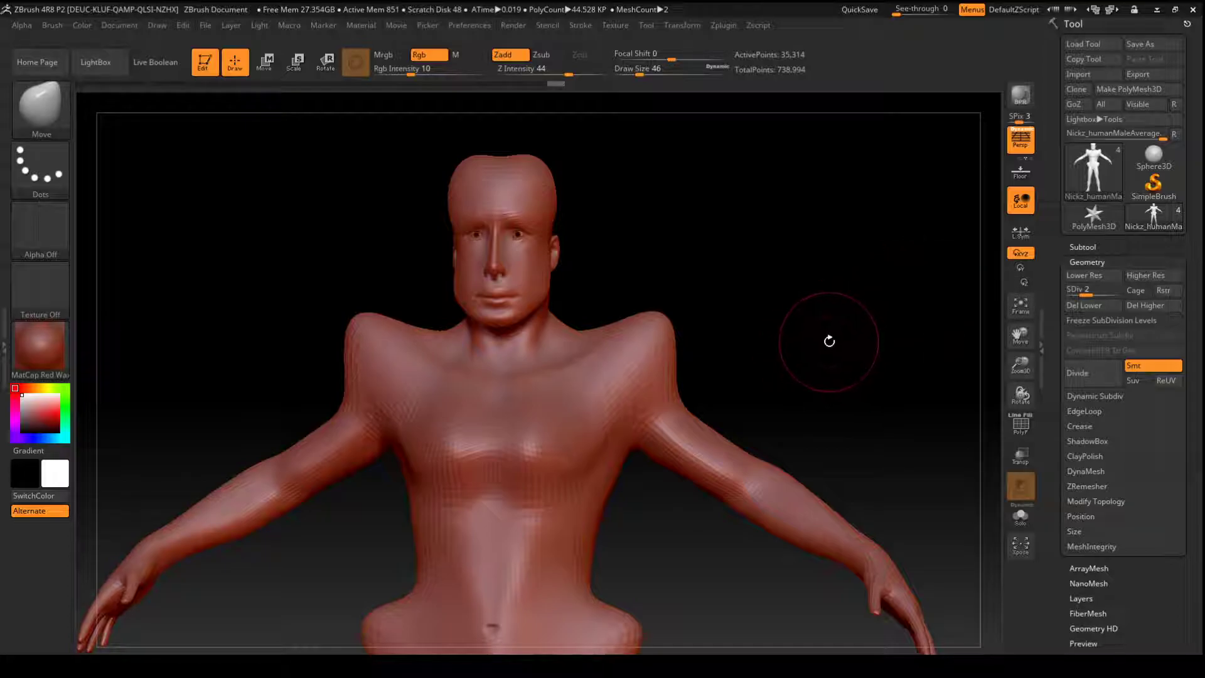
key("d")
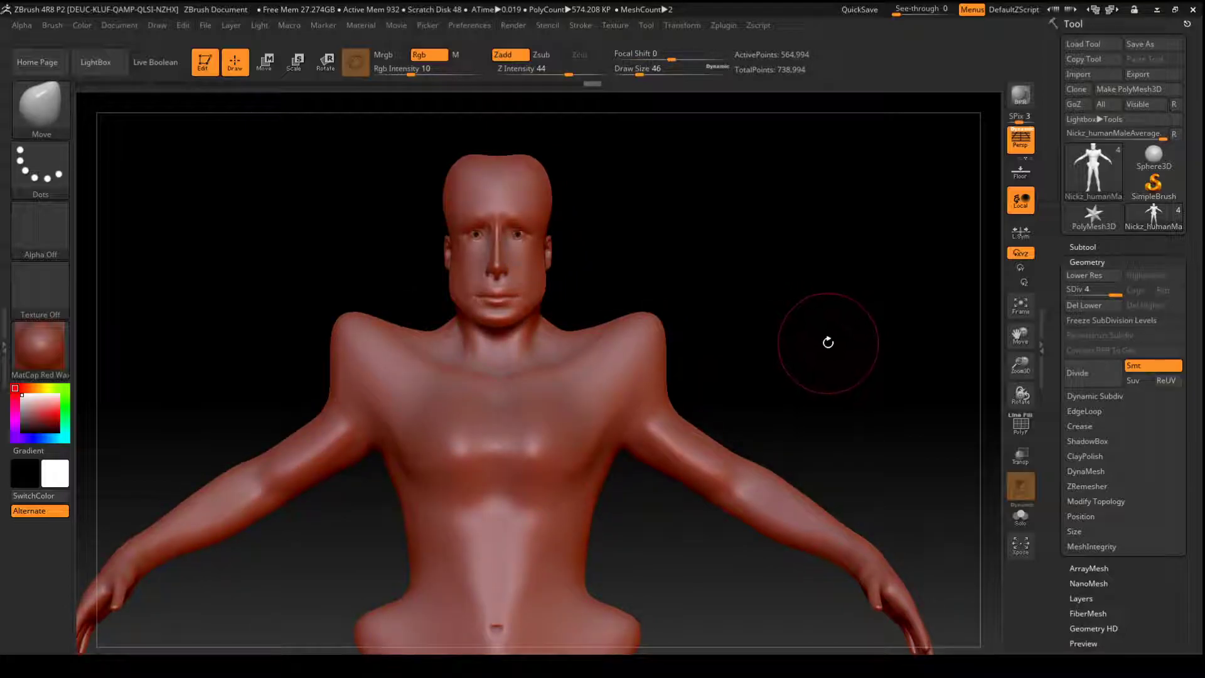
- Build up the chest muscles with the ClayTubes brush and smooth the strokes
key("b")
key("c")
key("t")
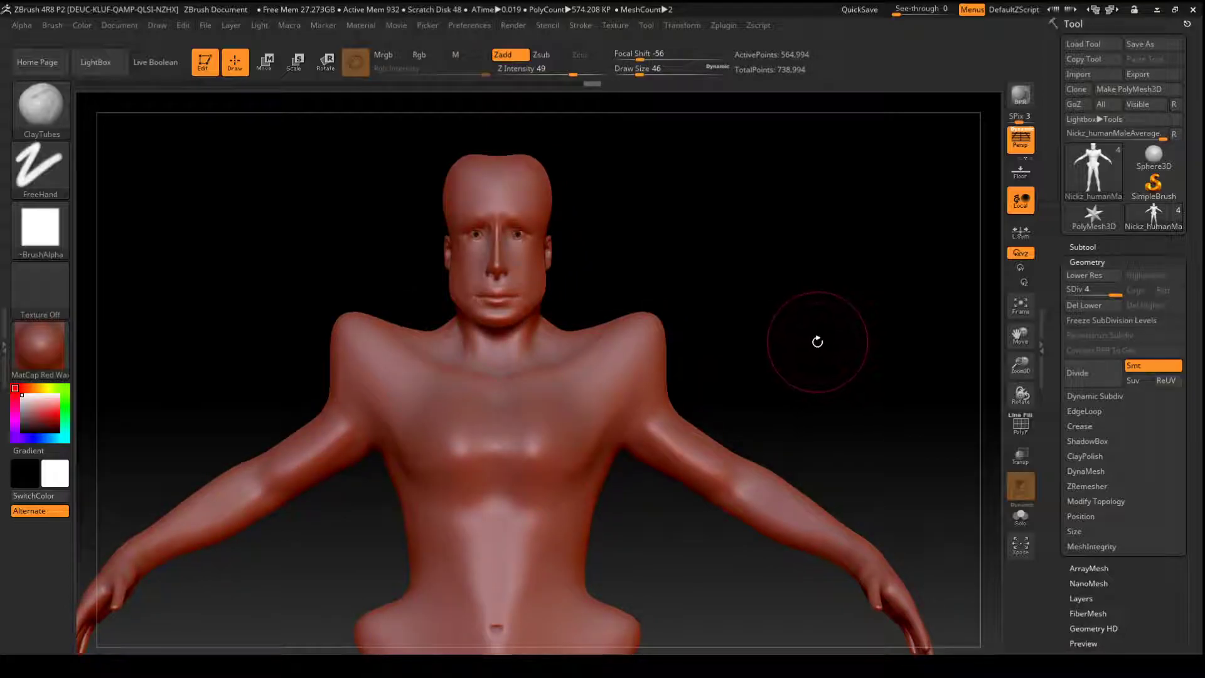
left_click_drag(521, 424, 531, 473)
mouse_move(566, 402)
left_mouse_down()
mouse_move(546, 472)
mouse_move(560, 472)
mouse_move(535, 502)
left_mouse_up()
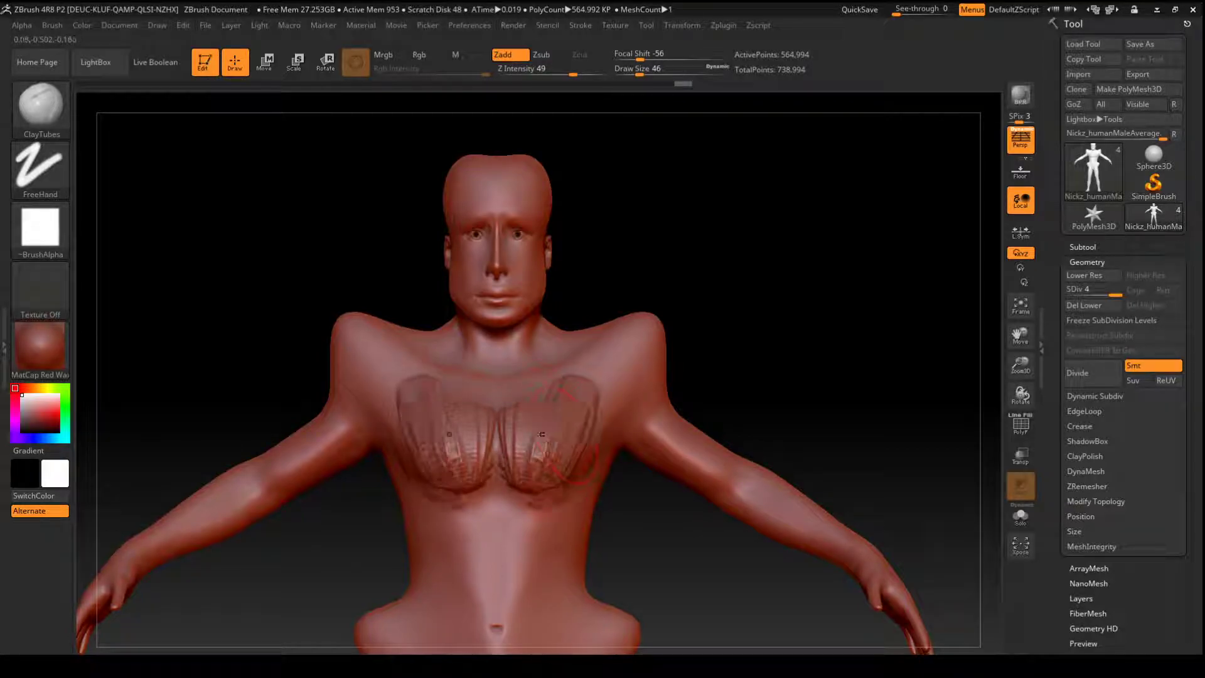
mouse_move(516, 433)
left_mouse_down("shift")
mouse_move(519, 455)
mouse_move(548, 459)
mouse_move(591, 401)
mouse_move(574, 382)
left_mouse_up("shift")
- Sculpt the cheeks and cheekbones with ClayTubes, reducing the draw size to 16, and smooth the strokes
left_click_drag(517, 251, 514, 277)
left_click(629, 71)
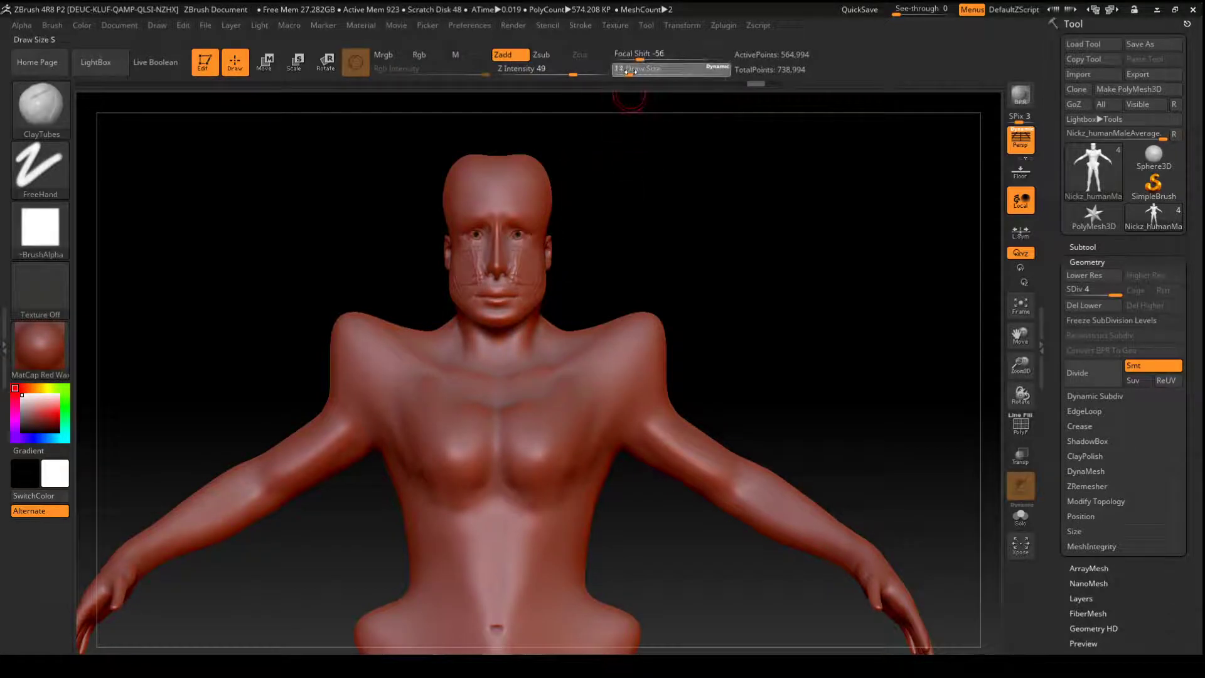
left_click_drag(637, 168, 663, 268, "alt")
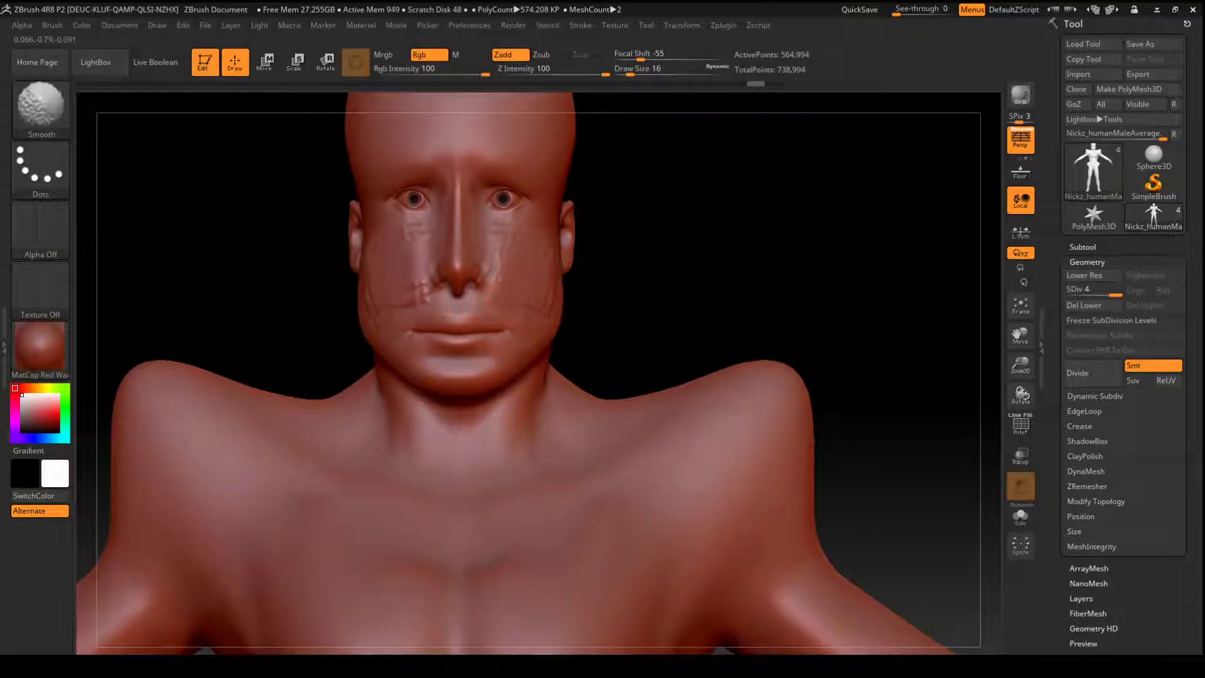
left_click_drag(709, 217, 631, 204)
mouse_move(554, 233)
left_mouse_down()
mouse_move(535, 256)
mouse_move(537, 296)
mouse_move(564, 290)
mouse_move(560, 309)
mouse_move(532, 252)
mouse_move(533, 307)
left_mouse_up()
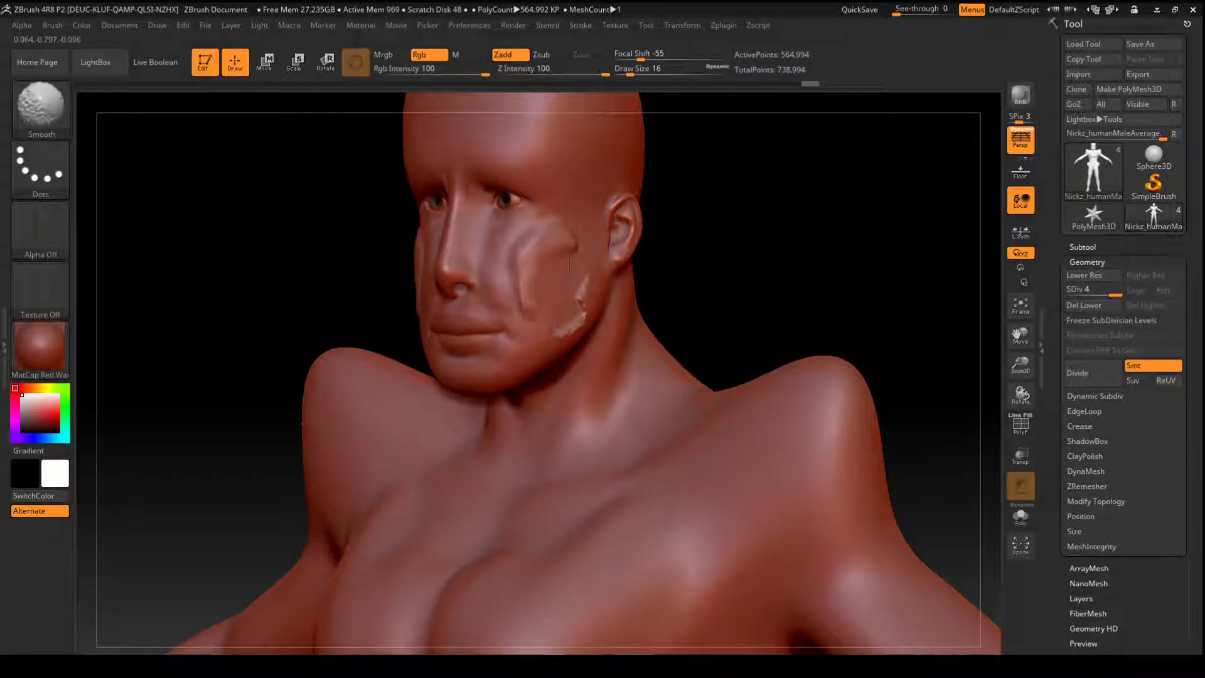
left_click_drag(573, 259, 579, 309, "shift")
mouse_move(552, 242)
left_mouse_down()
mouse_move(510, 277)
mouse_move(521, 323)
mouse_move(522, 249)
mouse_move(515, 295)
left_mouse_up()
mouse_move(586, 244)
left_mouse_down()
mouse_move(583, 314)
mouse_move(522, 356)
mouse_move(580, 257)
left_mouse_up()
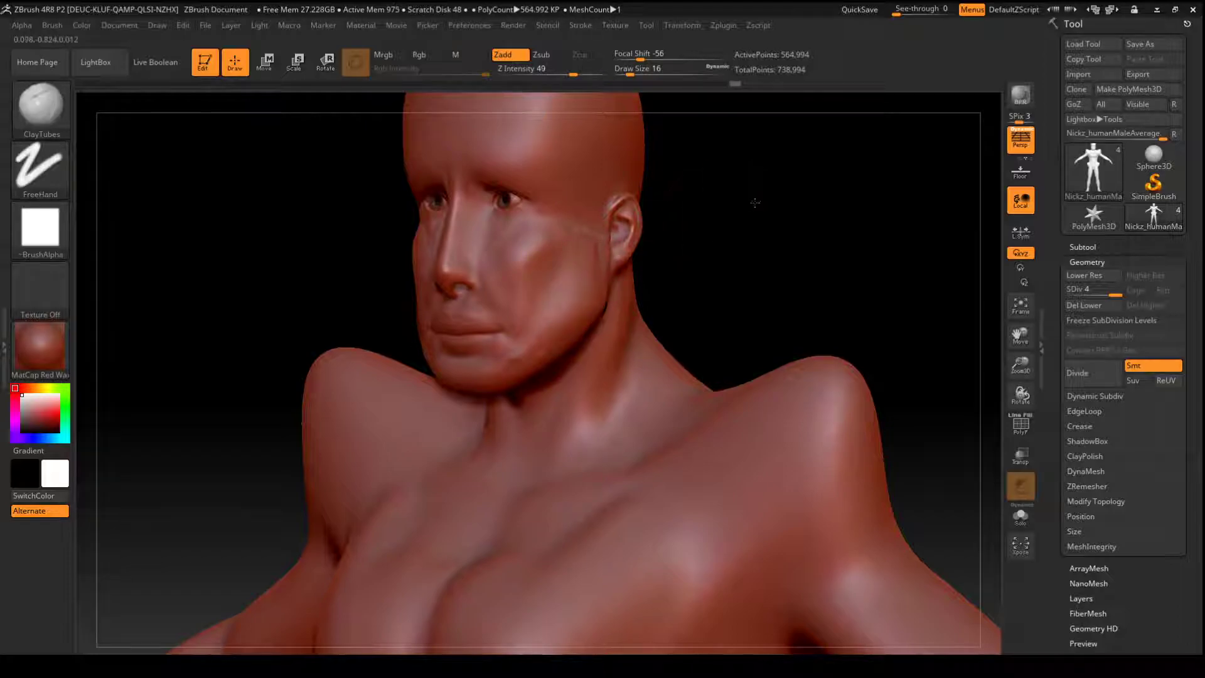
- Build up the brow ridge and lower forehead with ClayTubes, smooth them, and add muscle strokes to the collarbones and forearms
left_click_drag(752, 203, 751, 197, "shift")
left_click_drag(689, 259, 684, 373, "alt")
mouse_move(463, 290)
left_mouse_down()
mouse_move(485, 262)
mouse_move(524, 288)
mouse_move(468, 266)
left_mouse_up()
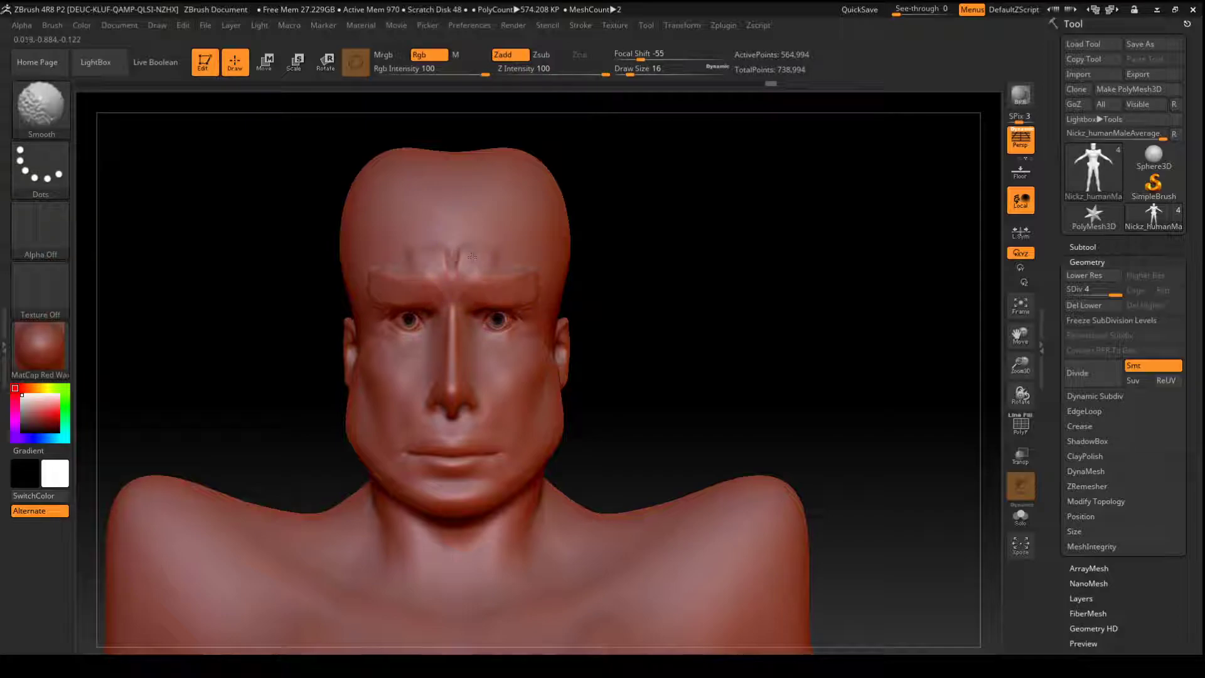
mouse_move(697, 234)
left_mouse_down()
mouse_move(618, 244)
mouse_move(691, 277)
mouse_move(657, 32)
left_mouse_up()
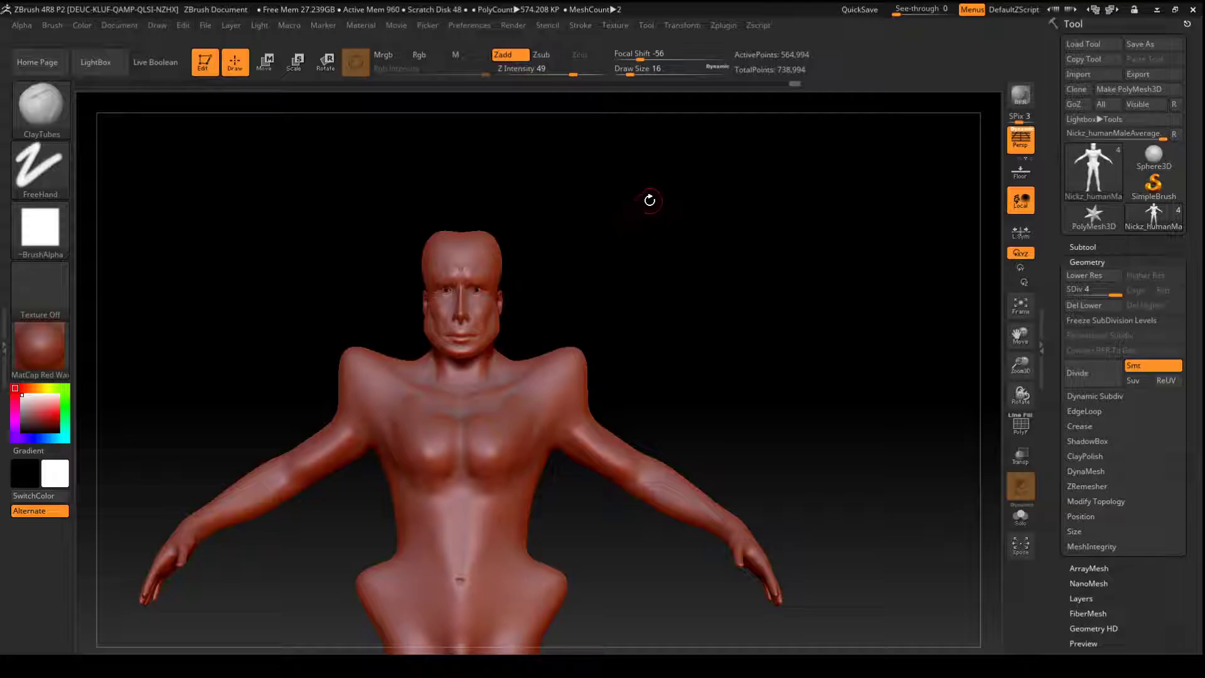
key("ctrl")
key("ctrl")
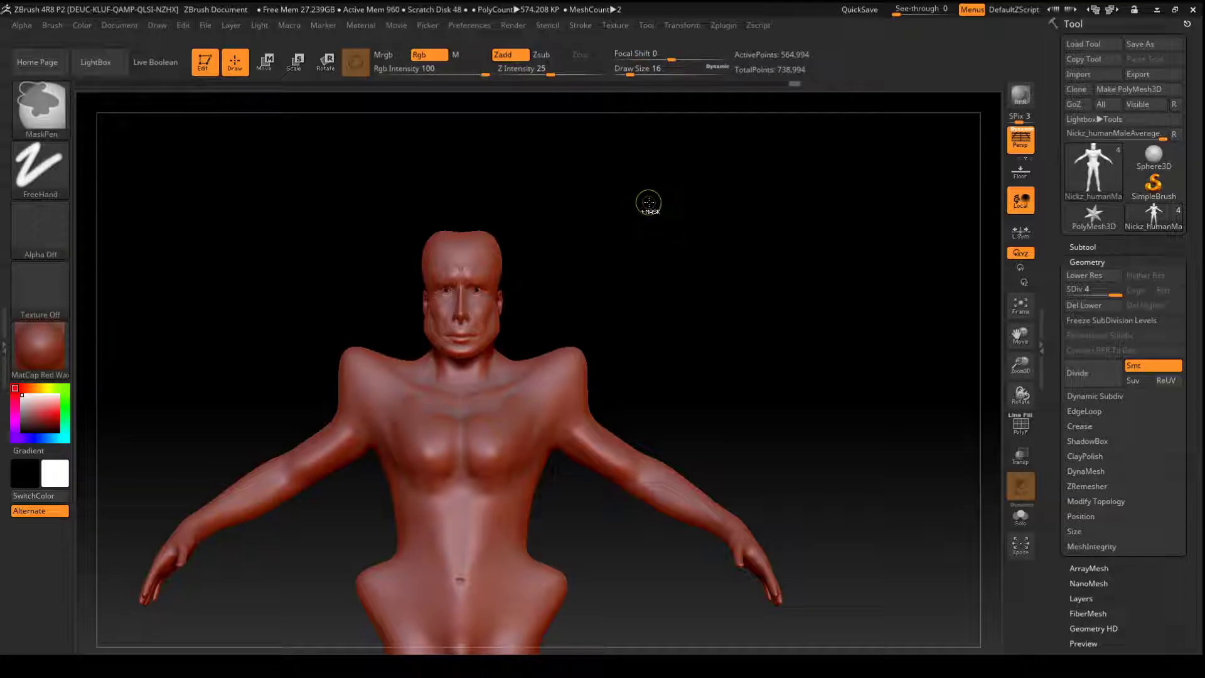
key("ctrl")
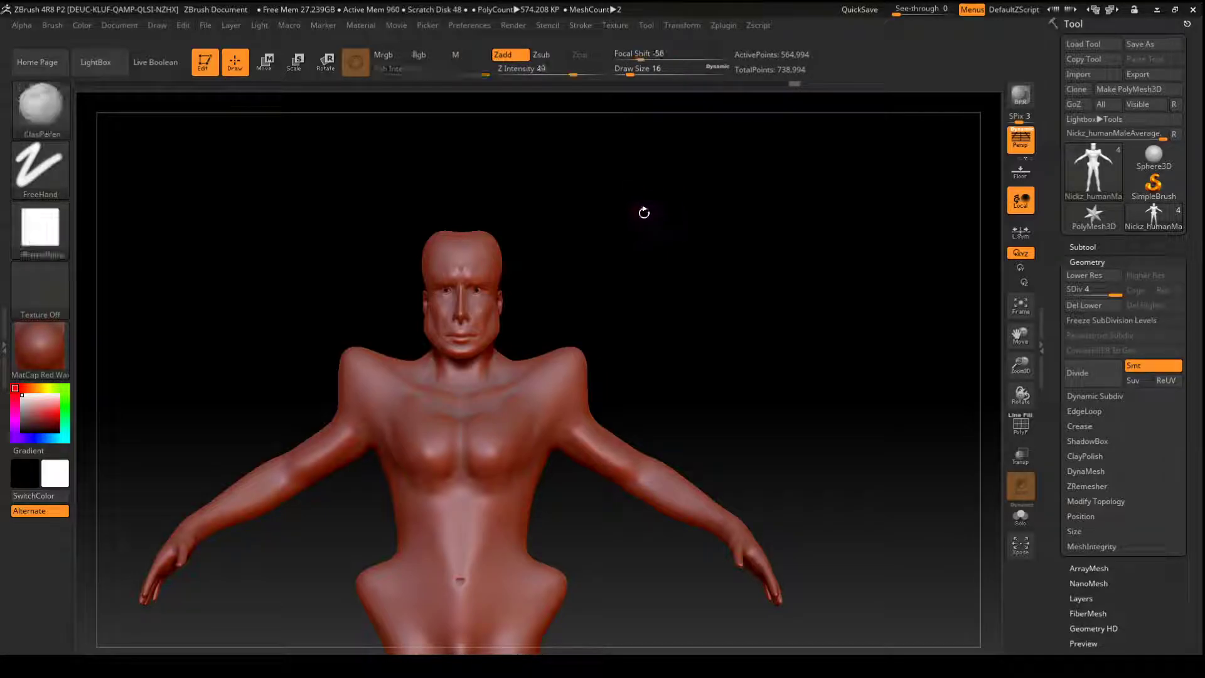
key("ctrl")
left_click_drag(662, 239, 653, 249)
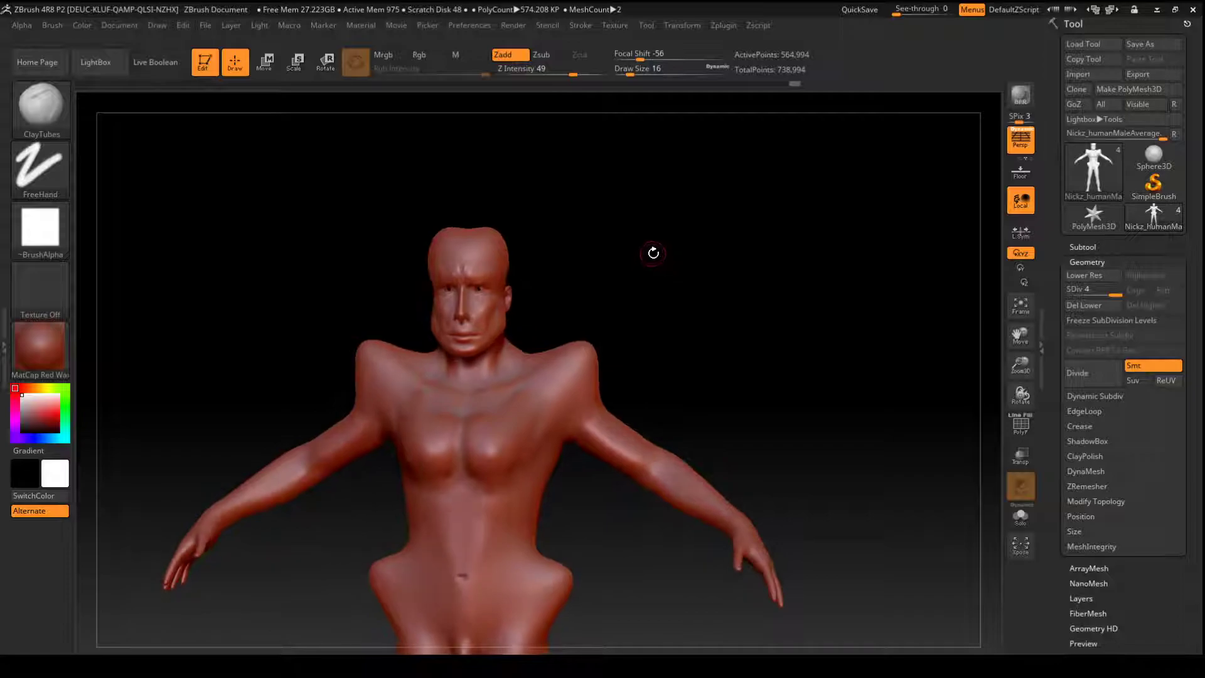
- Start a new document without saving the changes to the current one
key("ctrl")
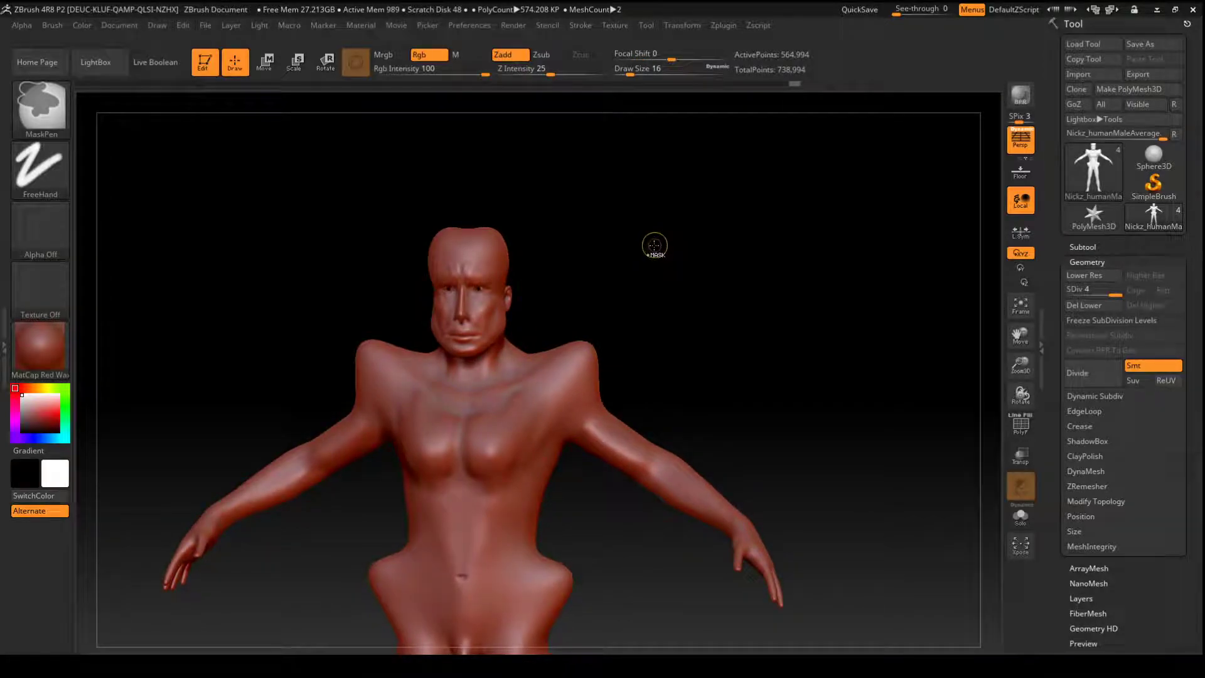
left_click(119, 25)
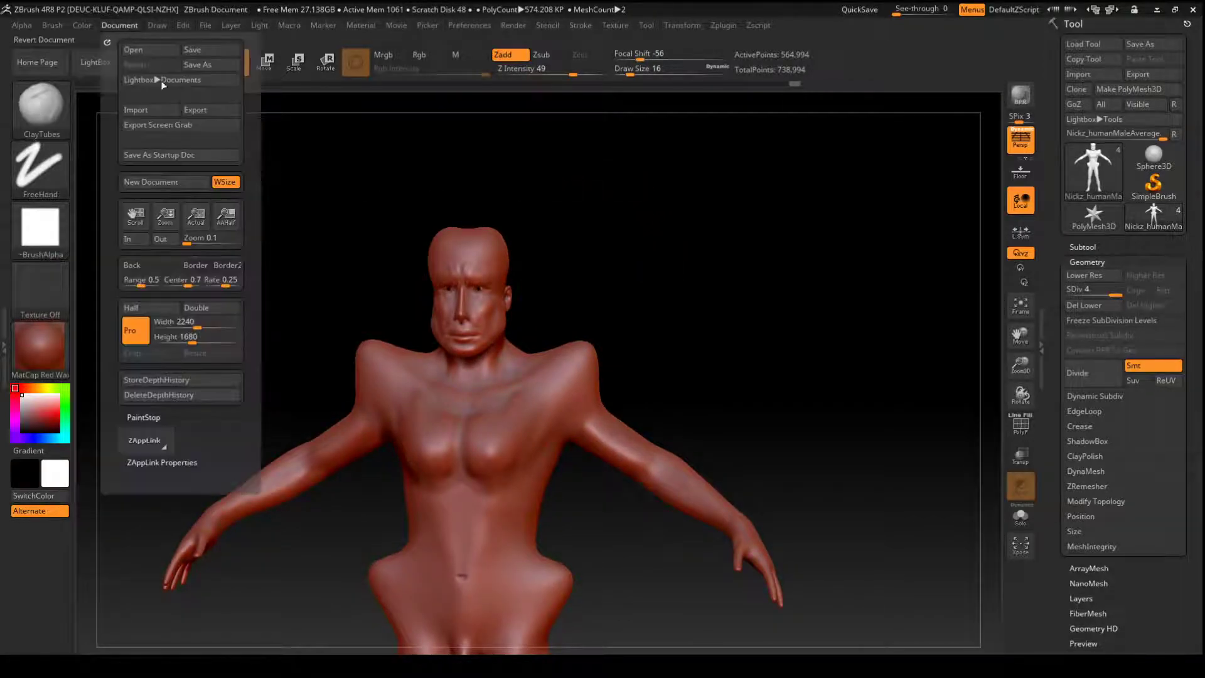
left_click(161, 182)
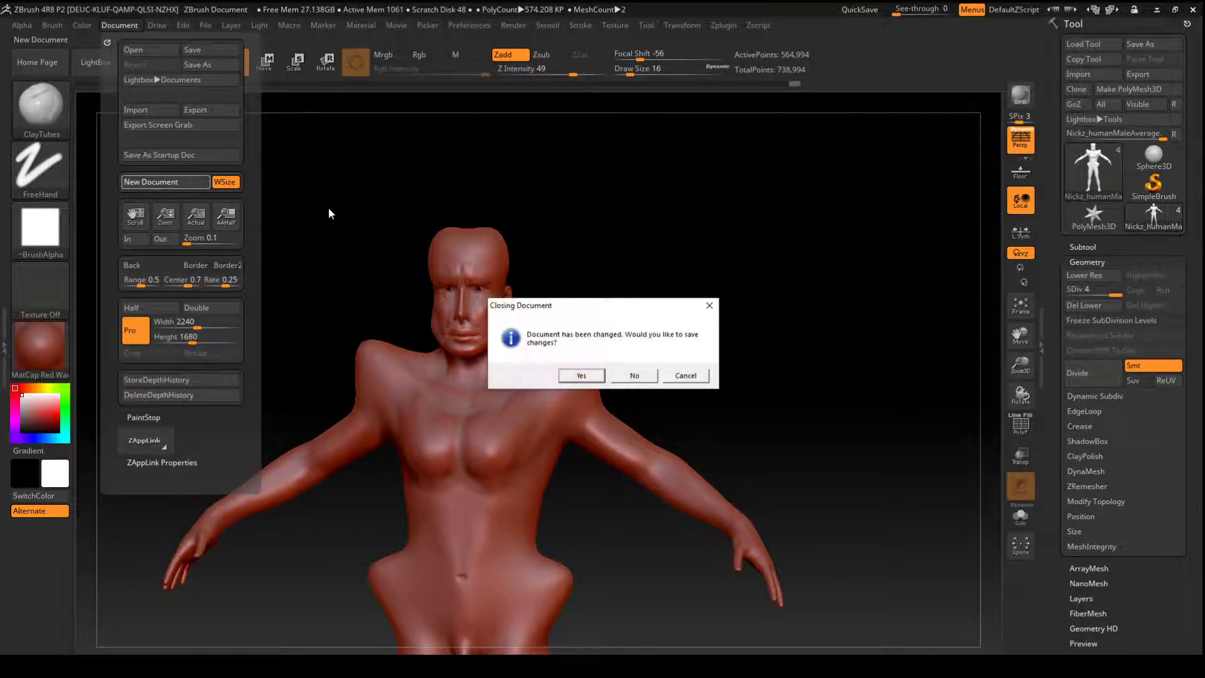
left_click(634, 375)
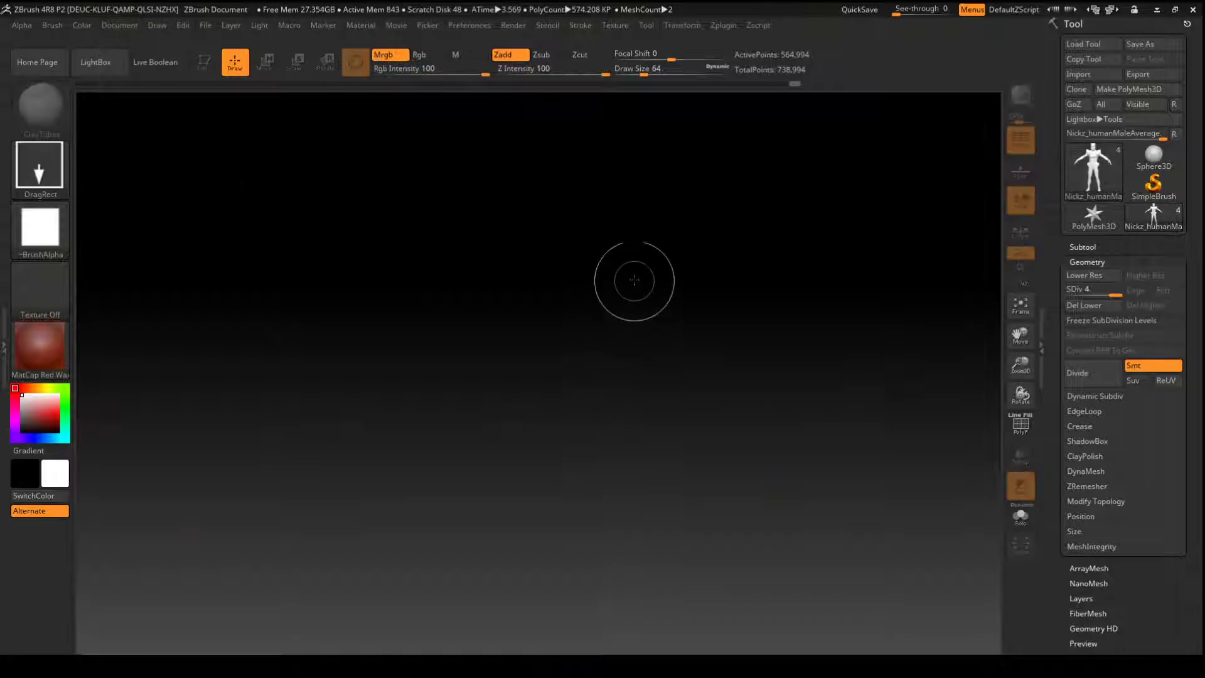
- Draw the sculpted male figure onto the empty canvas and clear the canvas again
left_click_drag(655, 312, 630, 483)
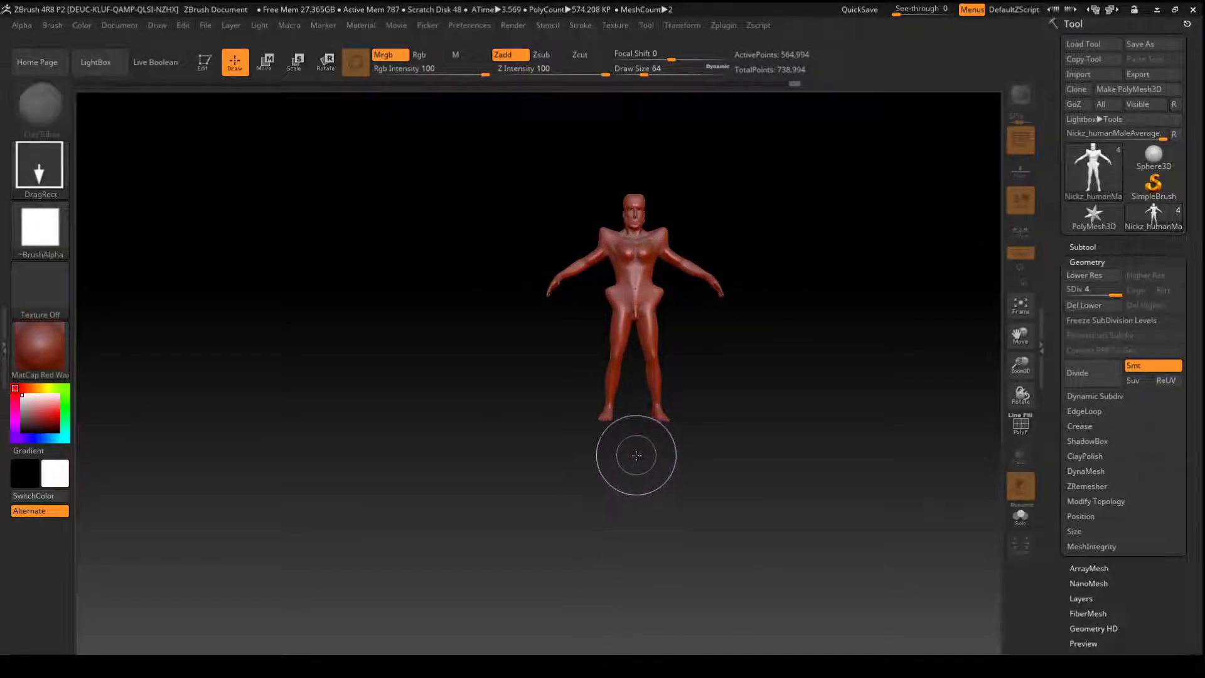
key("ctrl")
key("ctrl+n")
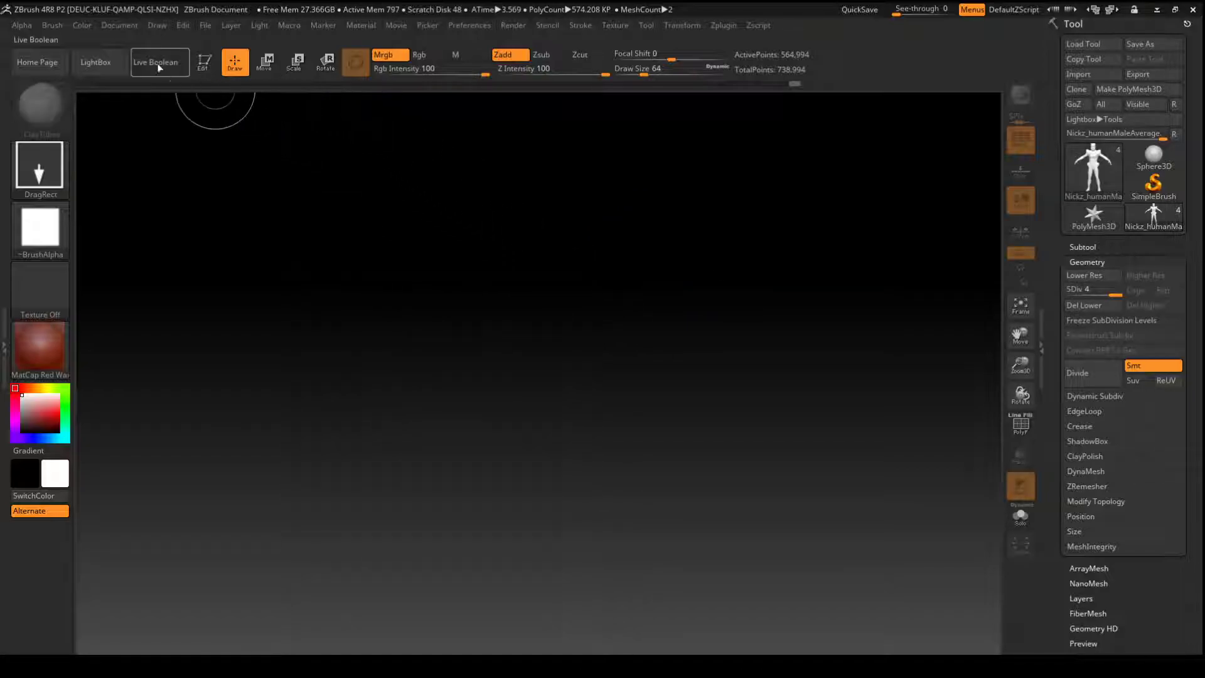
- Load the ZSphere.ZPR project from the LightBox projects without saving the current project's changes
left_click(109, 70)
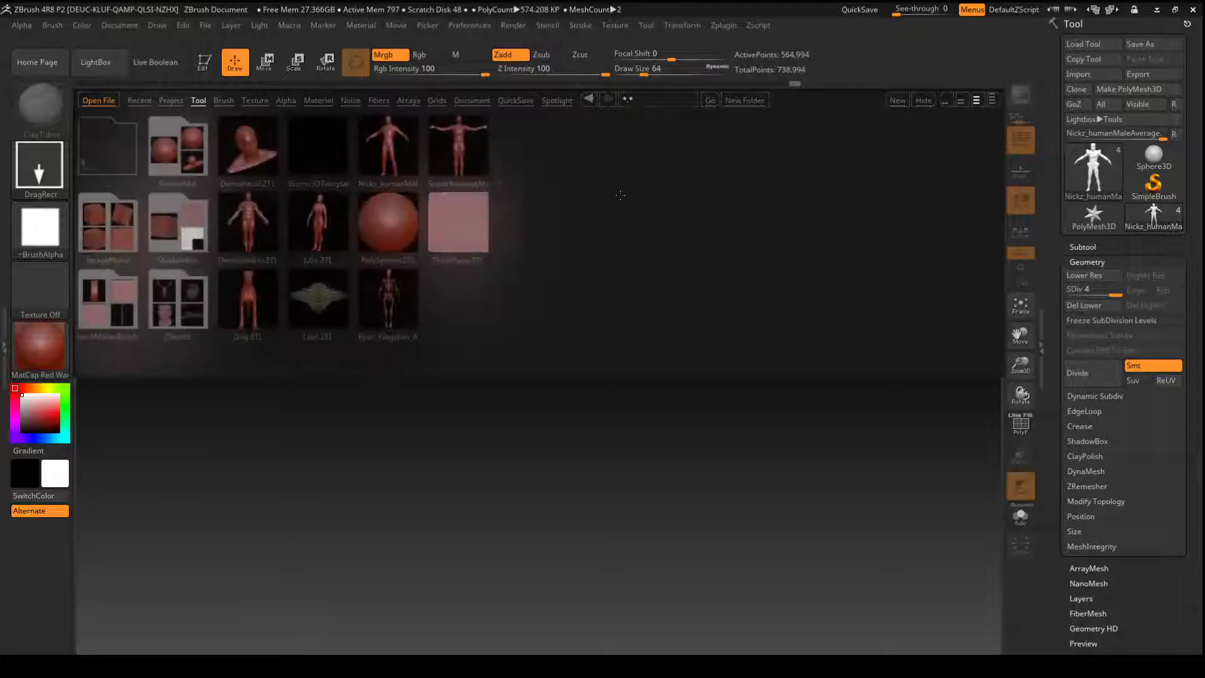
left_click(170, 101)
left_click(139, 100)
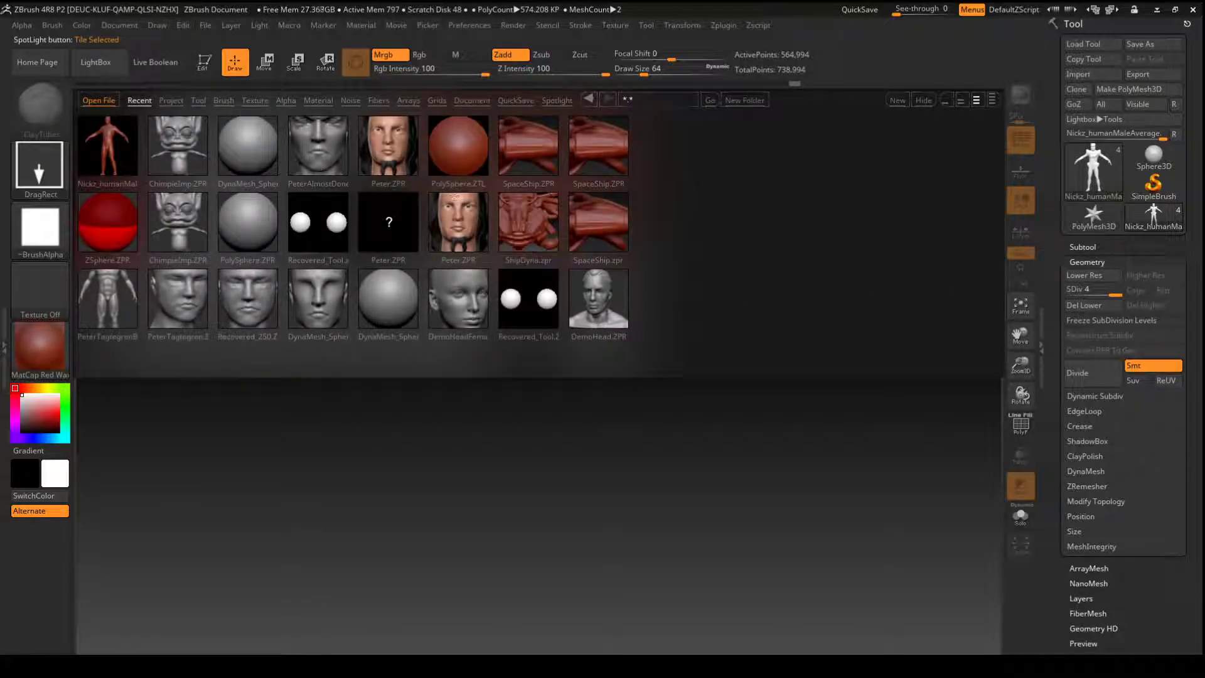
left_click(171, 100)
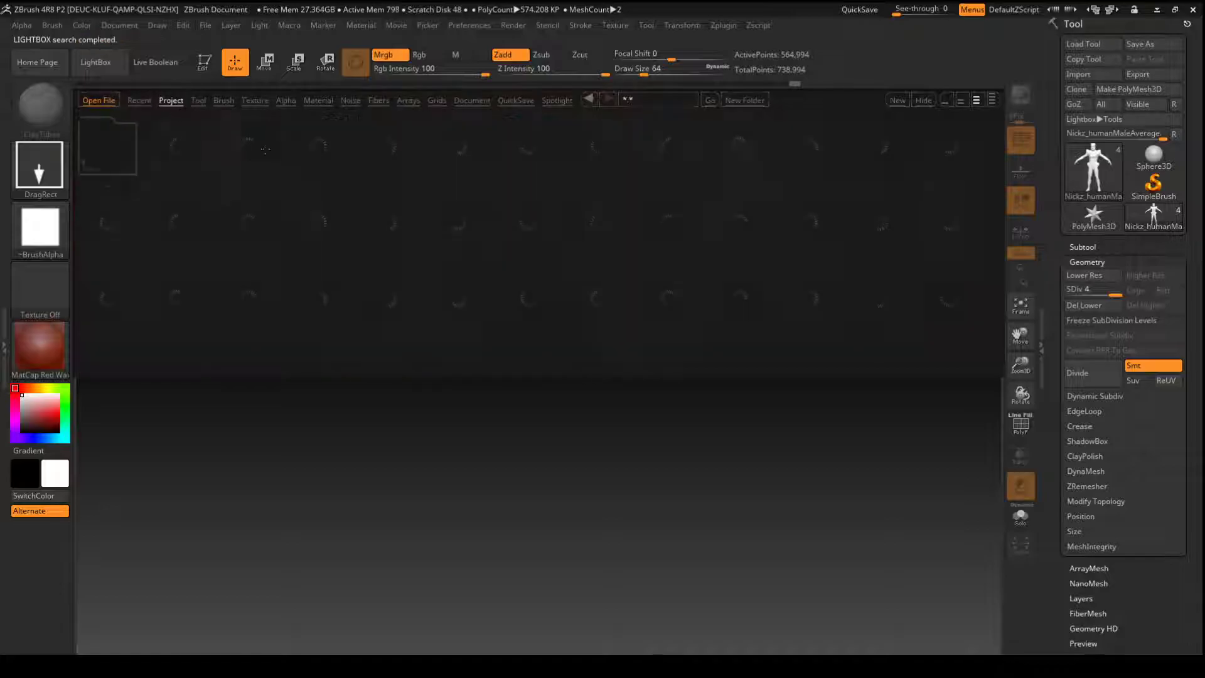
left_click(942, 306)
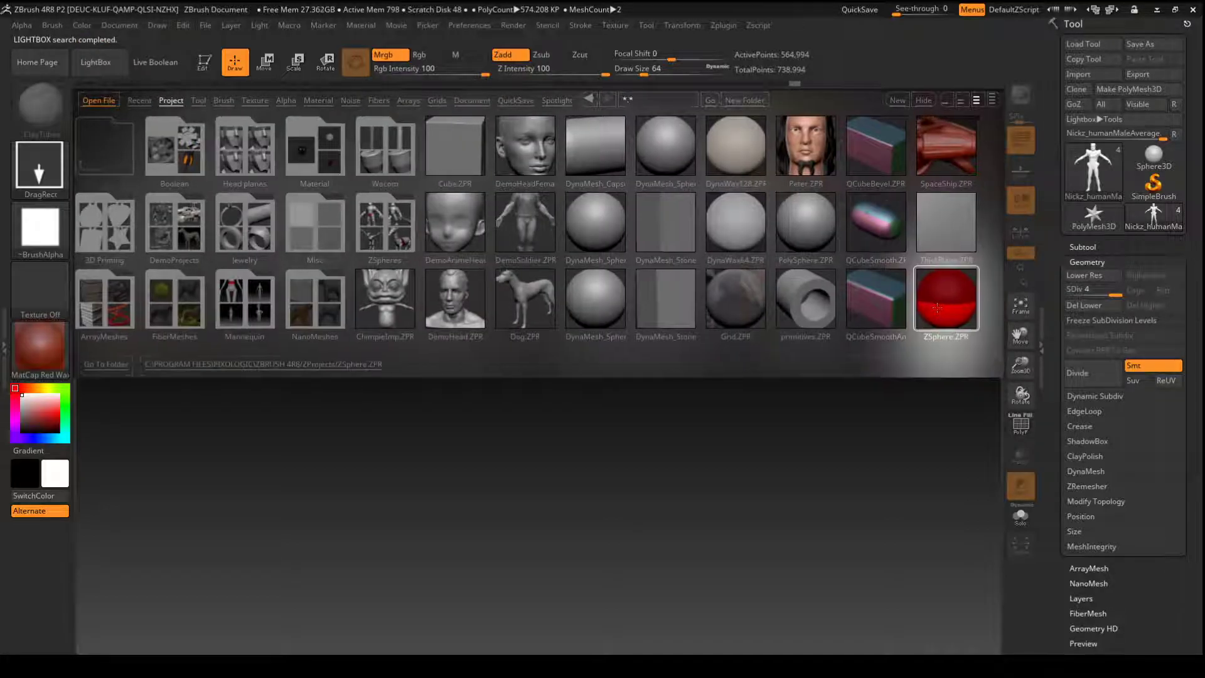
double_click(936, 307)
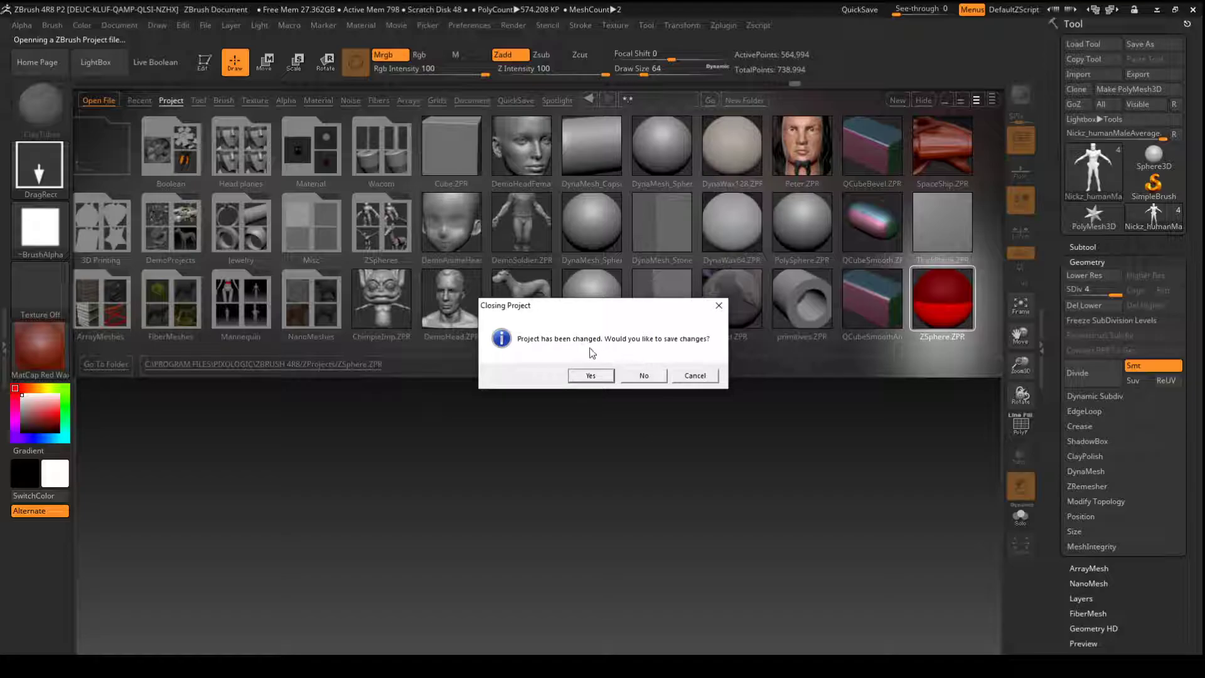
left_click(645, 379)
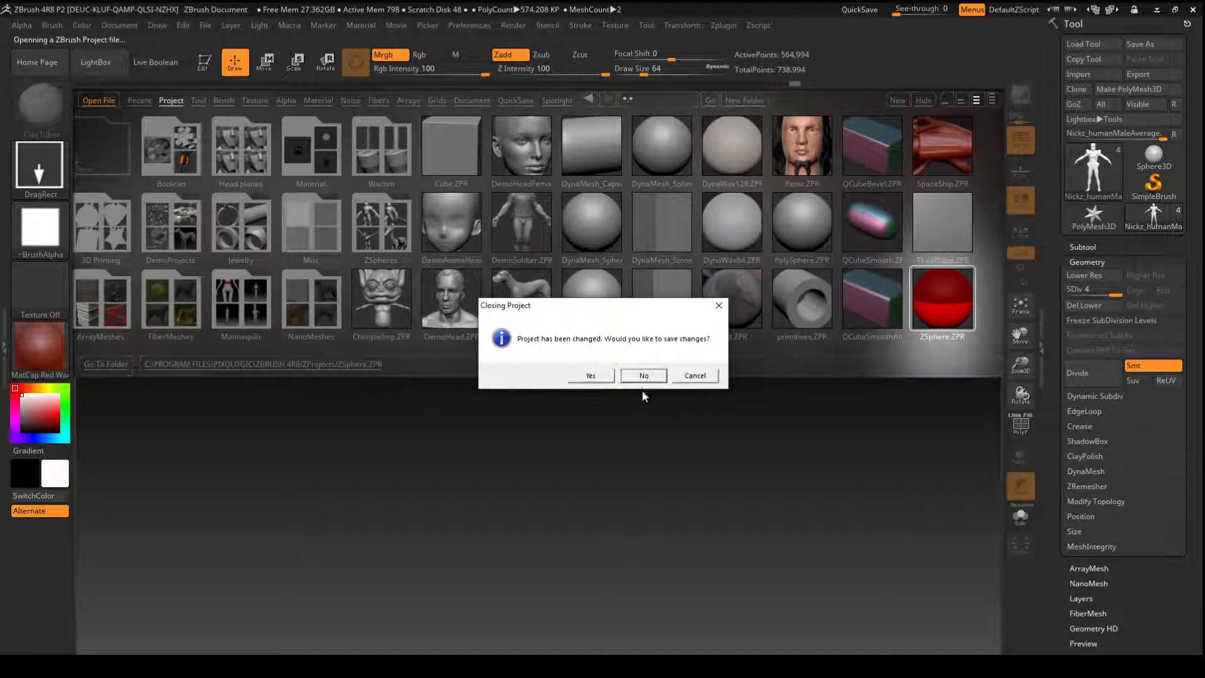
left_click(648, 381)
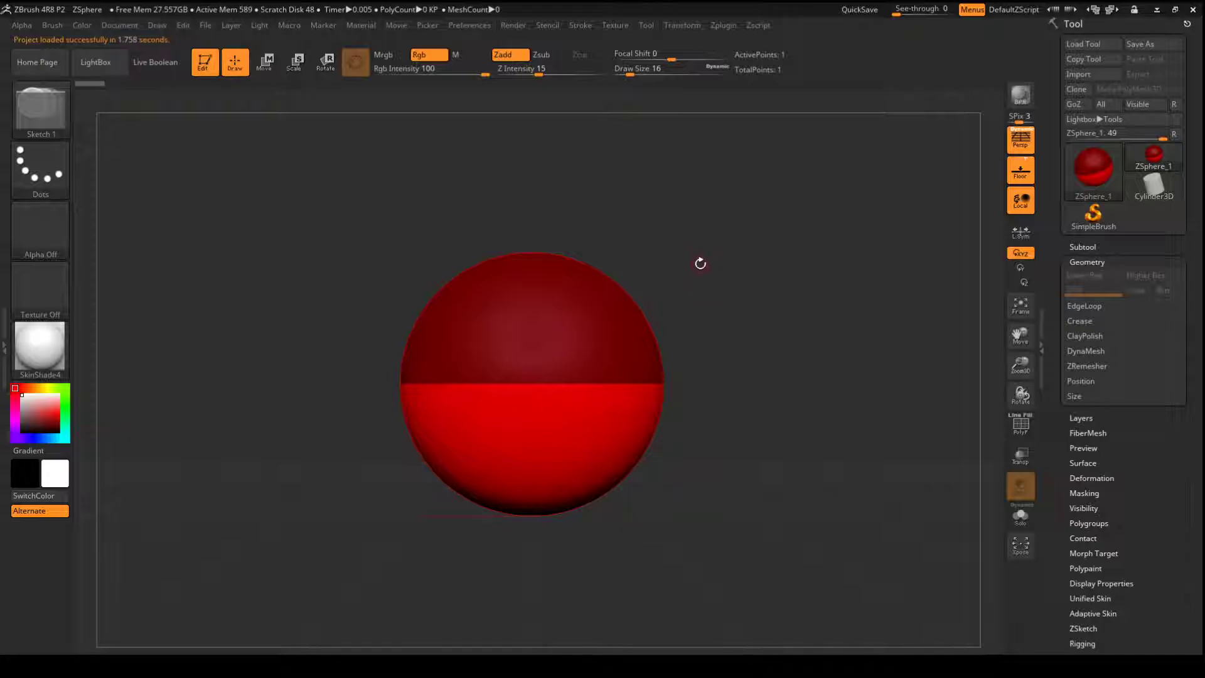
- Set the draw size to 132 and add a mirrored pair of child ZSpheres on the lower half of the root sphere
left_click_drag(630, 74, 656, 93)
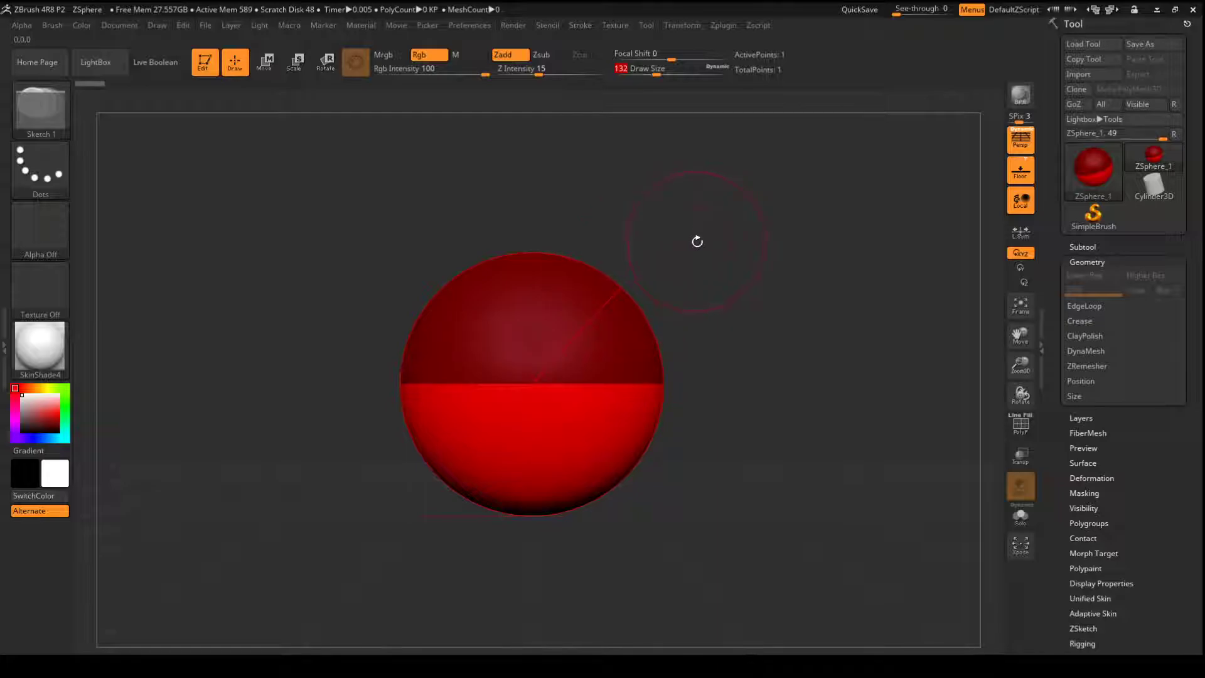
left_click_drag(623, 304, 659, 281)
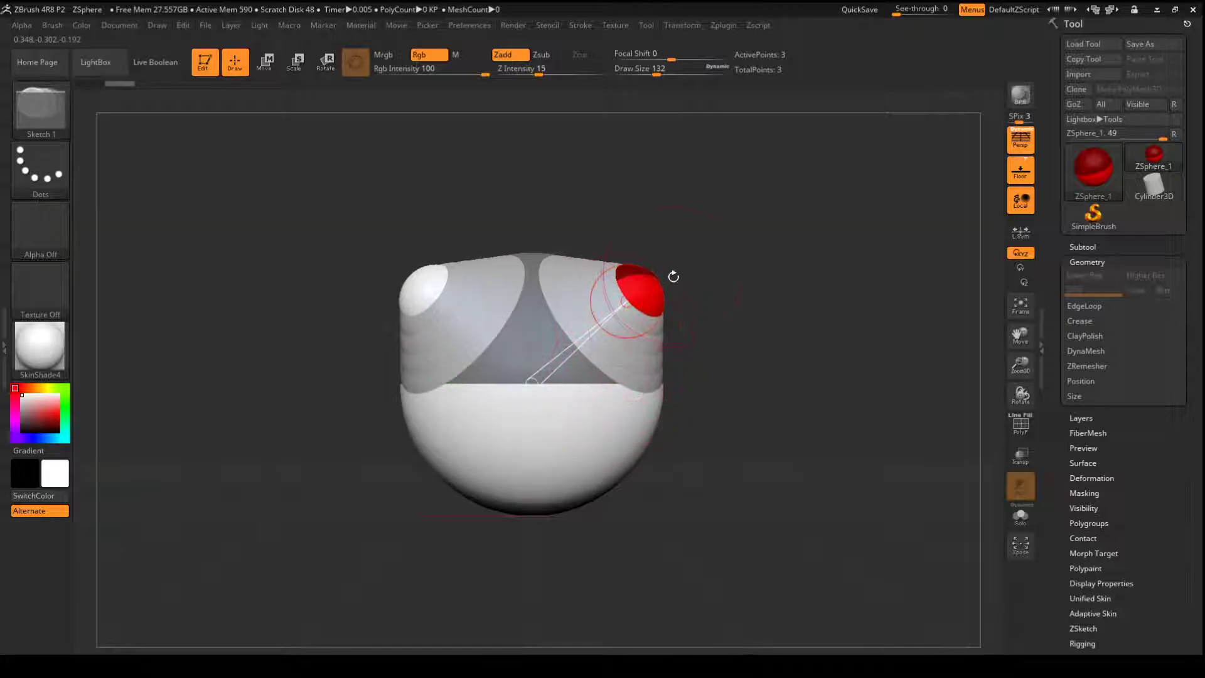
left_click(646, 310, "alt")
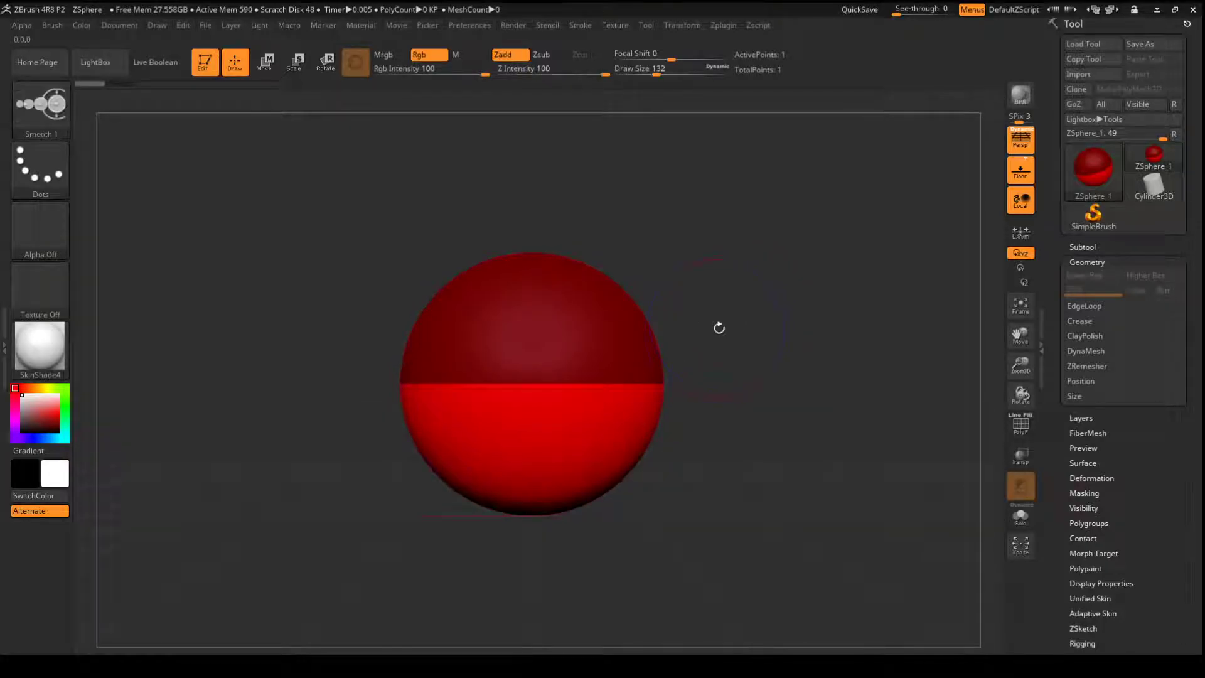
left_click_drag(729, 332, 733, 244, "alt")
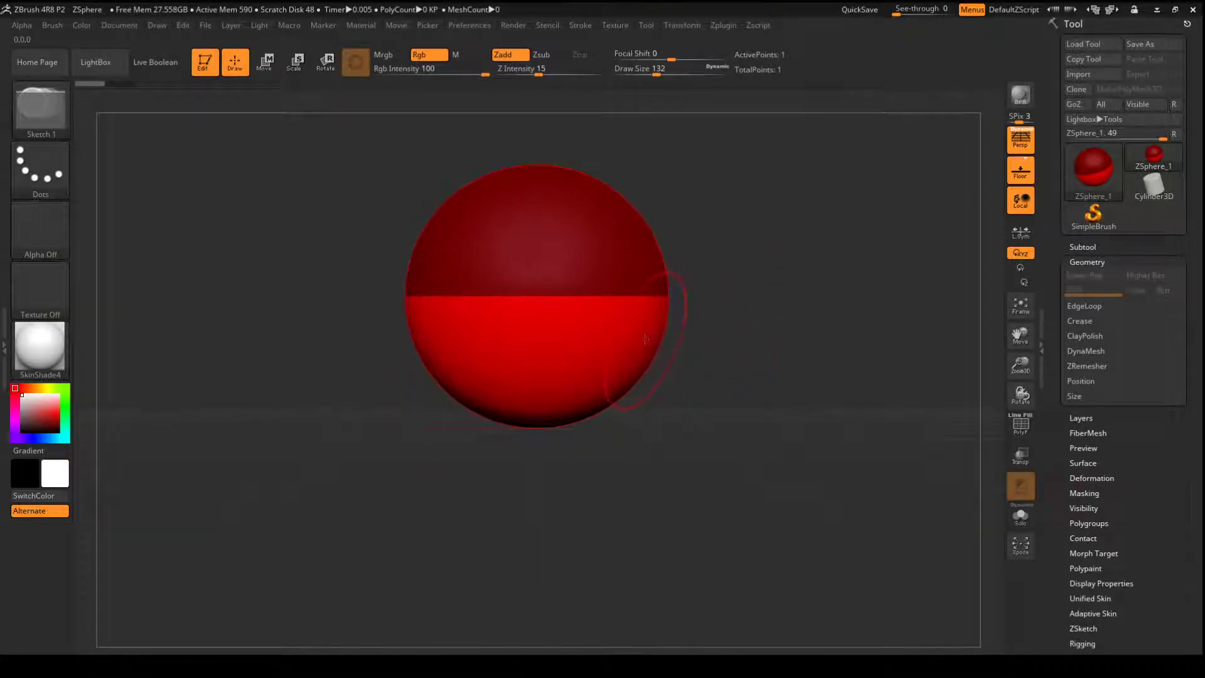
left_click_drag(645, 340, 665, 391)
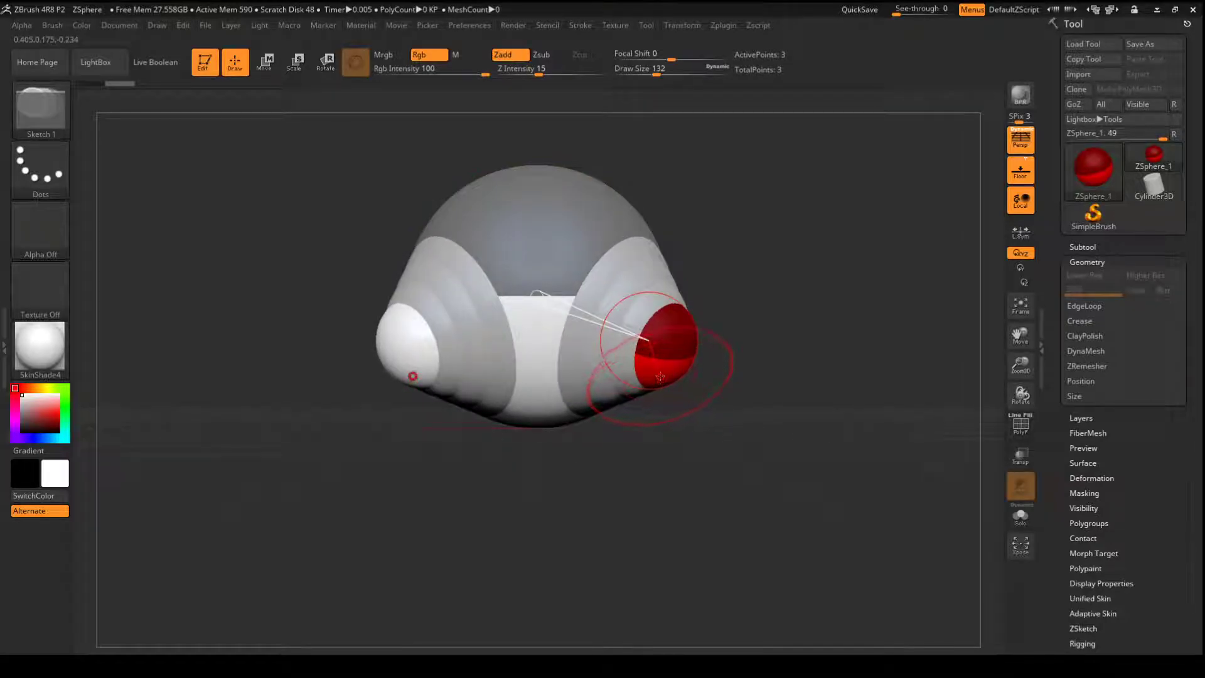
- Move the paired ZSpheres down and outward and raise the root sphere to stretch out the thighs
key("w")
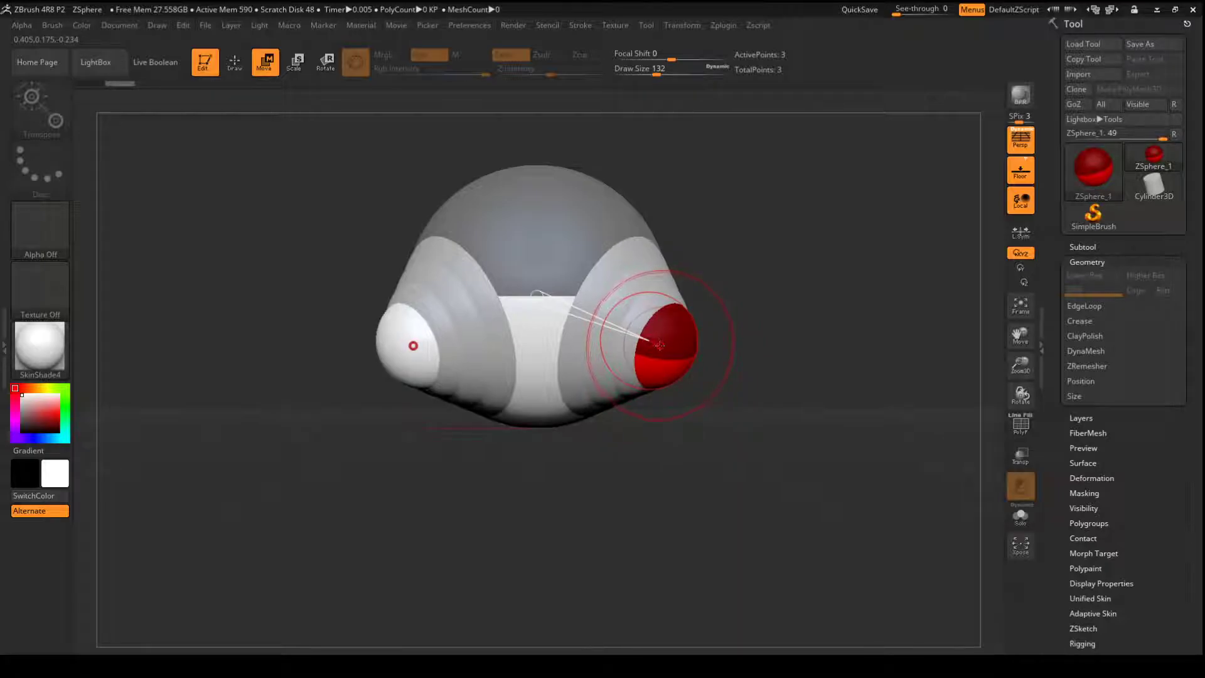
left_click_drag(661, 342, 742, 410)
left_click_drag(779, 269, 759, 166, "alt")
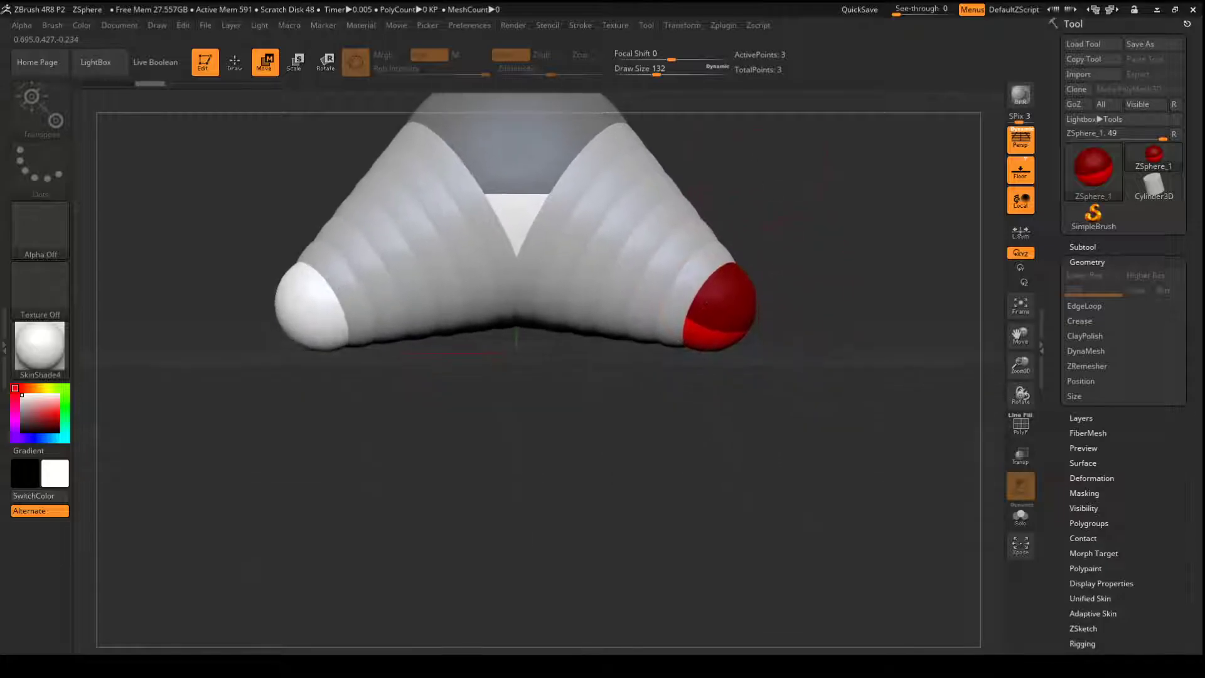
left_click_drag(811, 233, 791, 233)
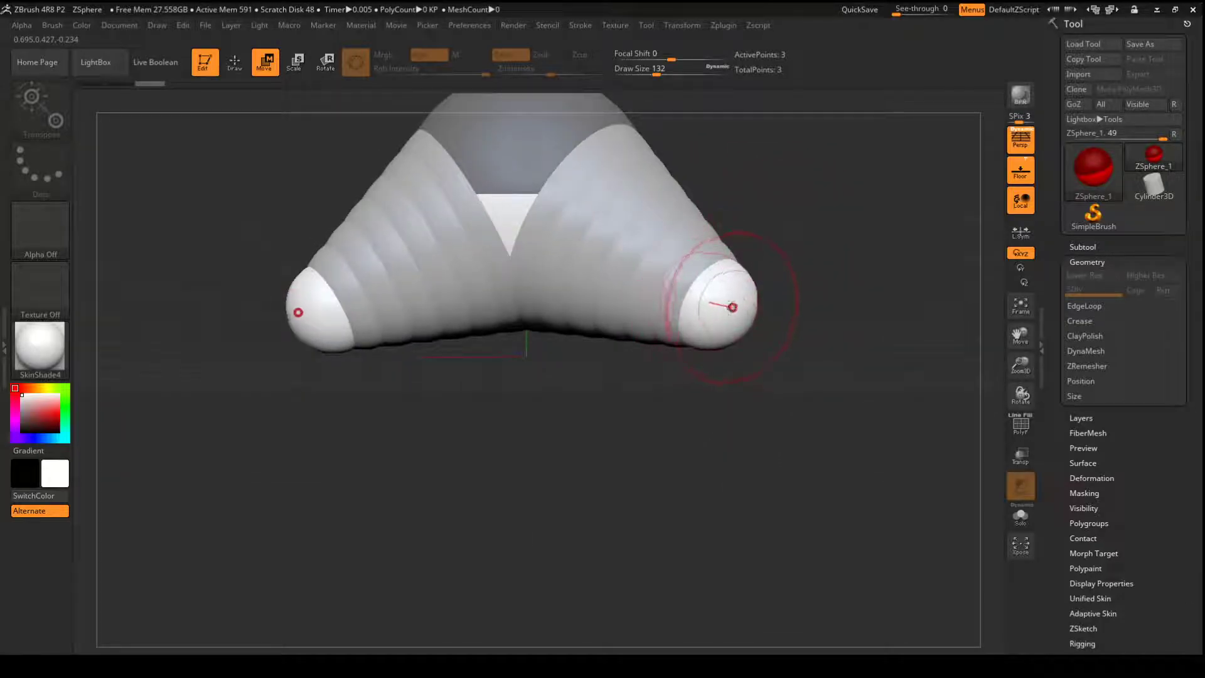
left_click_drag(778, 201, 756, 261)
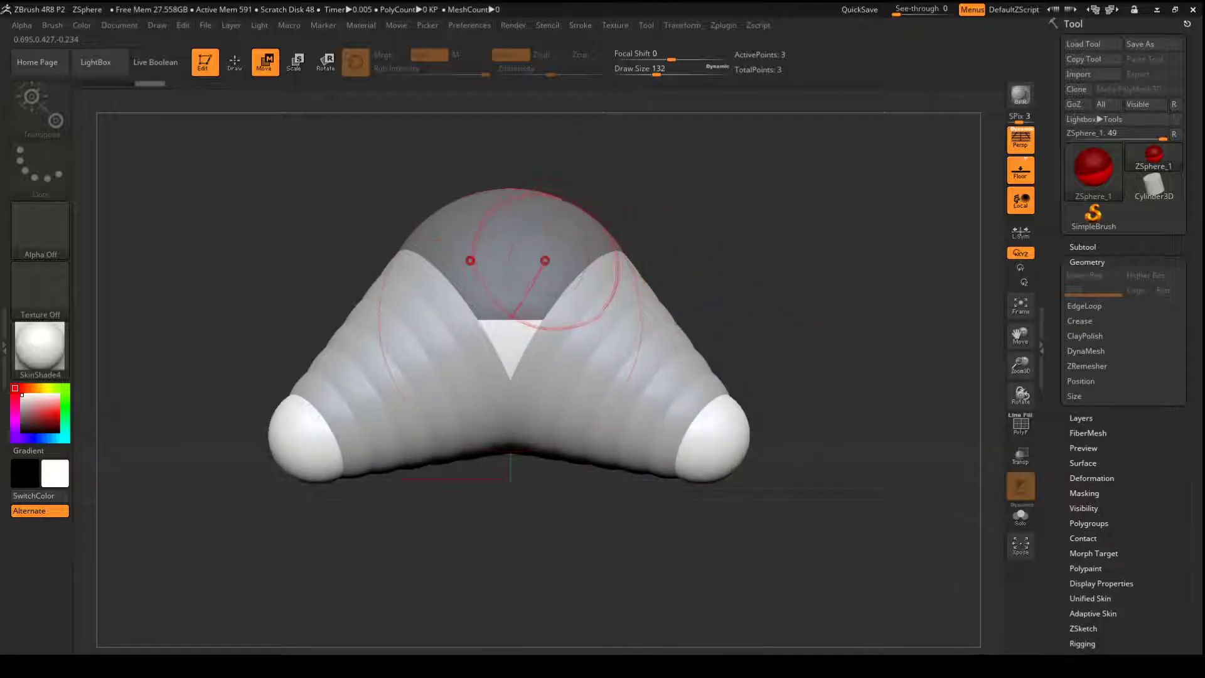
left_click_drag(508, 270, 510, 55)
mouse_move(702, 200)
left_mouse_down("alt")
mouse_move(689, 261)
mouse_move(701, 204)
left_mouse_up("alt")
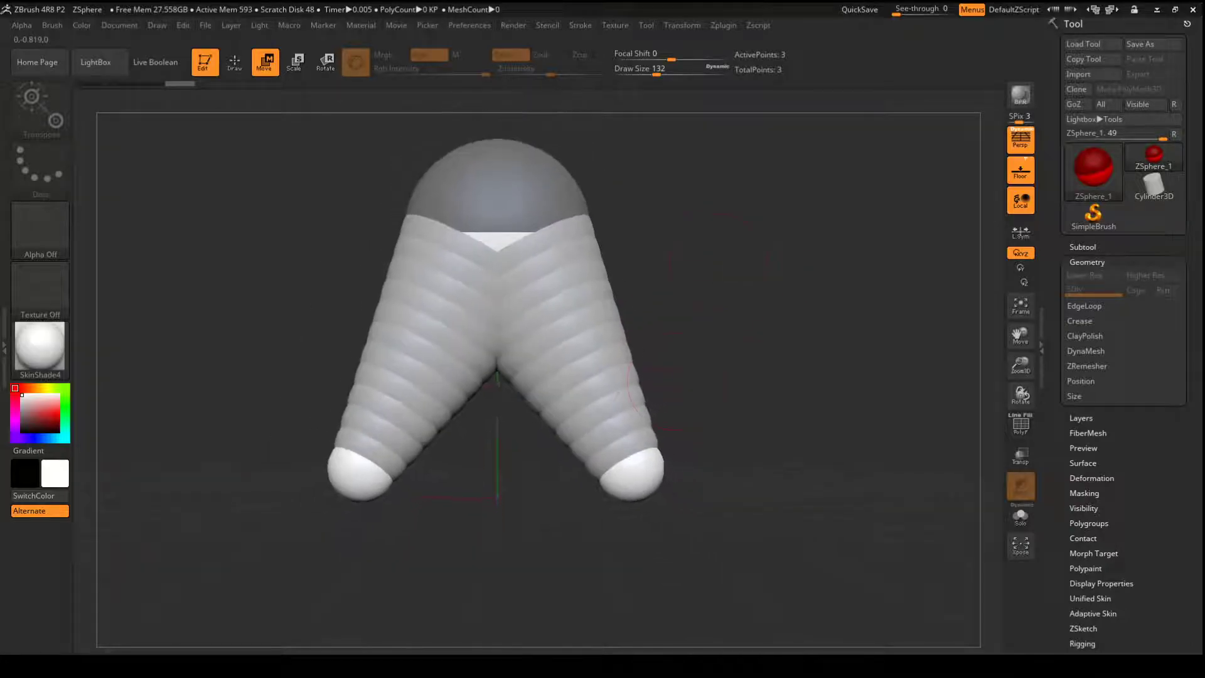
- Reposition the knee ZSpheres from the front and side views to adjust the angle of the thighs
left_click_drag(640, 460, 667, 403)
left_click_drag(722, 335, 619, 328)
left_click_drag(522, 435, 467, 428)
left_click_drag(618, 355, 721, 356)
mouse_move(640, 427)
left_mouse_down("alt")
mouse_move(689, 310)
mouse_move(688, 326)
mouse_move(719, 345)
mouse_move(653, 255)
mouse_move(672, 232)
mouse_move(640, 282)
mouse_move(599, 306)
mouse_move(578, 342)
mouse_move(567, 335)
left_mouse_up("alt")
- Add a mirrored pair of ZSpheres to the knees and move them down to form the lower legs
key("q")
left_click_drag(681, 258, 640, 272)
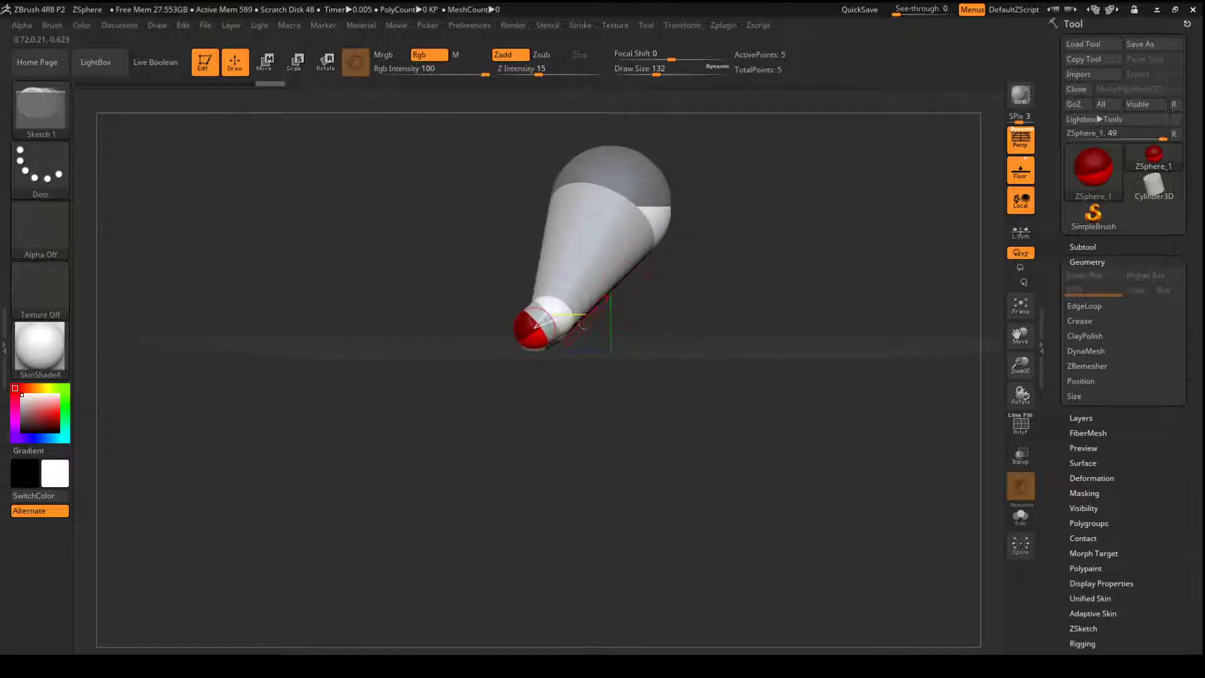
key("w")
mouse_move(535, 328)
left_mouse_down()
mouse_move(549, 433)
mouse_move(568, 427)
mouse_move(539, 288)
left_mouse_up()
left_click_drag(743, 274, 773, 411)
left_click_drag(734, 274, 724, 406)
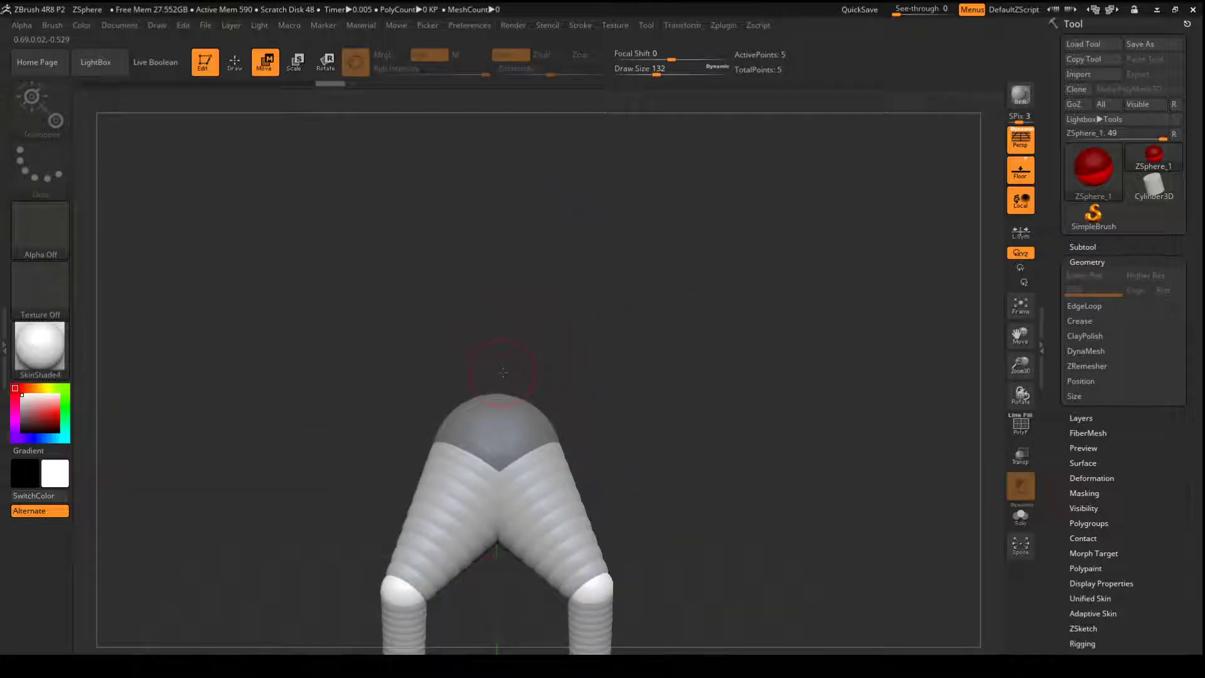
- Add a ZSphere on top of the root sphere, move it up for the torso, and scale it up into a broad chest
key("q")
left_click(495, 408)
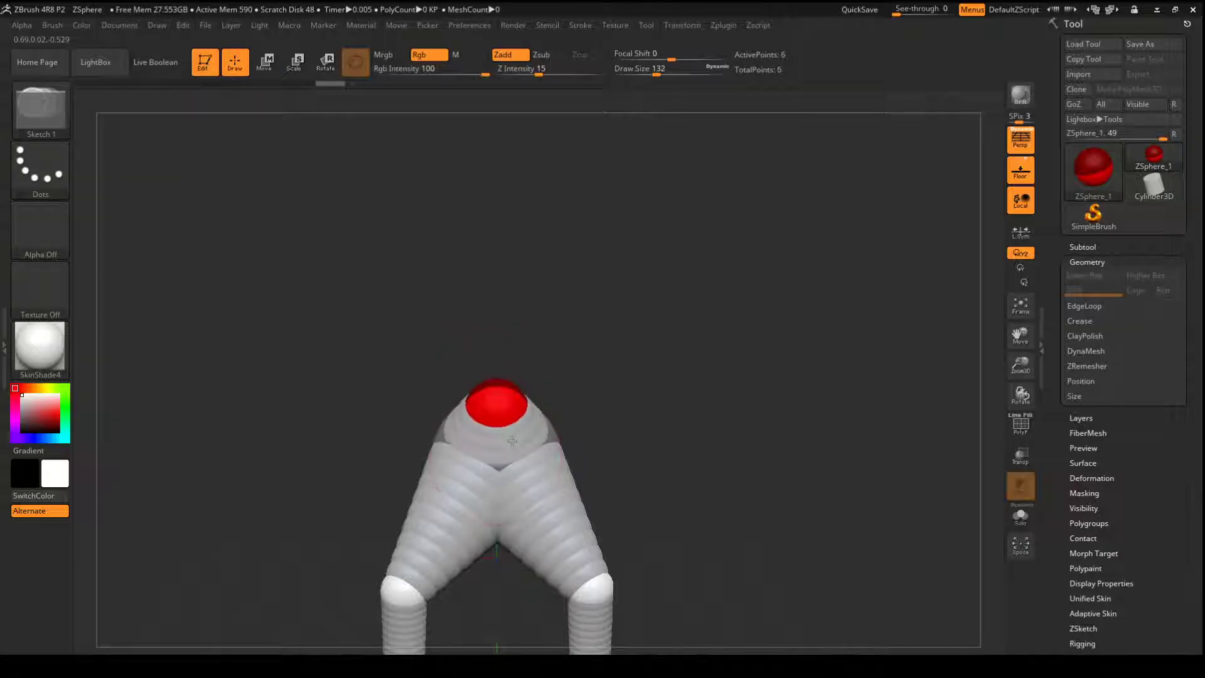
key("w")
left_click_drag(496, 404, 510, 341)
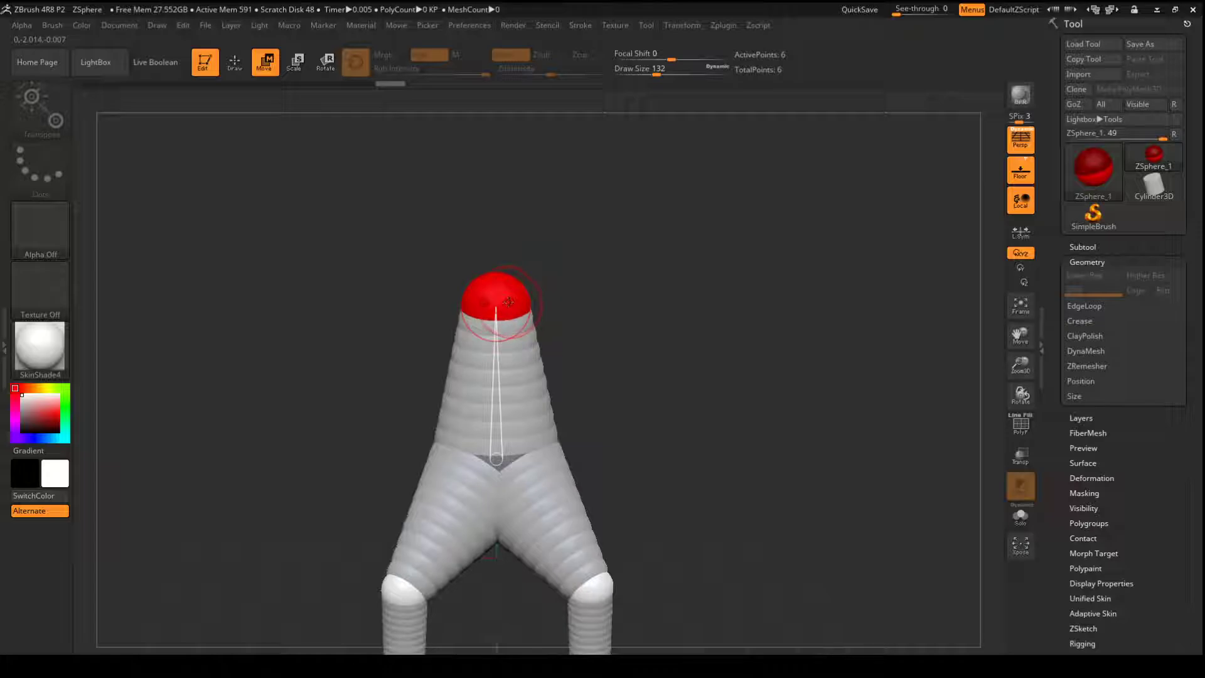
key("e")
left_click_drag(506, 298, 495, 463)
mouse_move(693, 326)
left_mouse_down()
mouse_move(598, 306)
mouse_move(647, 262)
mouse_move(639, 239)
left_mouse_up()
- Toggle the interface shelves off and back on several times
key("Tab")
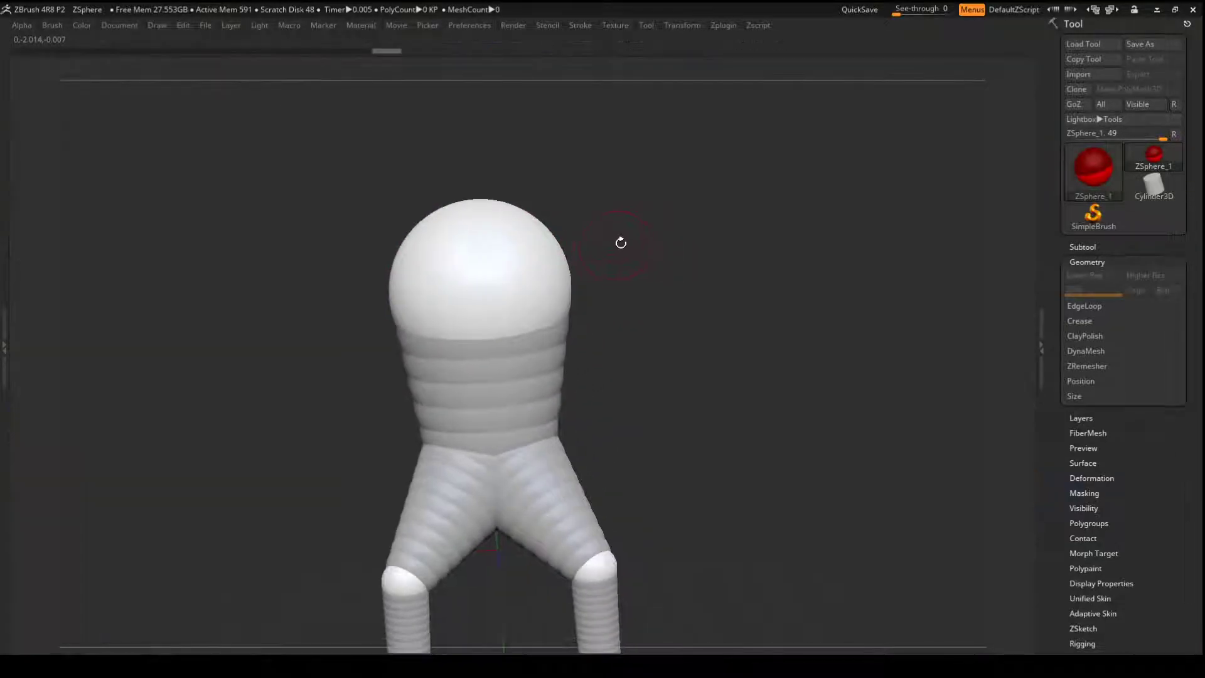
key("Tab")
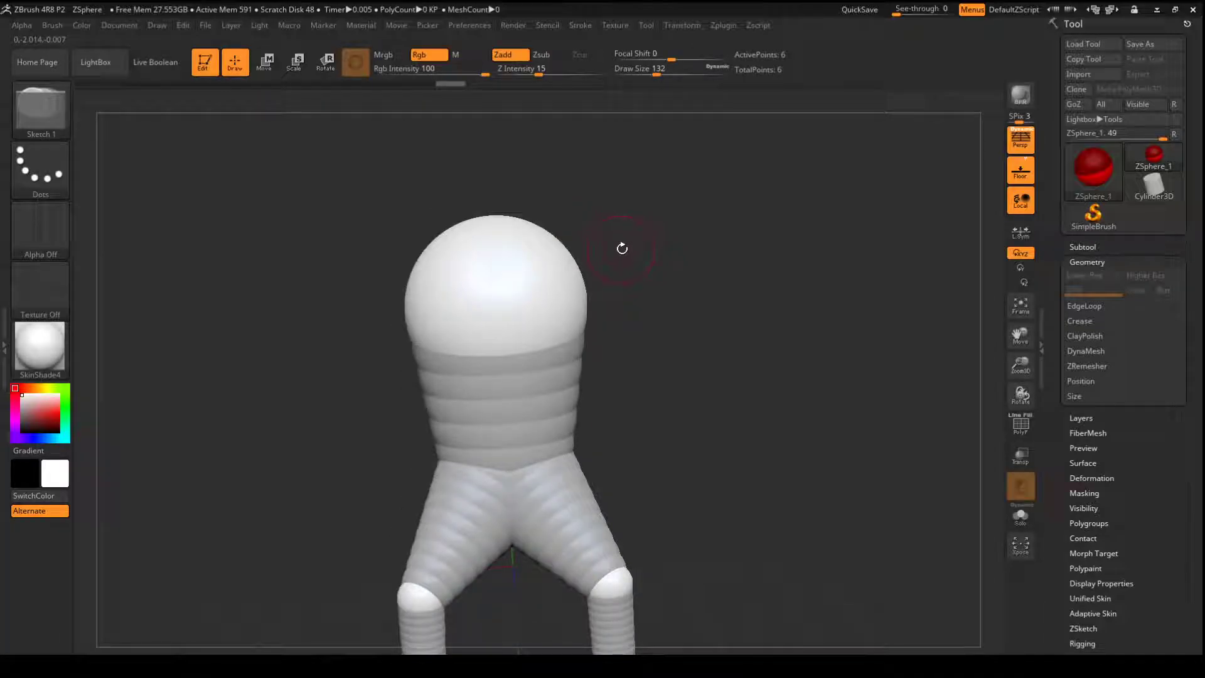
key("Tab")
key("Tab")
left_click_drag(630, 236, 654, 266)
key("Tab")
key("Tab")
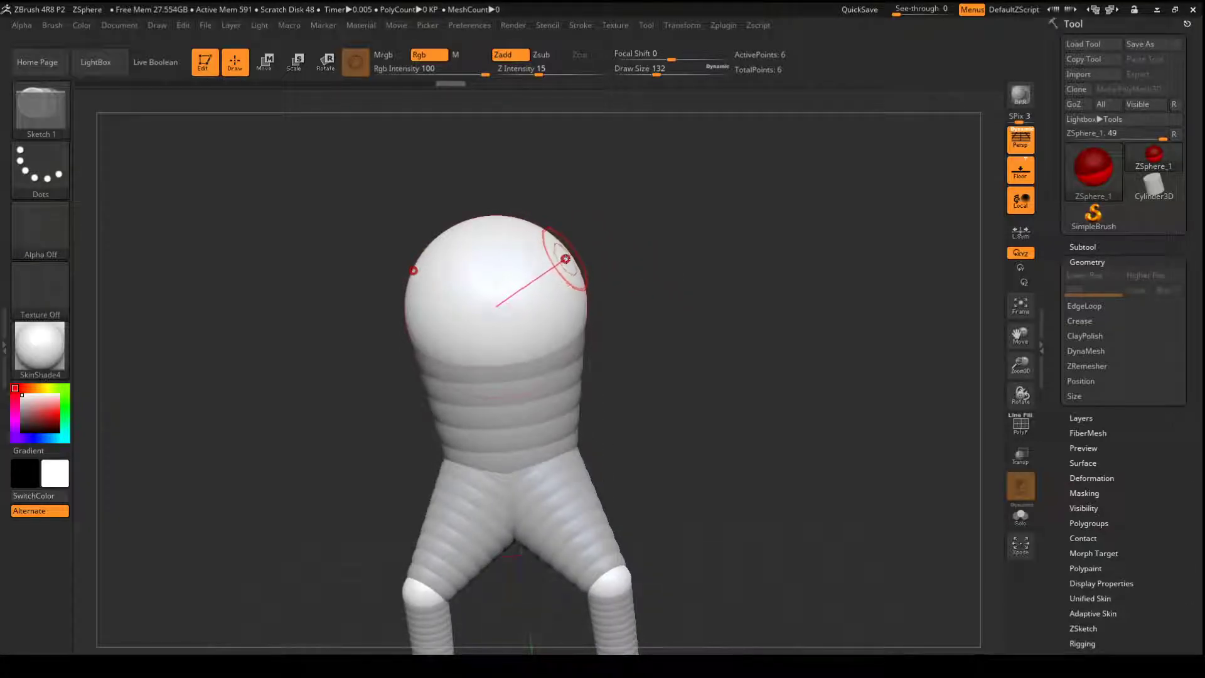
- Add a mirrored pair of ZSpheres to the upper sides of the chest and pull them out as shoulders
mouse_move(565, 259)
left_mouse_down()
mouse_move(594, 293)
mouse_move(647, 250)
mouse_move(608, 256)
left_mouse_up()
key("w")
mouse_move(712, 277)
left_mouse_down()
mouse_move(633, 282)
mouse_move(667, 261)
left_mouse_up()
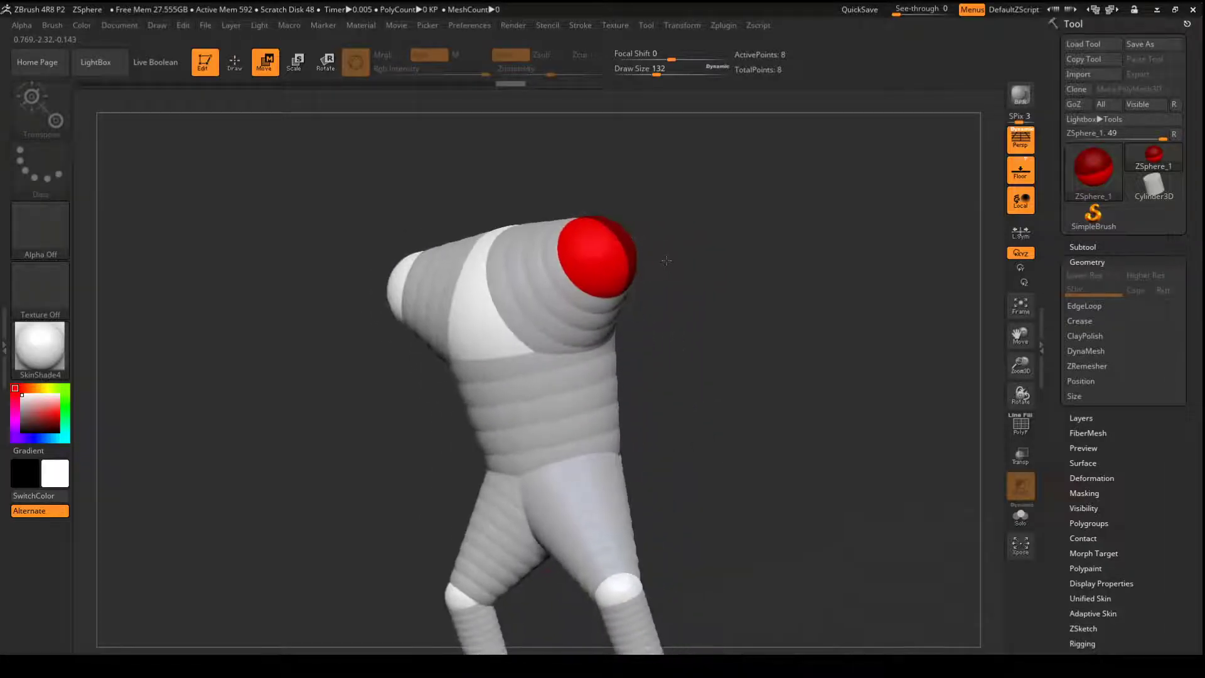
- Add a mirrored pair of ZSpheres to the shoulders and move them down and outward to form the upper arms
key("q")
mouse_move(584, 283)
left_mouse_down()
mouse_move(617, 307)
mouse_move(714, 273)
mouse_move(698, 290)
mouse_move(653, 290)
mouse_move(711, 367)
left_mouse_up()
key("w")
mouse_move(761, 300)
left_mouse_down()
mouse_move(732, 328)
mouse_move(690, 295)
mouse_move(743, 322)
mouse_move(709, 338)
mouse_move(743, 344)
mouse_move(764, 323)
mouse_move(747, 328)
mouse_move(752, 298)
mouse_move(751, 358)
mouse_move(696, 364)
left_mouse_up()
left_click_drag(776, 334, 784, 339)
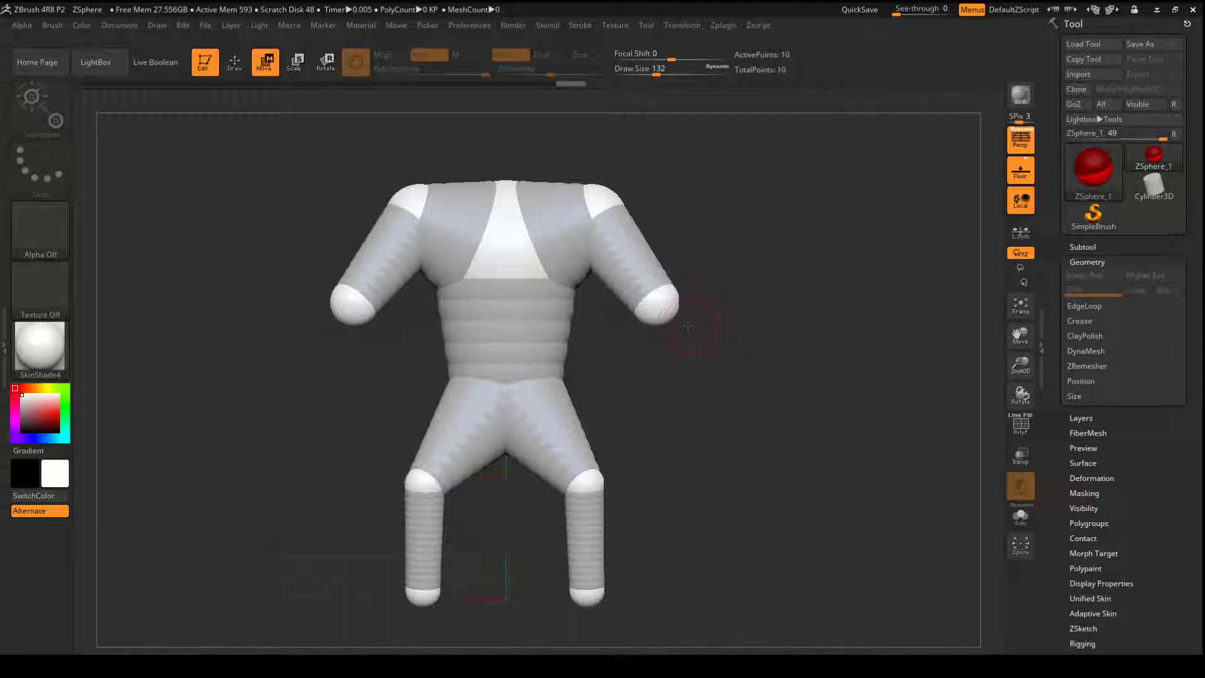
- Add a larger mirrored pair of ZSpheres to the elbows and move them down to form the forearms
key("q")
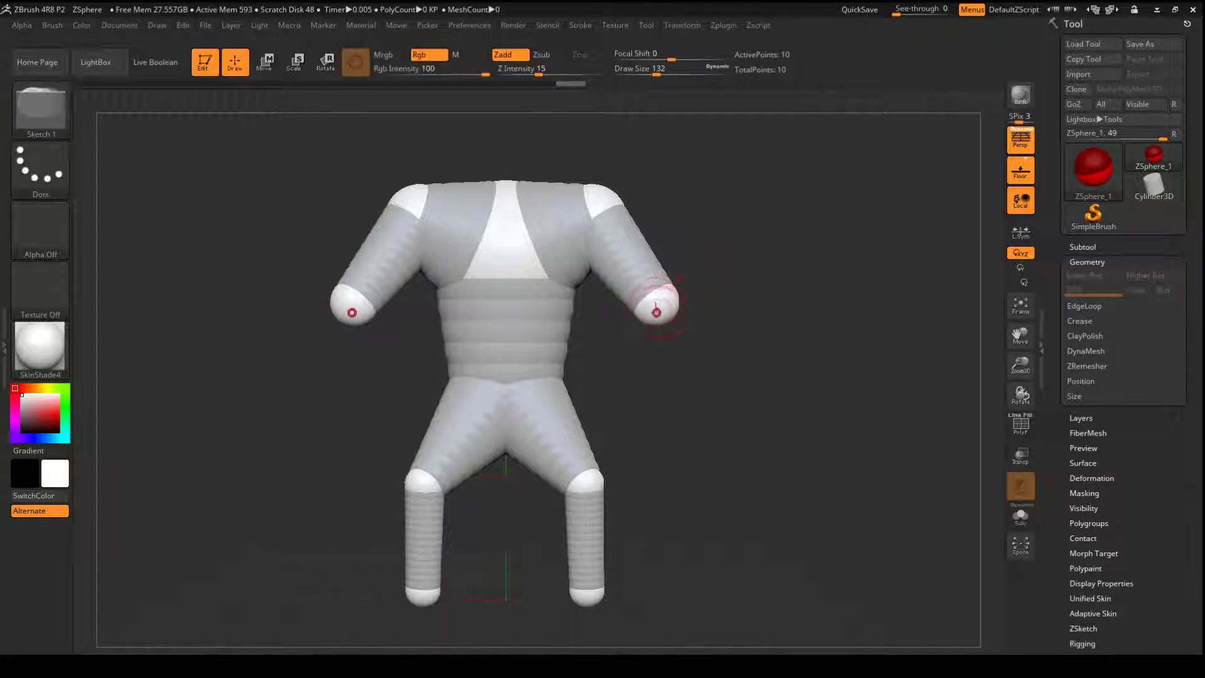
left_click_drag(655, 308, 662, 349)
key("w")
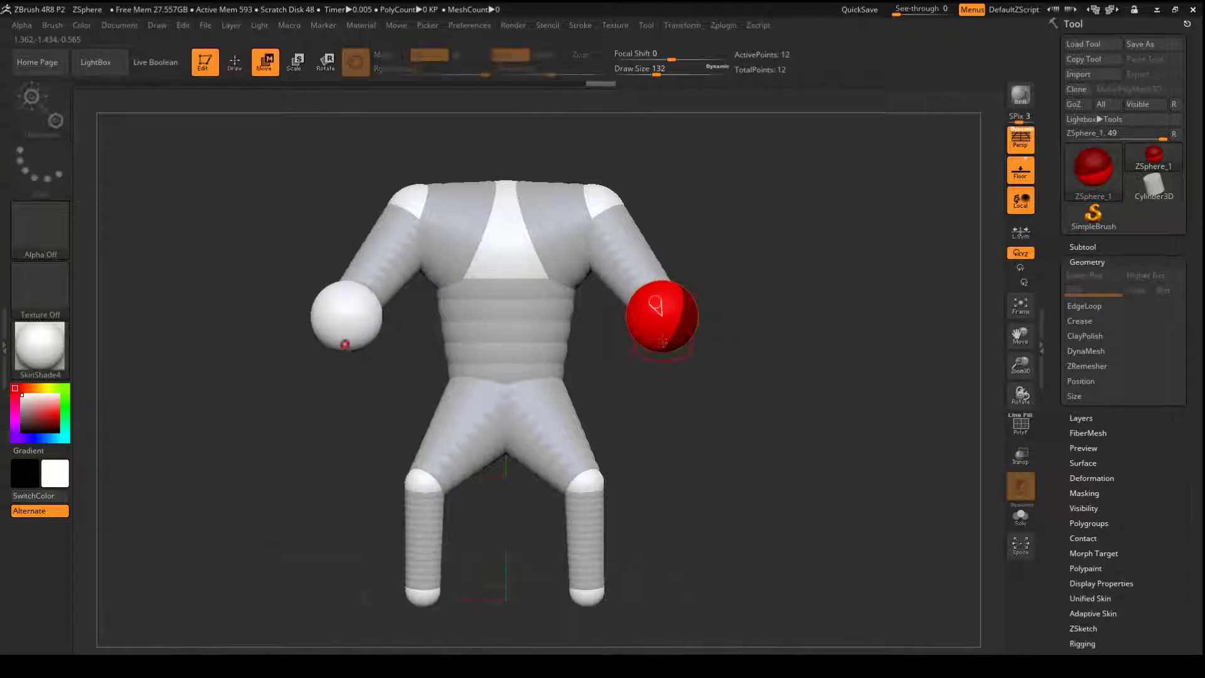
left_click_drag(656, 306, 668, 406)
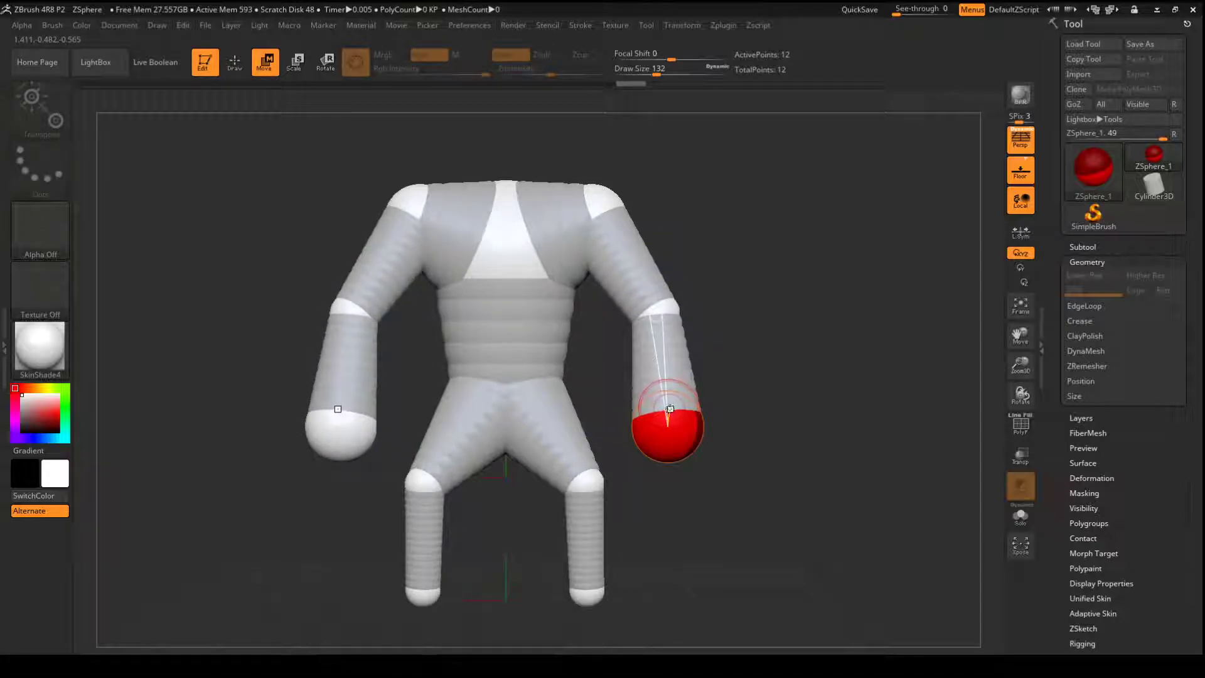
- Scale down the mirrored ZSpheres at the ends of the forearms
key("e")
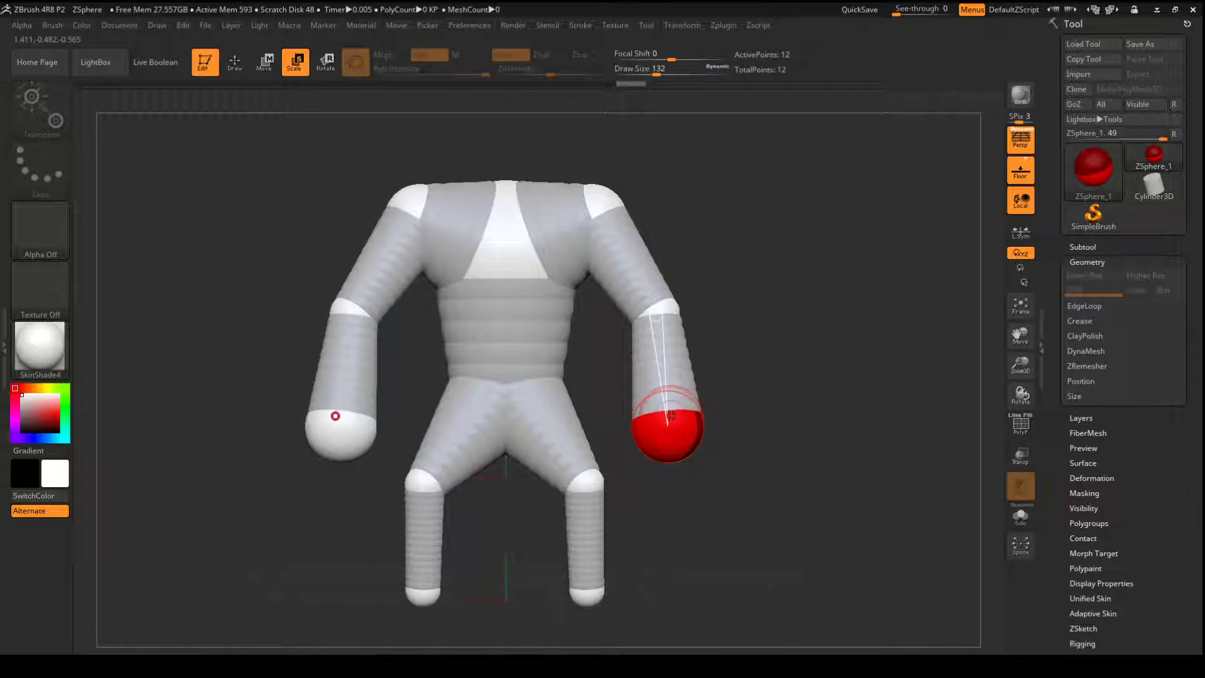
left_click_drag(670, 414, 659, 326)
left_click_drag(726, 282, 738, 415, "alt")
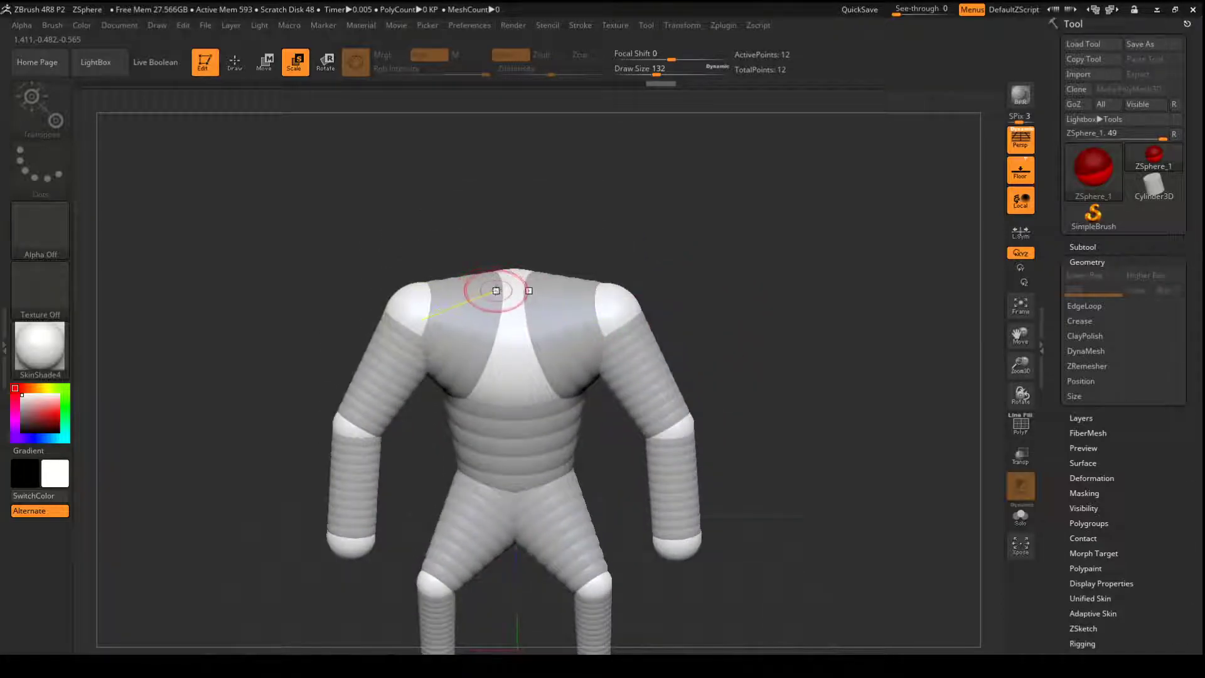
- Add a centred ZSphere on top of the chest and move it up to form the neck
key("q")
left_click_drag(511, 283, 524, 319)
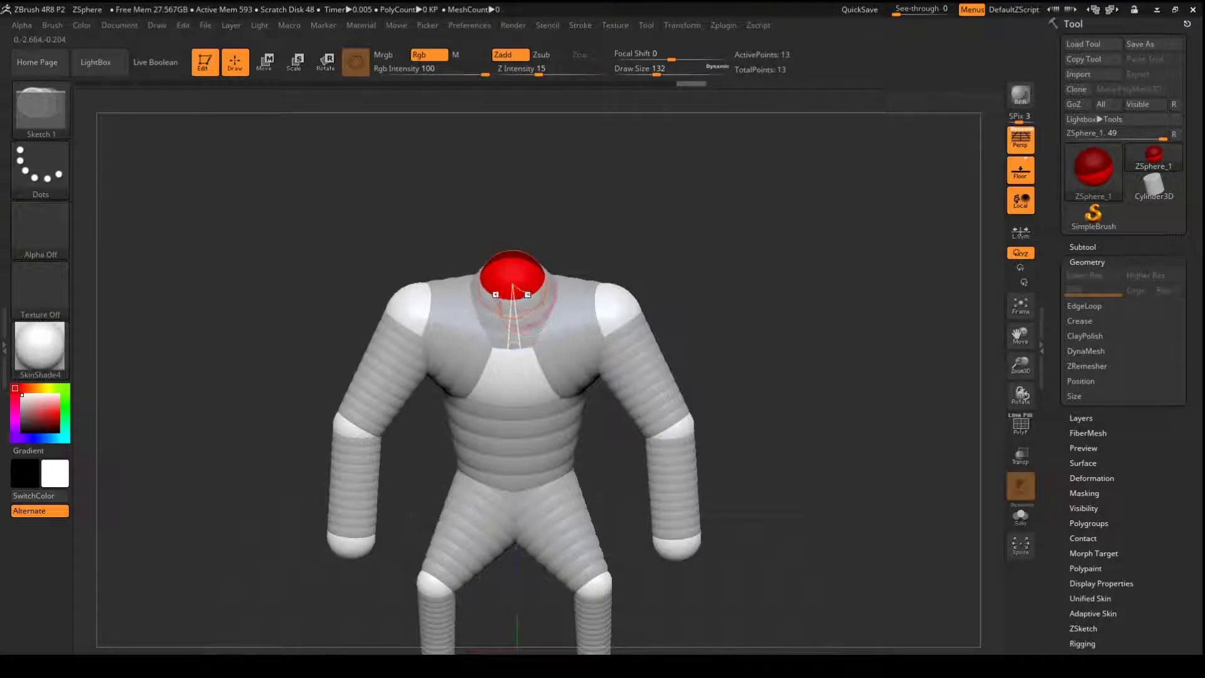
key("w")
mouse_move(520, 266)
left_mouse_down()
mouse_move(520, 232)
mouse_move(548, 249)
mouse_move(522, 227)
mouse_move(551, 190)
left_mouse_up()
- Add a large head ZSphere on top of the neck and move it forward in side view
key("q")
left_click_drag(682, 216, 637, 217)
key("w")
left_click_drag(470, 228, 472, 224)
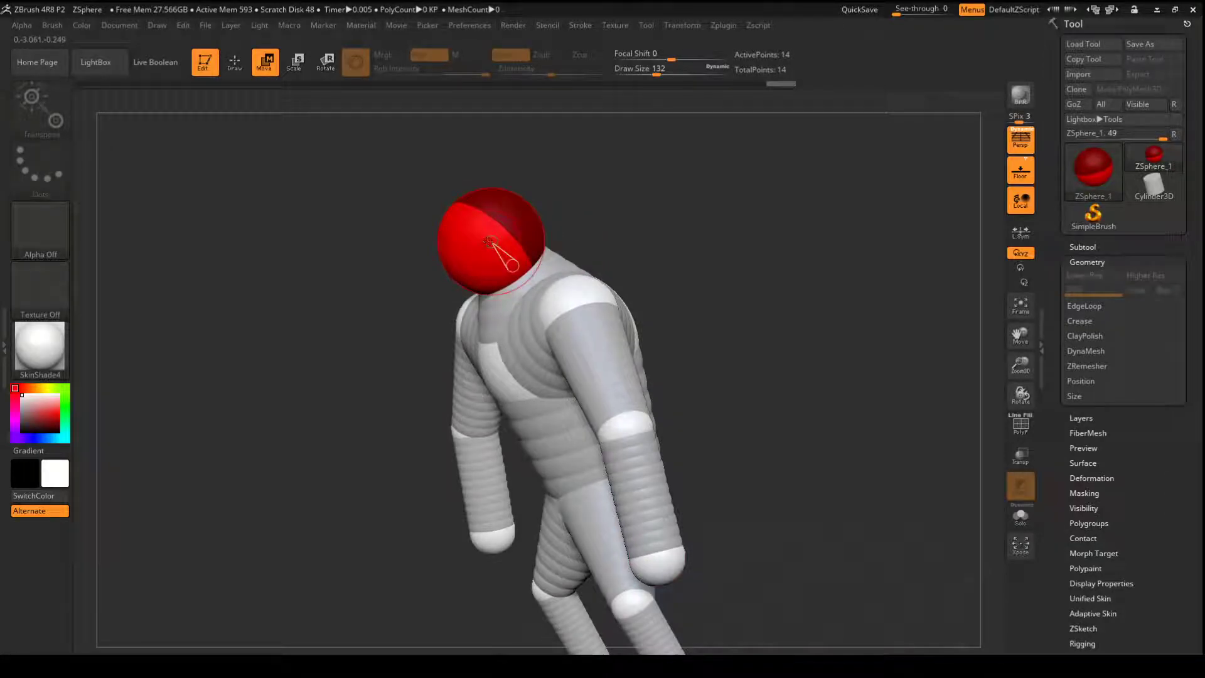
left_click_drag(494, 254, 459, 252)
left_click_drag(640, 217, 762, 220)
mouse_move(688, 271)
left_mouse_down("alt")
mouse_move(659, 242)
mouse_move(590, 279)
mouse_move(685, 281)
mouse_move(667, 278)
mouse_move(663, 309)
left_mouse_up("alt")
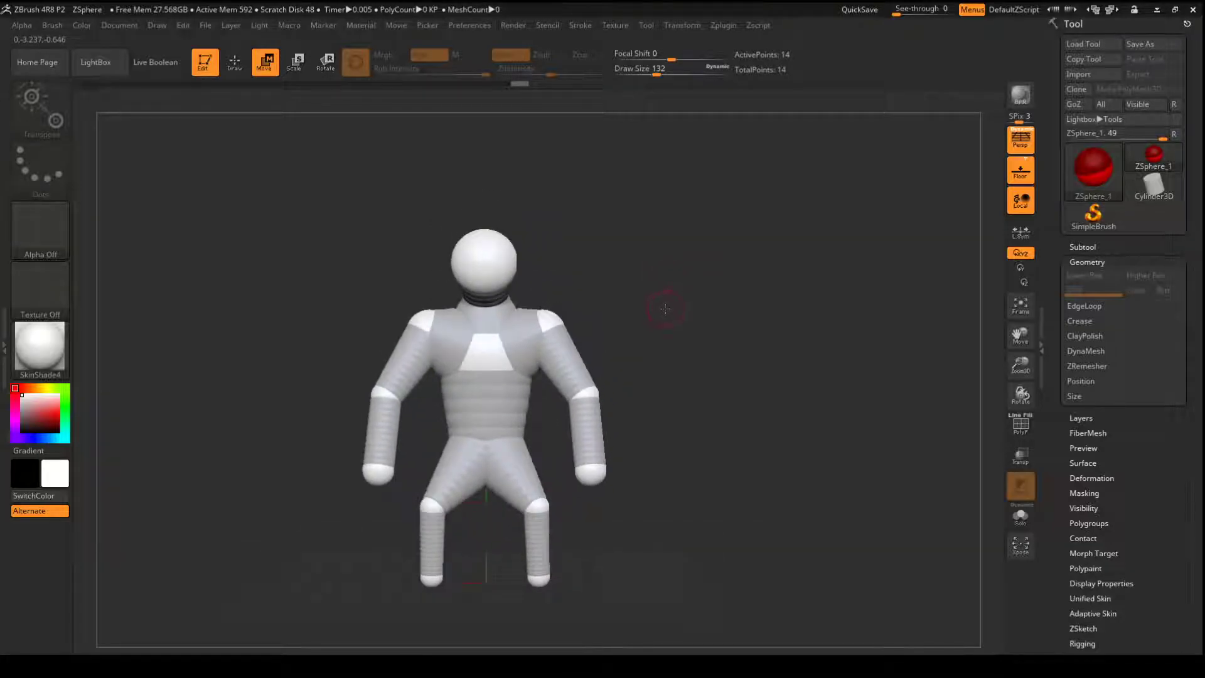
- Preview the figure's adaptive skin and return to the ZSphere display
key("a")
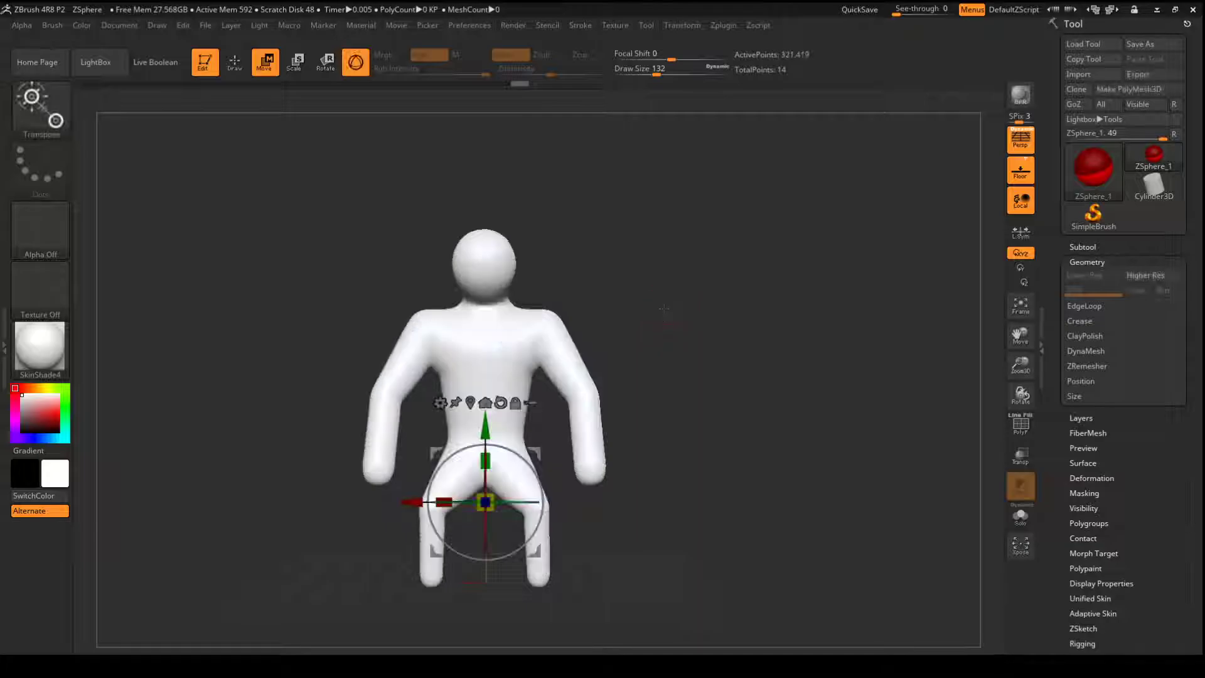
mouse_move(661, 306)
left_mouse_down()
mouse_move(610, 305)
mouse_move(668, 296)
mouse_move(628, 286)
mouse_move(676, 288)
left_mouse_up()
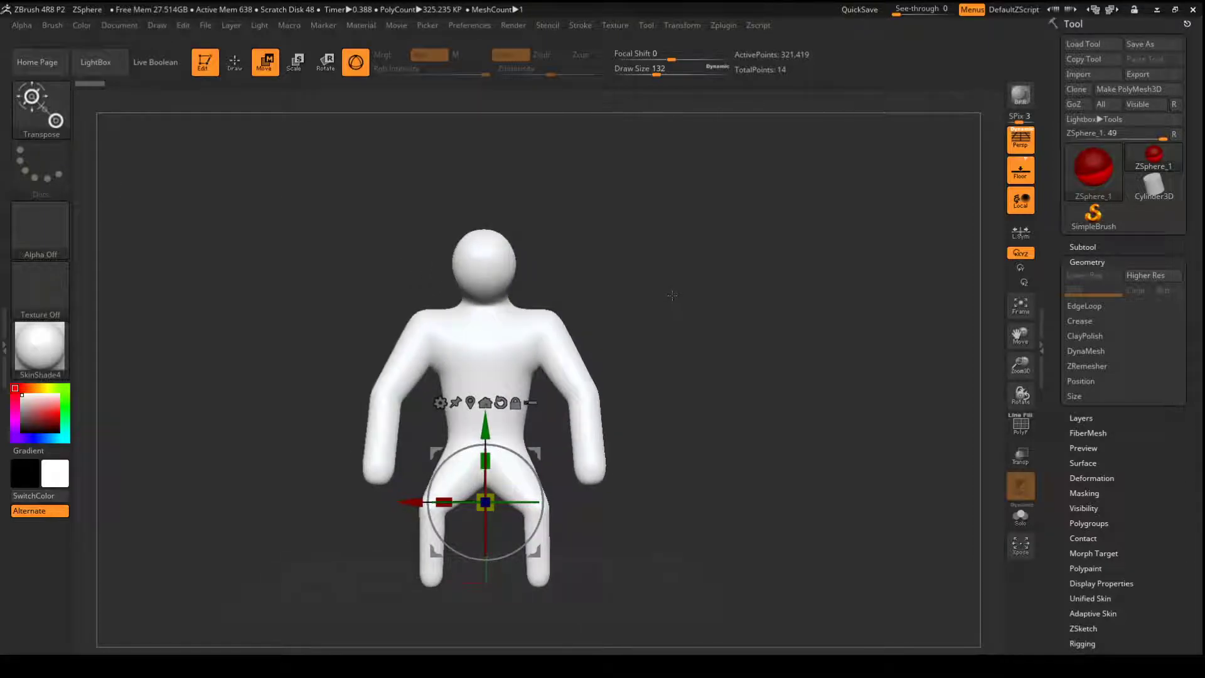
key("q")
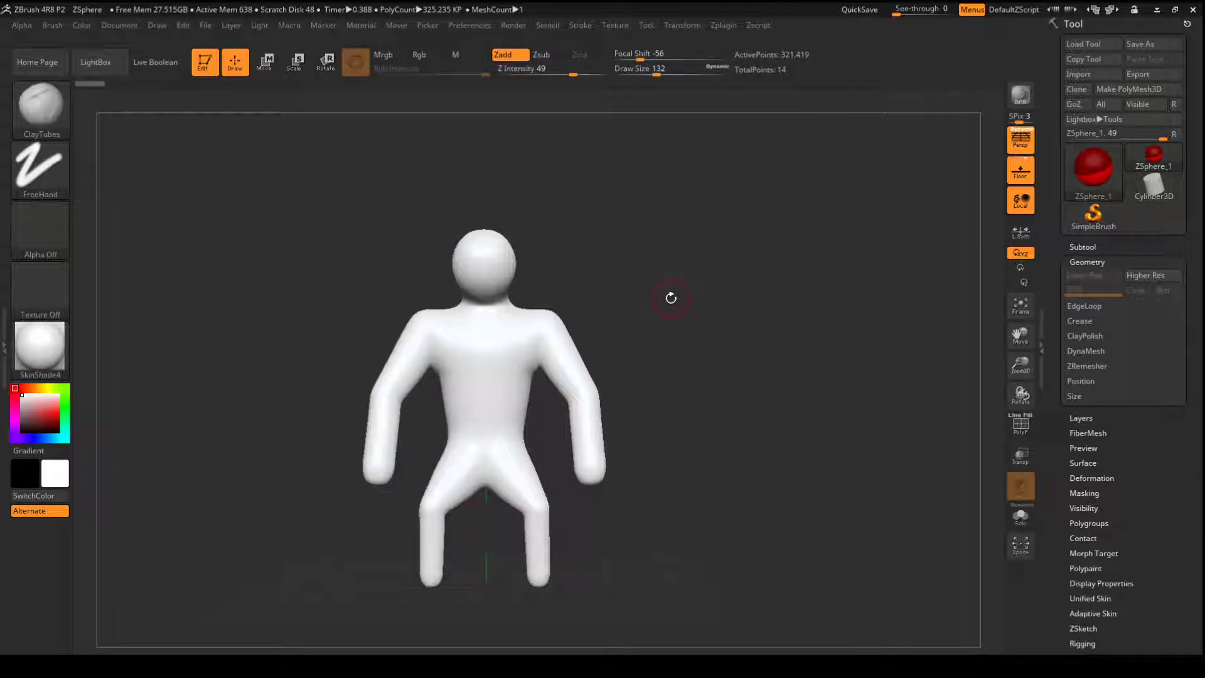
key("a")
left_click_drag(671, 293, 658, 315)
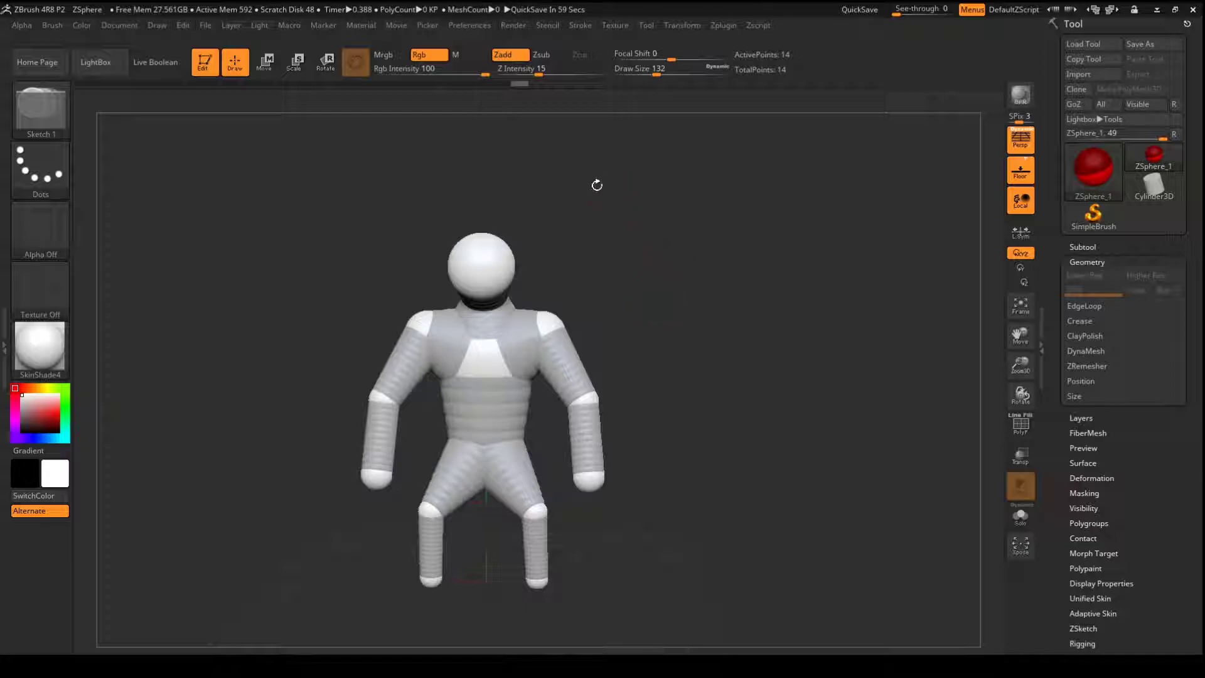
- Move the mirrored shoulder ZSpheres slightly outward and preview the updated adaptive skin
key("w")
mouse_move(554, 321)
left_mouse_down()
mouse_move(557, 333)
mouse_move(565, 322)
left_mouse_up()
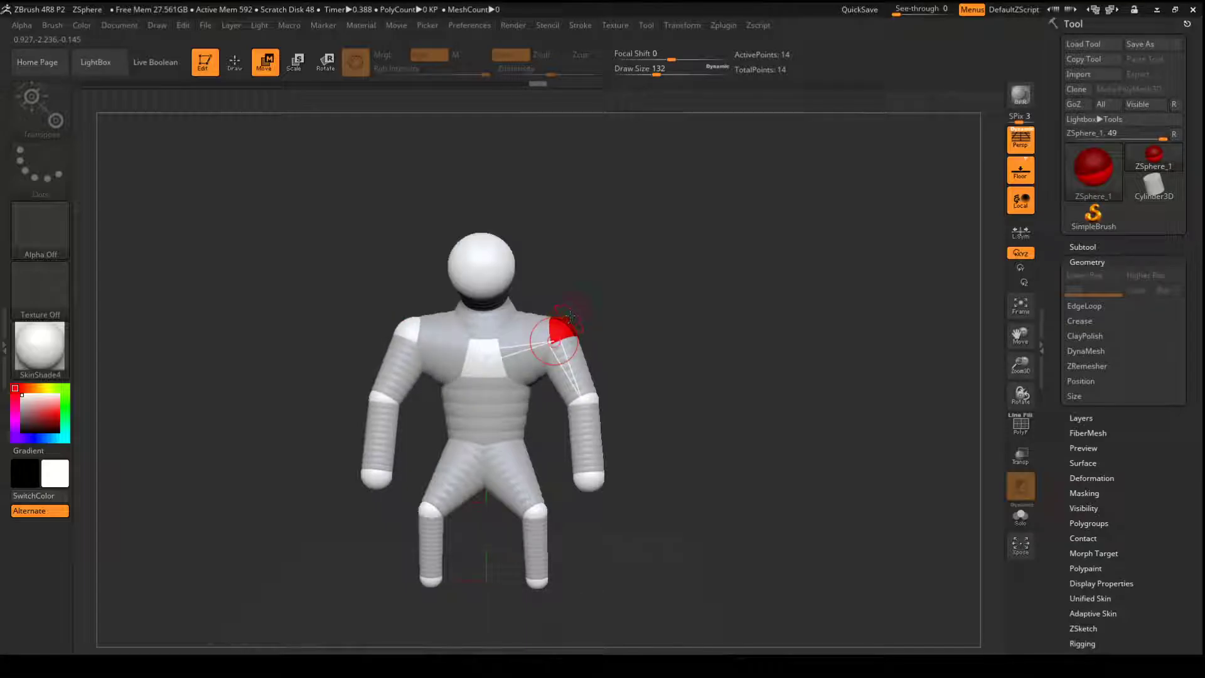
key("a")
mouse_move(643, 280)
left_mouse_down()
mouse_move(621, 283)
mouse_move(631, 278)
left_mouse_up()
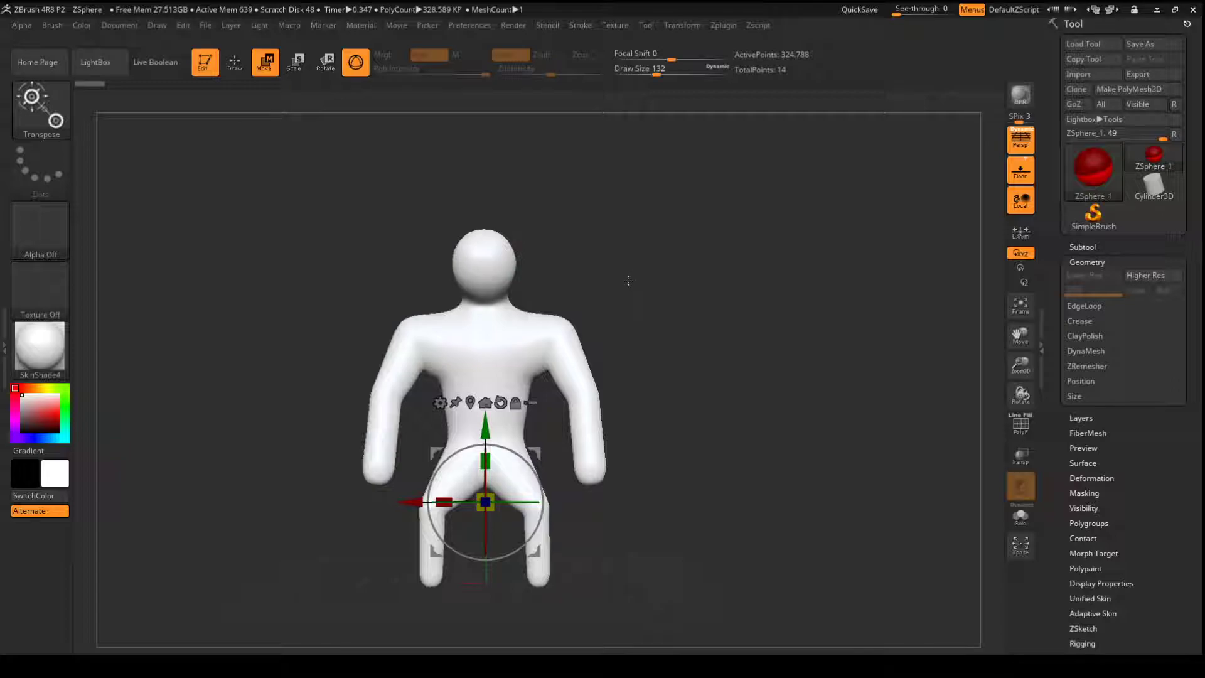
- Build up mirrored pectoral muscles on the preview mesh with the ClayBuildup brush and smooth them
key("q")
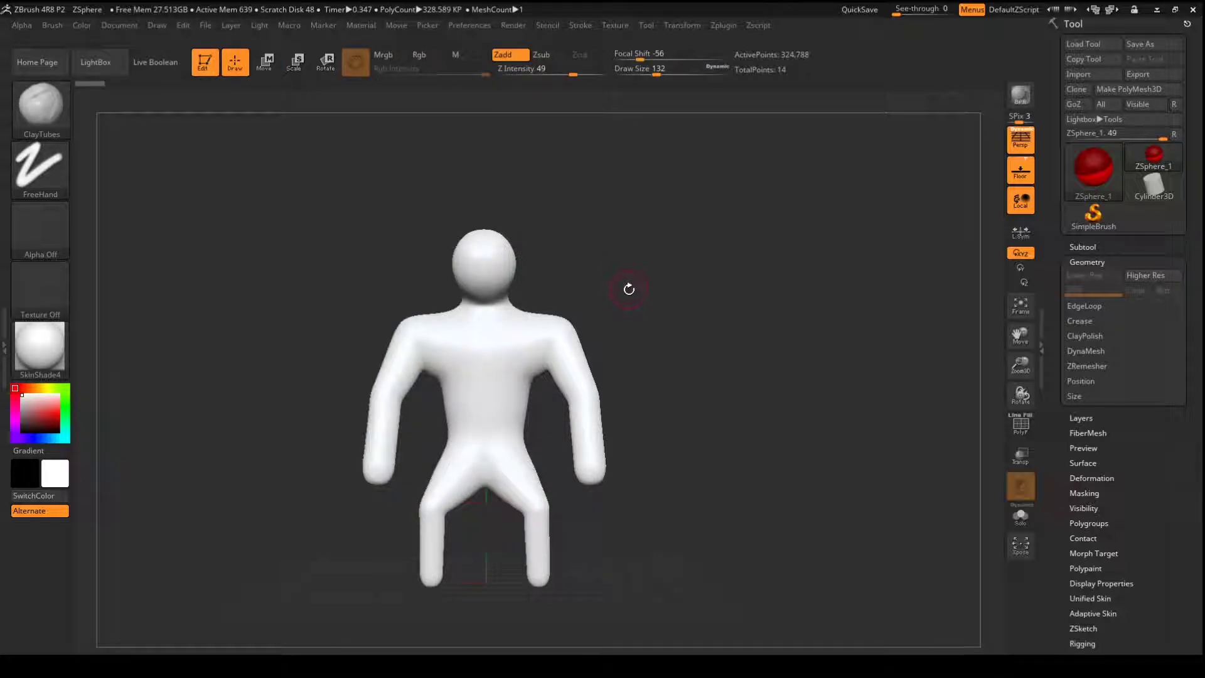
key("b")
key("c")
key("b")
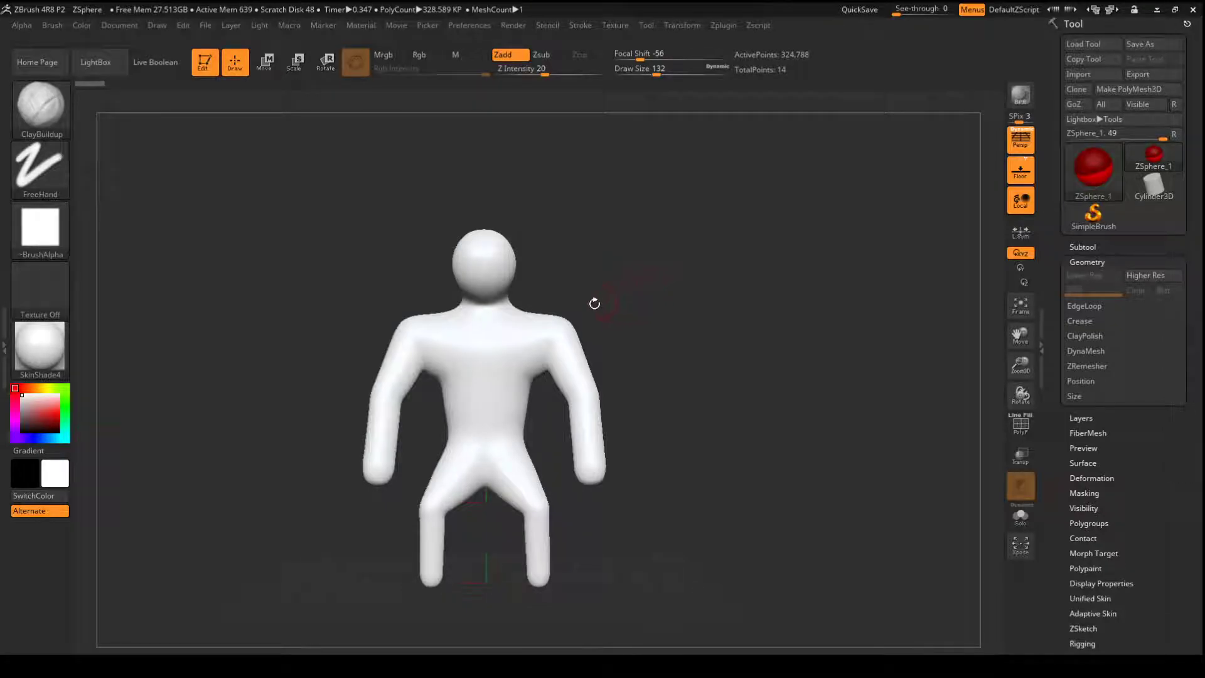
left_click_drag(637, 265, 621, 295, "alt")
mouse_move(501, 272)
left_mouse_down()
mouse_move(508, 282)
mouse_move(517, 269)
mouse_move(534, 303)
mouse_move(554, 269)
mouse_move(499, 273)
mouse_move(531, 285)
left_mouse_up()
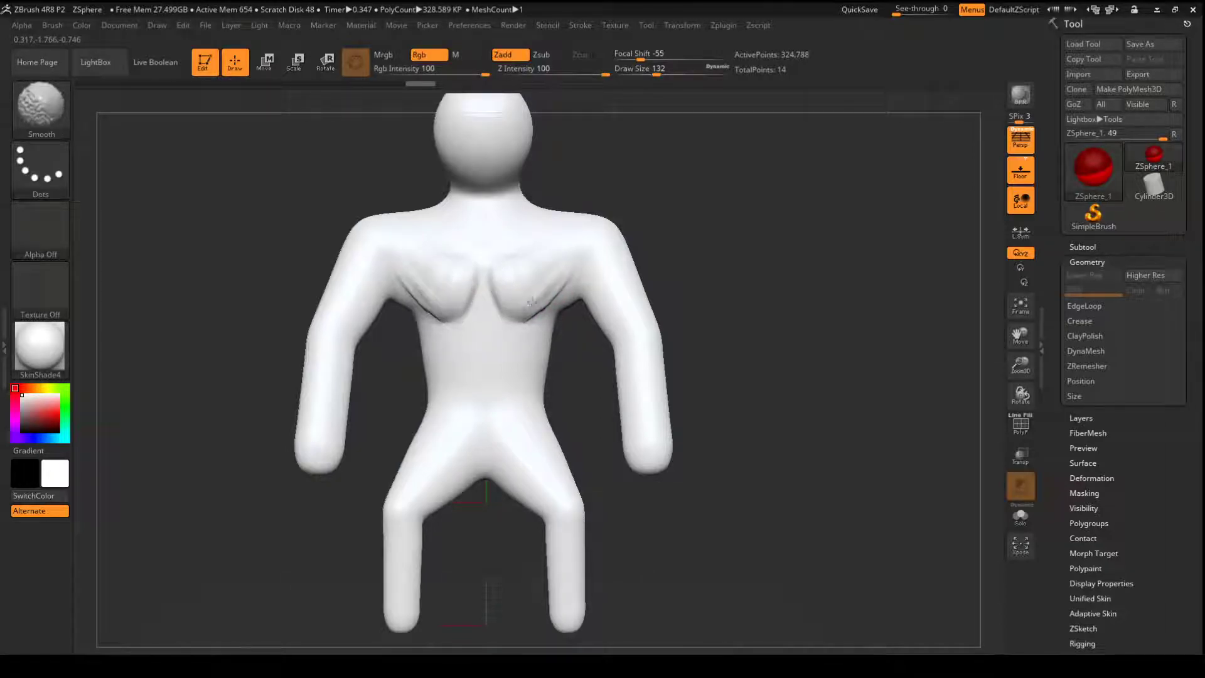
left_click_drag(549, 276, 554, 288, "shift")
mouse_move(725, 229)
left_mouse_down()
mouse_move(630, 251)
mouse_move(708, 226)
left_mouse_up()
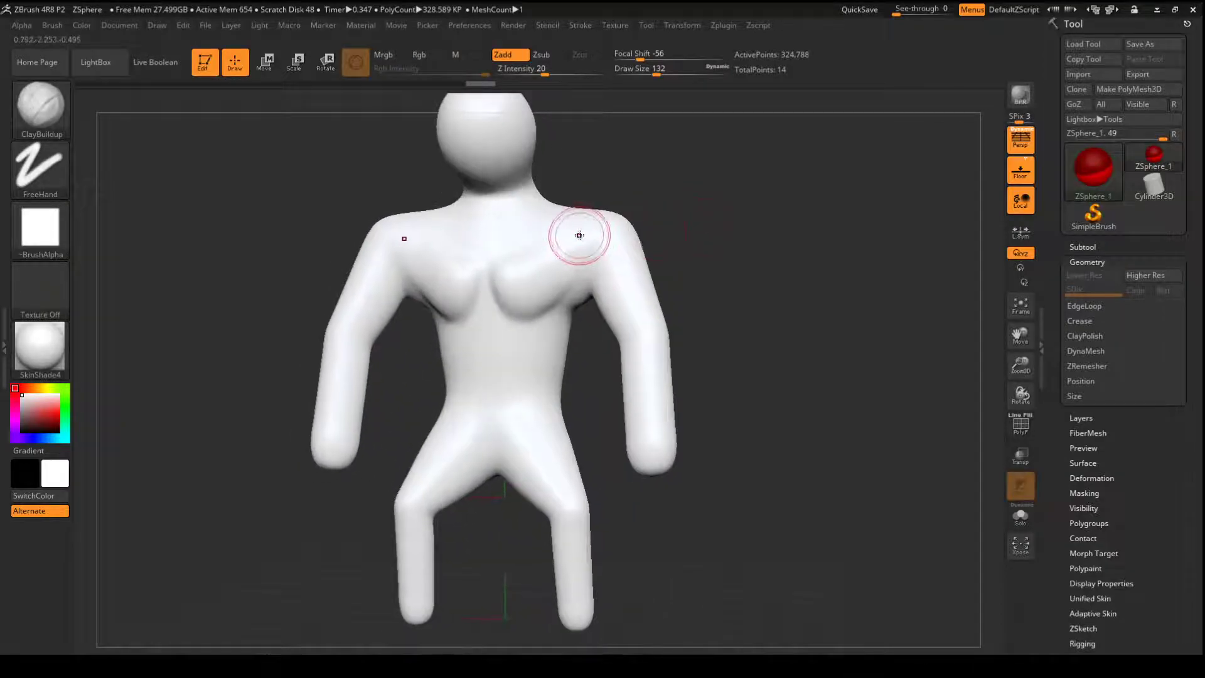
- Flatten the mirrored pectoral forms with the hPolish brush
key("b")
key("h")
key("p")
mouse_move(530, 280)
left_mouse_down()
mouse_move(504, 267)
mouse_move(505, 279)
mouse_move(554, 293)
mouse_move(529, 310)
mouse_move(536, 266)
mouse_move(569, 272)
left_mouse_up()
mouse_move(682, 195)
left_mouse_down()
mouse_move(702, 188)
mouse_move(692, 192)
left_mouse_up()
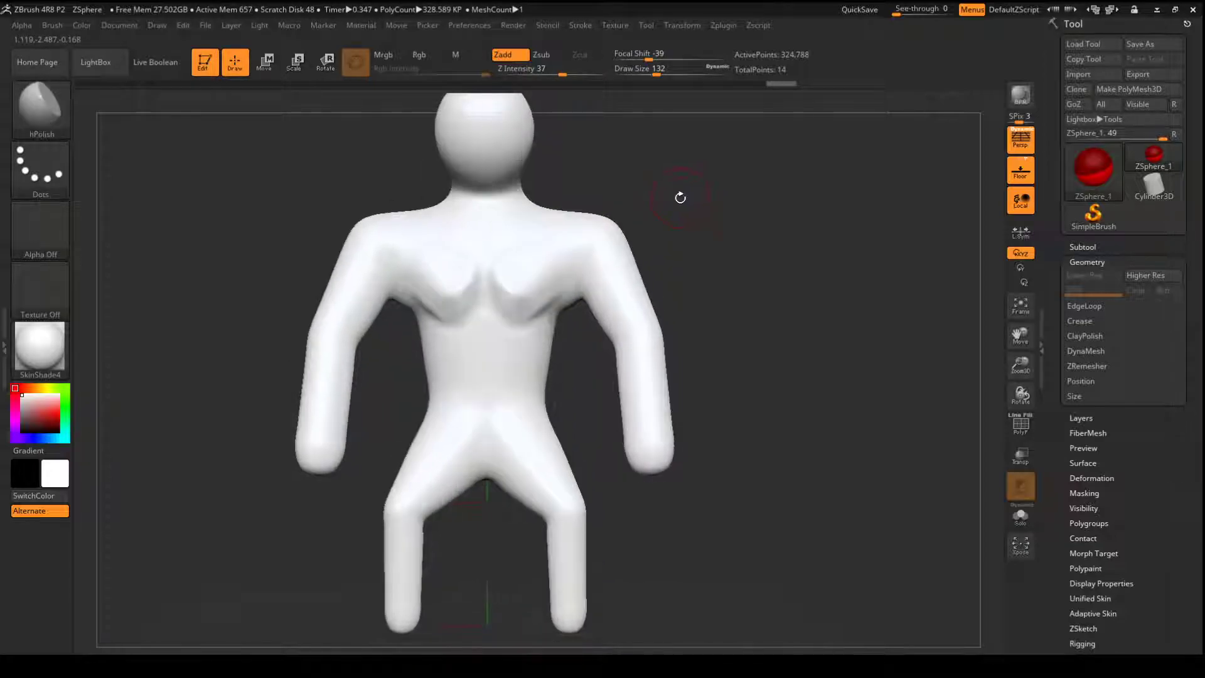
- Store the modified preview mesh as a new PolyMesh3D and switch to the Skin_ZSphere_1 tool
key("a")
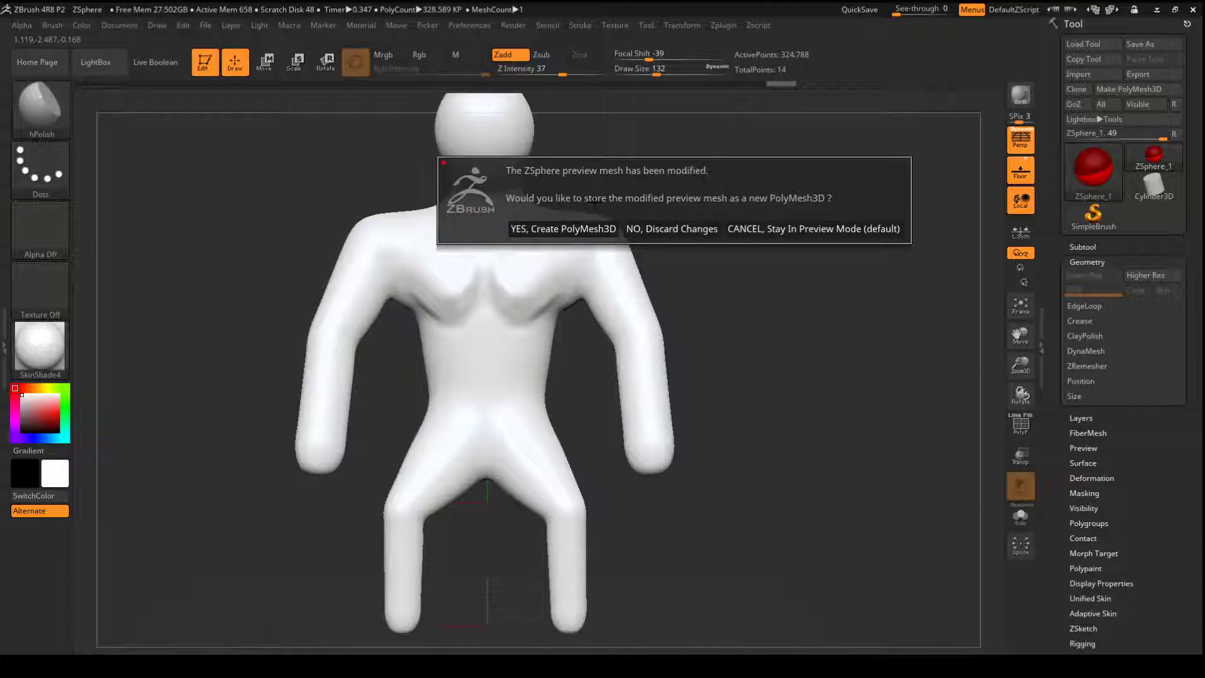
left_click(566, 227)
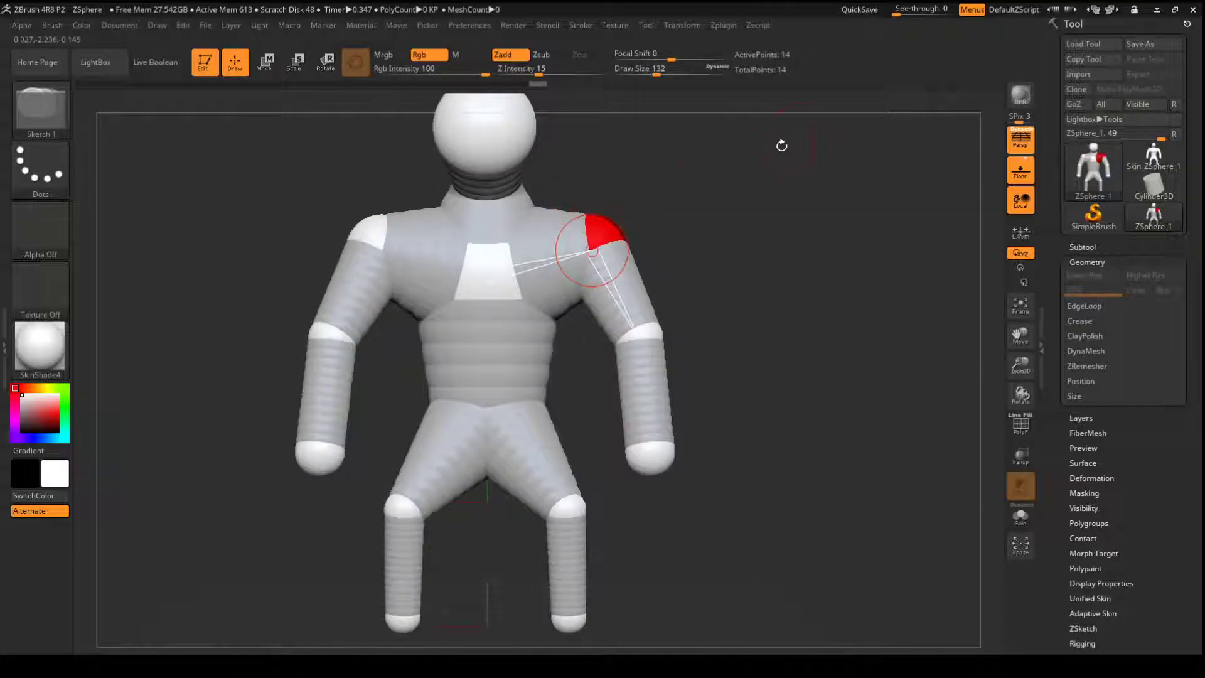
left_click_drag(711, 234, 769, 206)
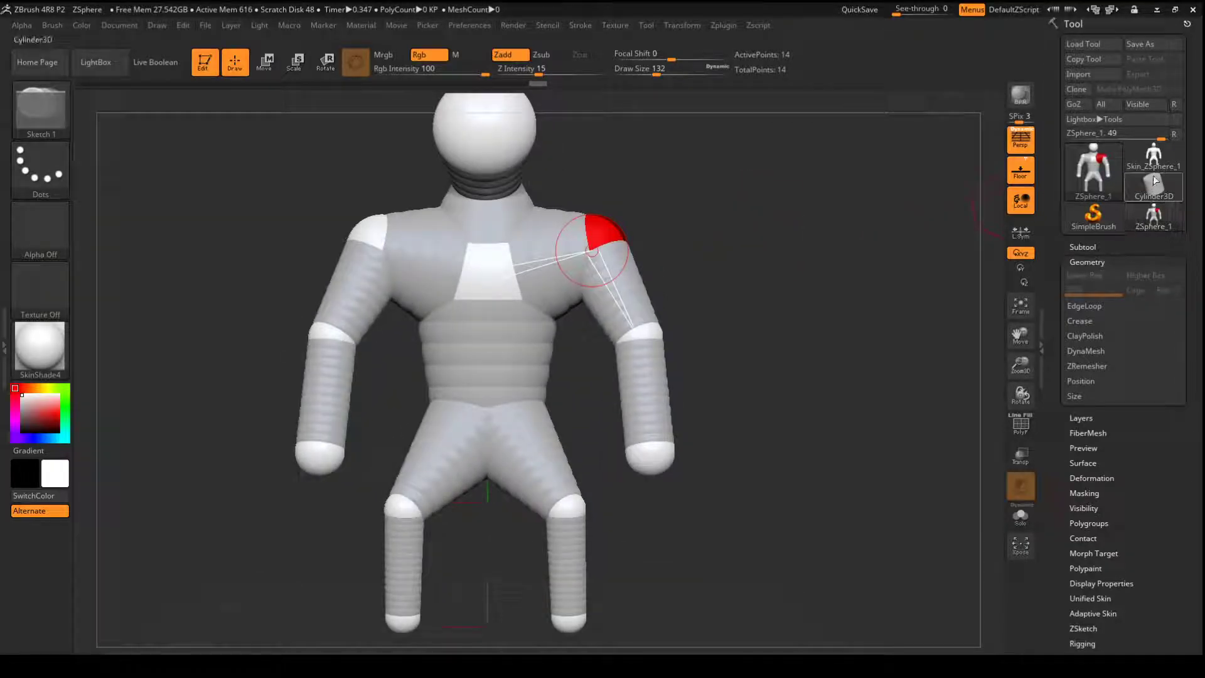
left_click(1152, 155)
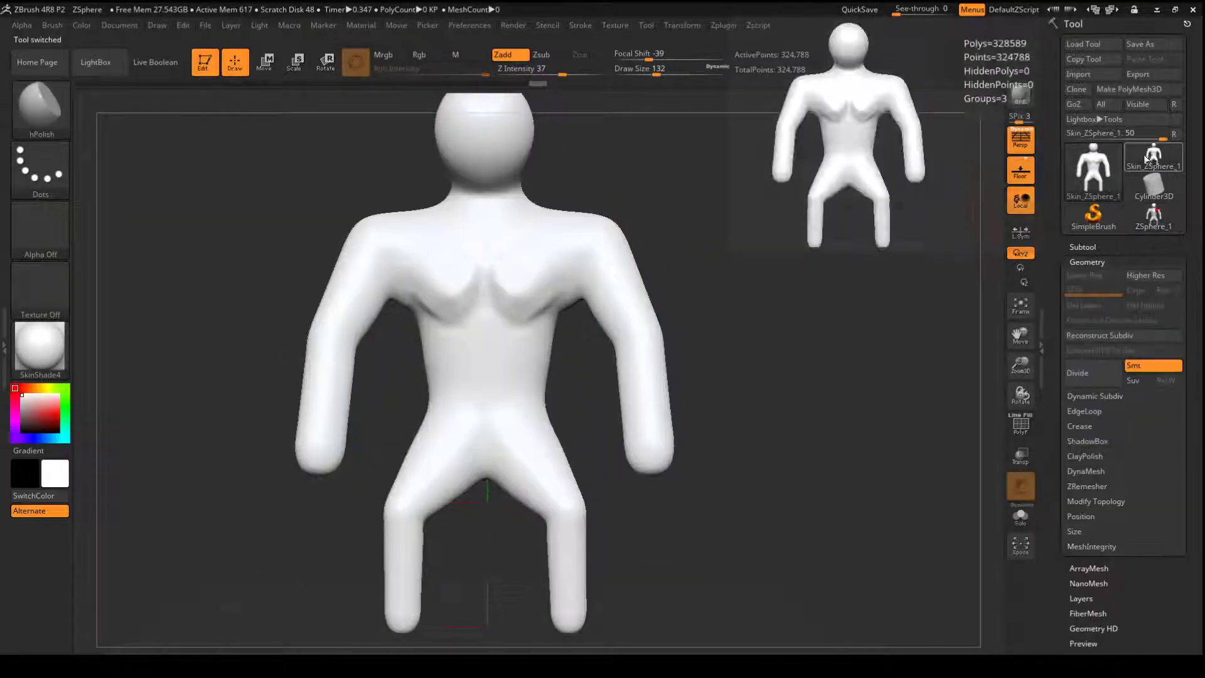
left_click_drag(791, 310, 820, 303)
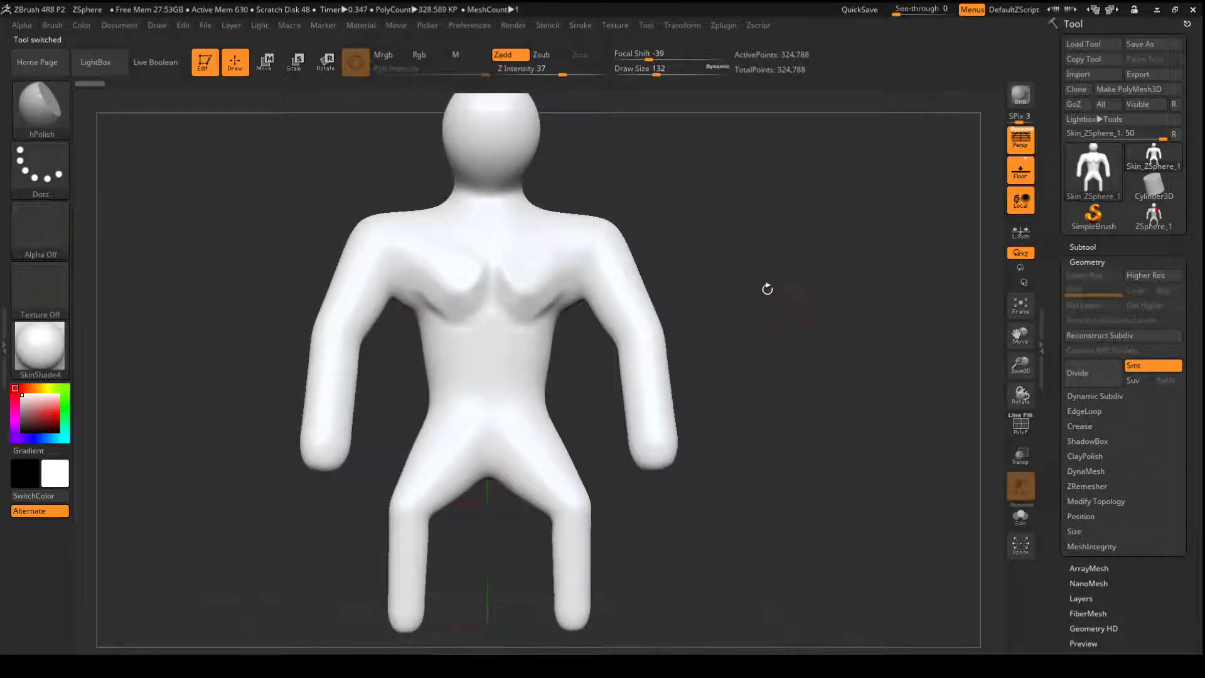
- Reshape the head with the Move brush at draw size 167, pulling the lower face down into a chin
mouse_move(722, 236)
left_mouse_down()
mouse_move(722, 367)
mouse_move(699, 286)
mouse_move(637, 213)
left_mouse_up()
key("shift")
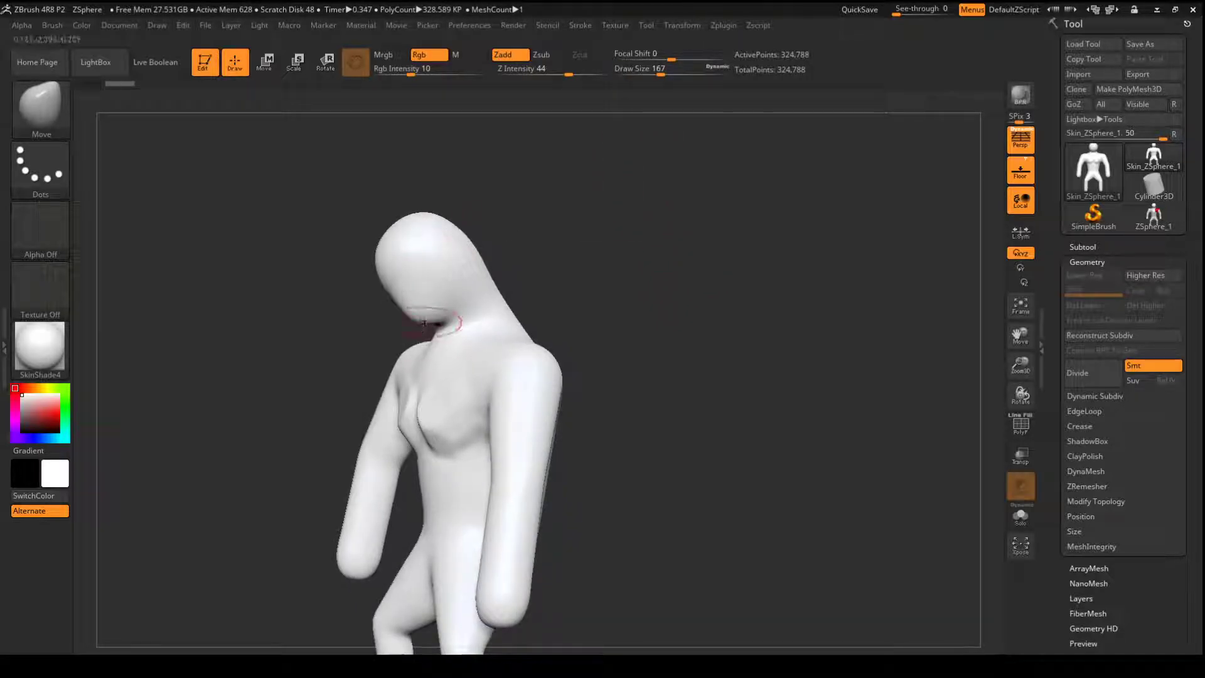
mouse_move(558, 221)
left_mouse_down()
mouse_move(593, 228)
mouse_move(570, 236)
mouse_move(579, 232)
left_mouse_up()
left_click_drag(526, 274, 500, 271)
left_click_drag(418, 310, 412, 355)
left_click_drag(600, 229, 620, 230, "shift")
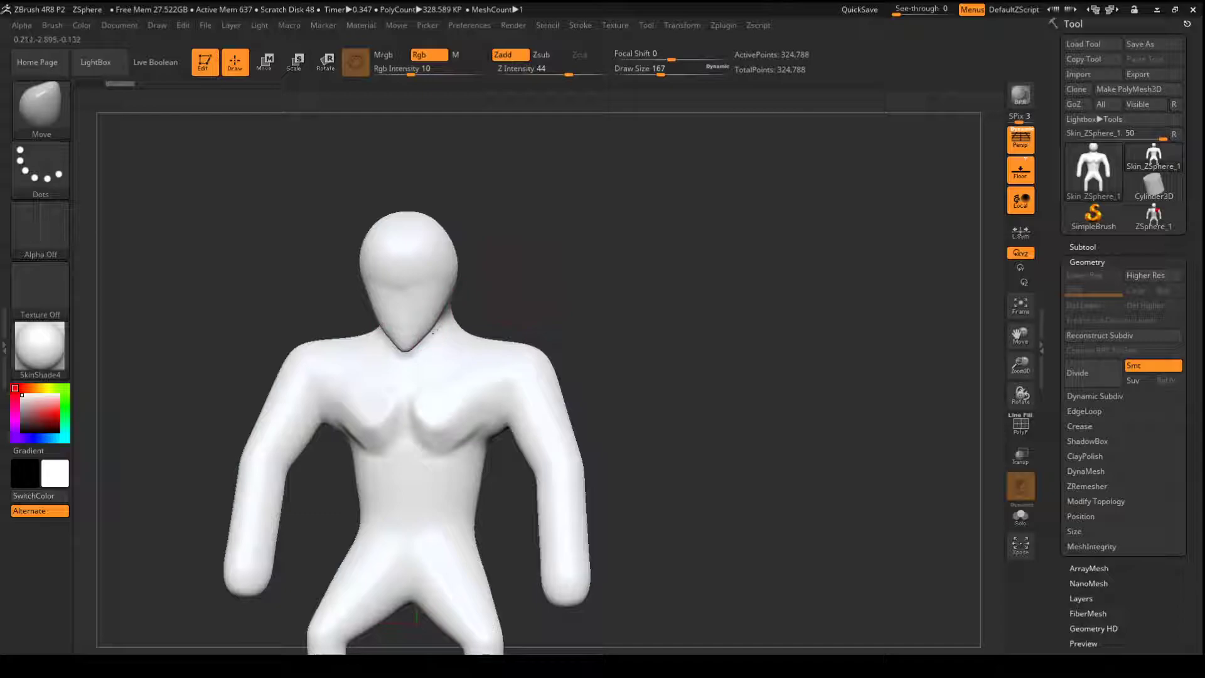
- Widen the jaw with the Move brush and smooth the face and neck area
key("shift")
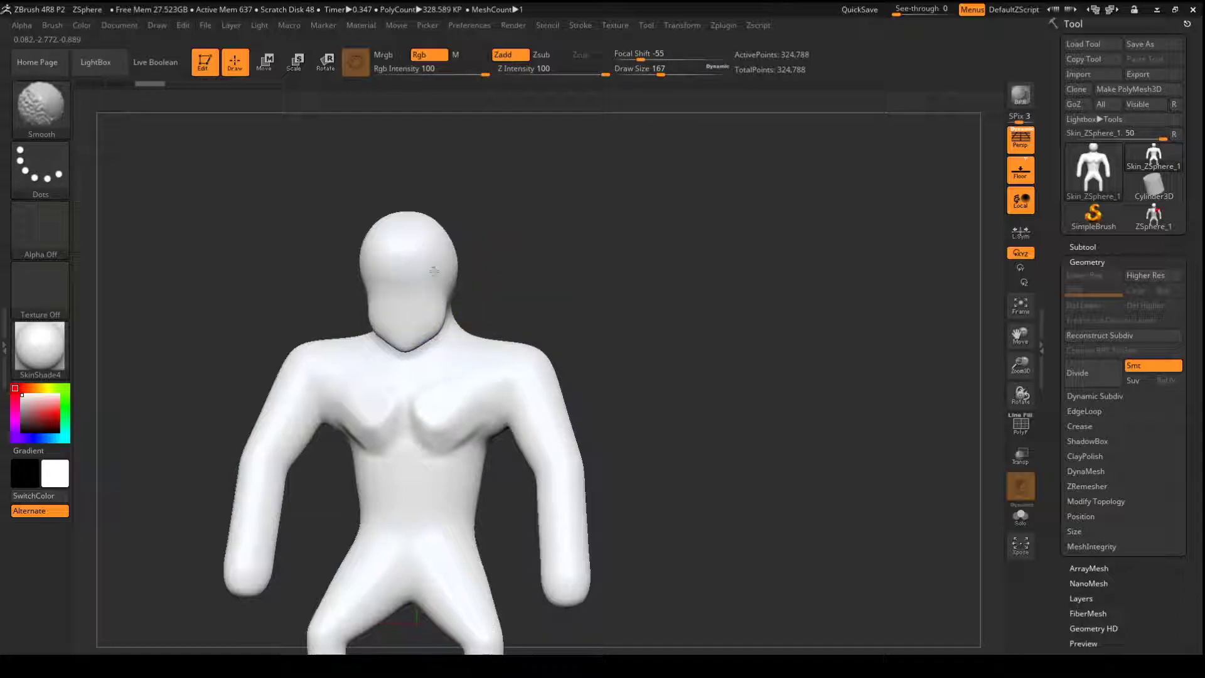
left_click_drag(544, 245, 490, 264)
left_click_drag(411, 294, 404, 294)
left_click_drag(310, 338, 363, 352)
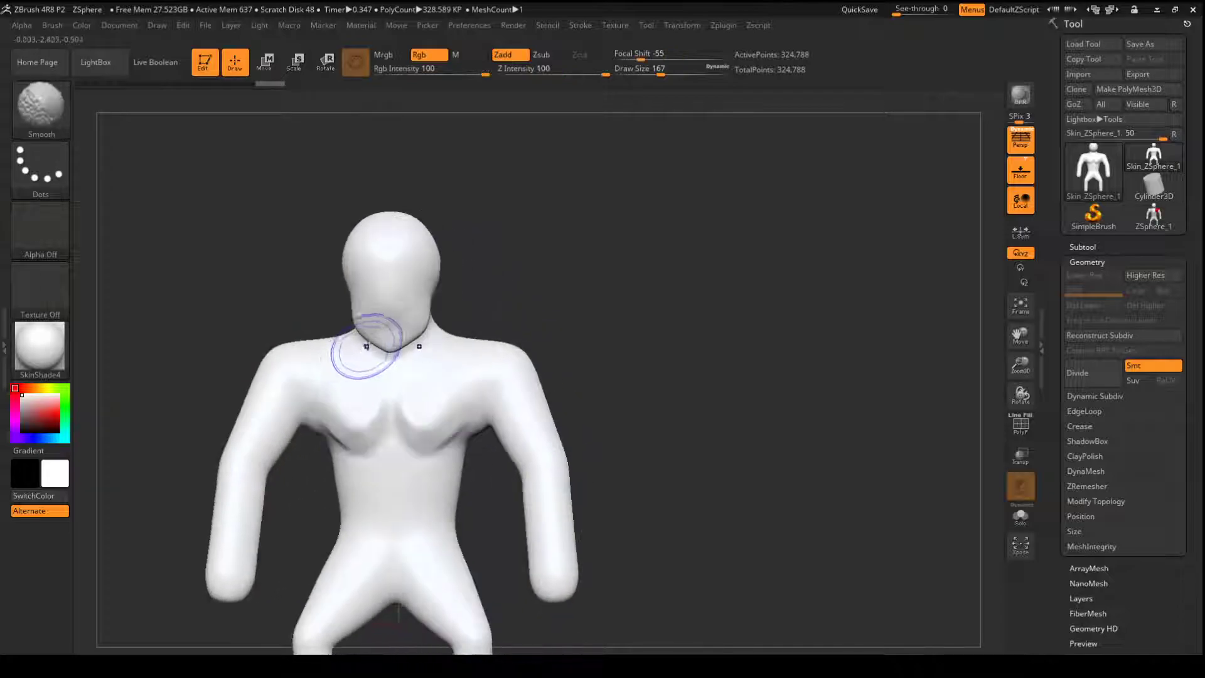
left_click_drag(495, 256, 493, 292, "alt")
key("shift")
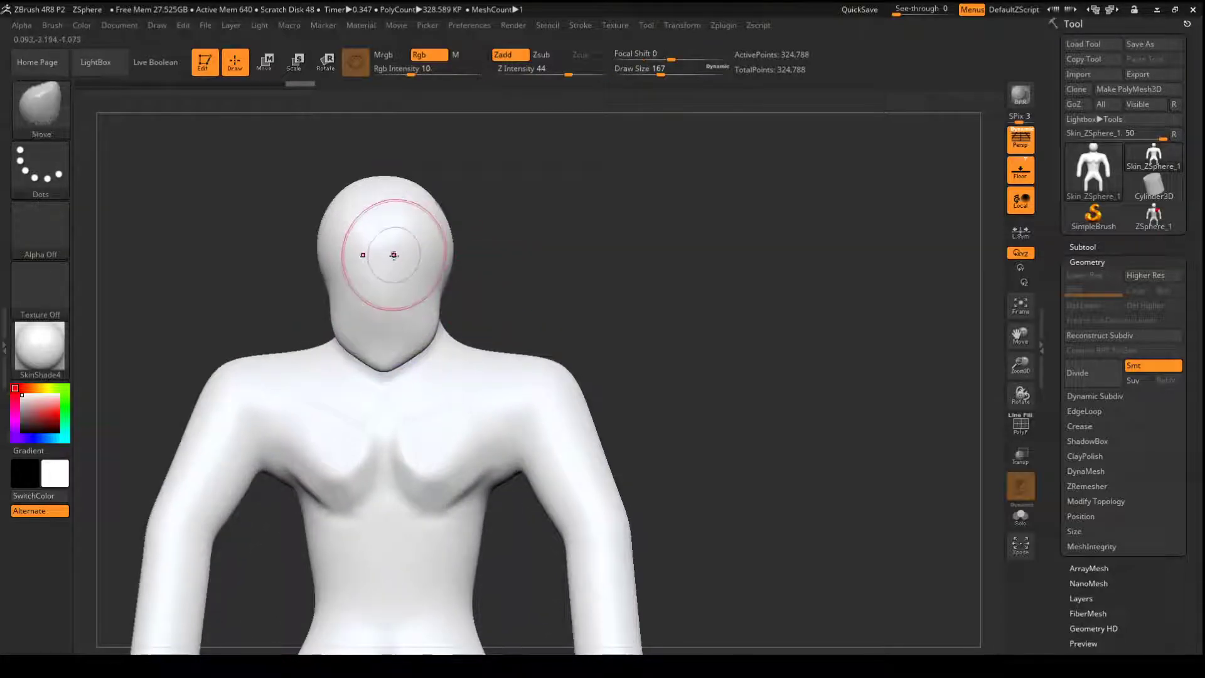
- Try a ClayTubes stroke on the face and undo it
key("b")
key("c")
key("t")
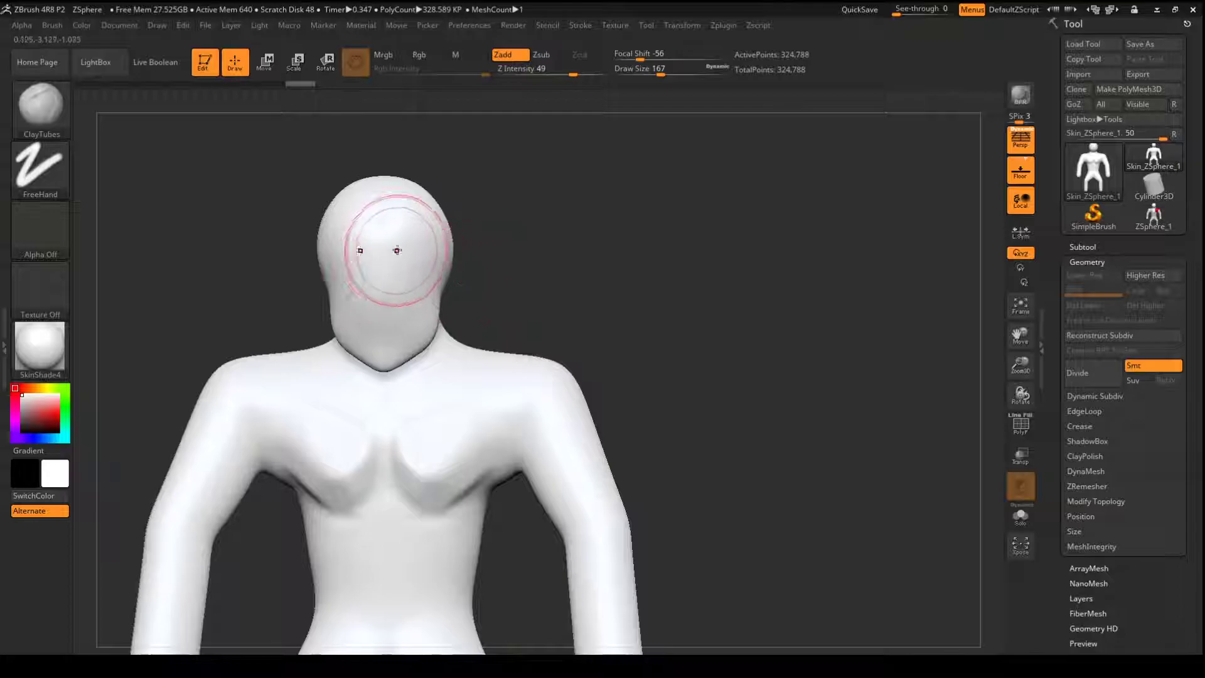
mouse_move(418, 254)
left_mouse_down("alt")
mouse_move(406, 263)
mouse_move(415, 260)
left_mouse_up("alt")
key("ctrl+z")
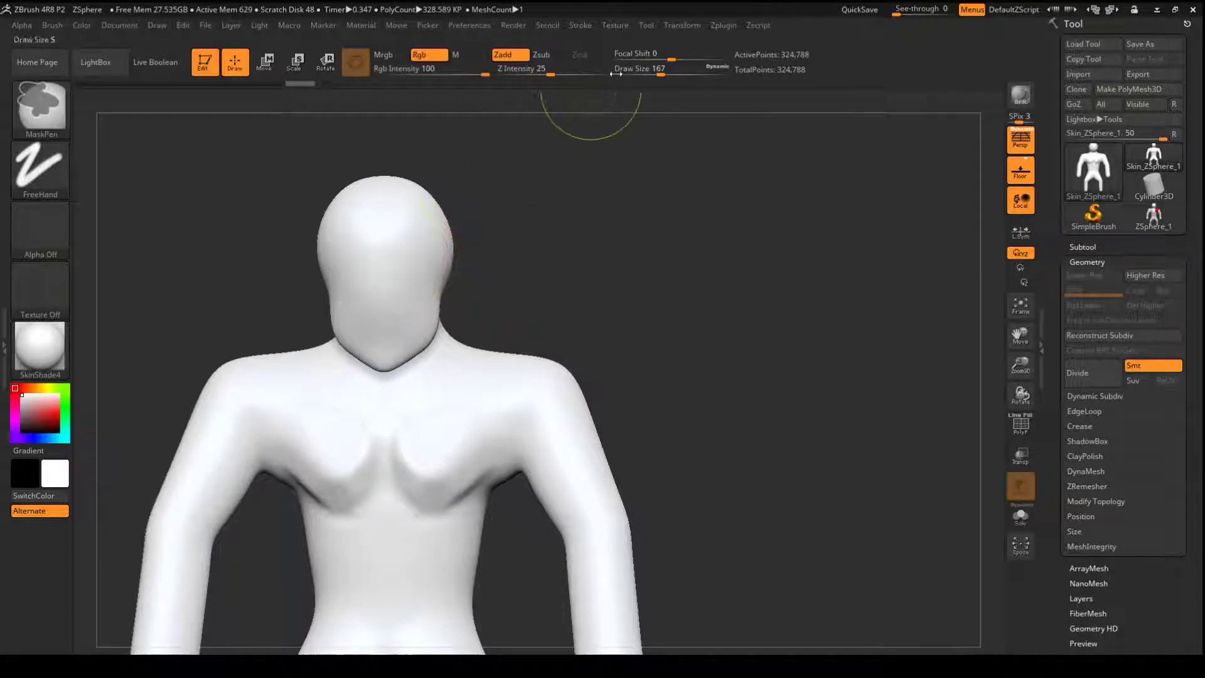
- Set the draw size to 56 and sculpt the eye sockets and nose on the face, using the ClayBuildup brush
left_click(641, 73)
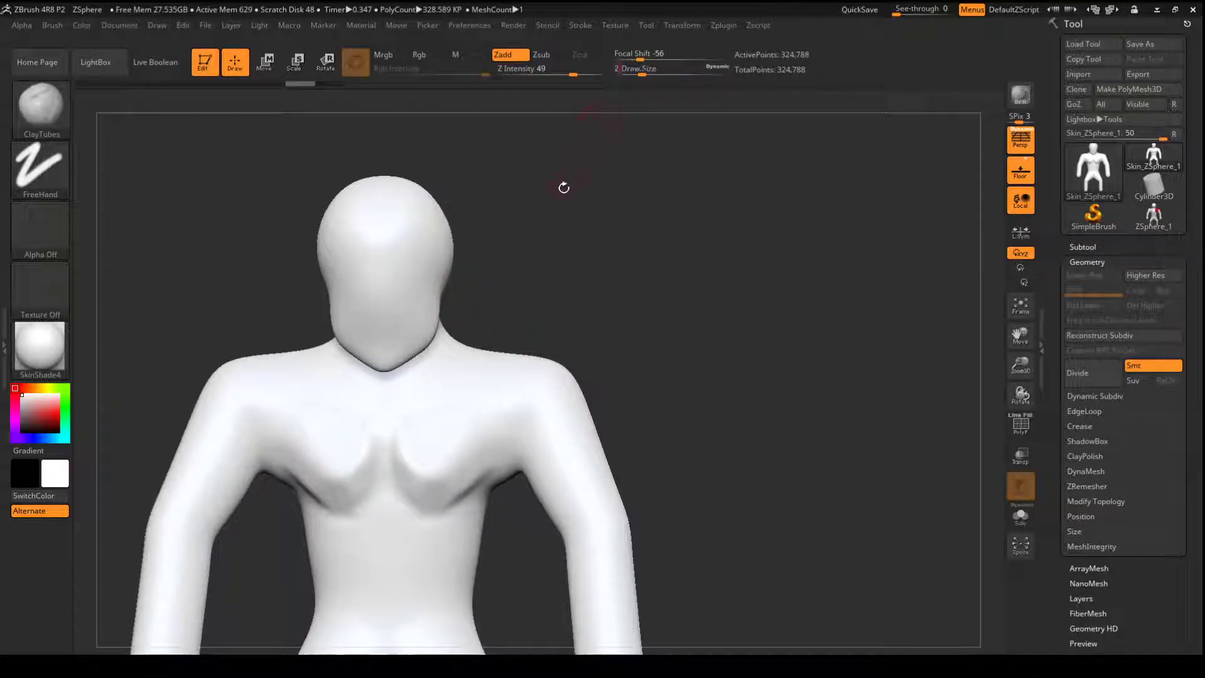
mouse_move(530, 233)
left_mouse_down("alt")
mouse_move(544, 273)
mouse_move(606, 246)
left_mouse_up("alt")
mouse_move(505, 215)
left_mouse_down("alt")
mouse_move(477, 243)
mouse_move(473, 227)
mouse_move(498, 224)
mouse_move(489, 238)
mouse_move(459, 221)
mouse_move(442, 267)
mouse_move(444, 254)
mouse_move(445, 275)
mouse_move(446, 259)
mouse_move(464, 276)
mouse_move(503, 258)
mouse_move(507, 280)
mouse_move(510, 269)
left_mouse_up("alt")
key("b")
key("c")
key("b")
left_click_drag(656, 247, 590, 253)
mouse_move(527, 309)
left_mouse_down()
mouse_move(546, 284)
mouse_move(519, 337)
mouse_move(555, 312)
left_mouse_up()
left_click_drag(721, 220, 639, 222)
left_click_drag(507, 215, 476, 214, "shift")
left_click_drag(460, 277, 446, 281, "shift")
left_click_drag(377, 308, 370, 444)
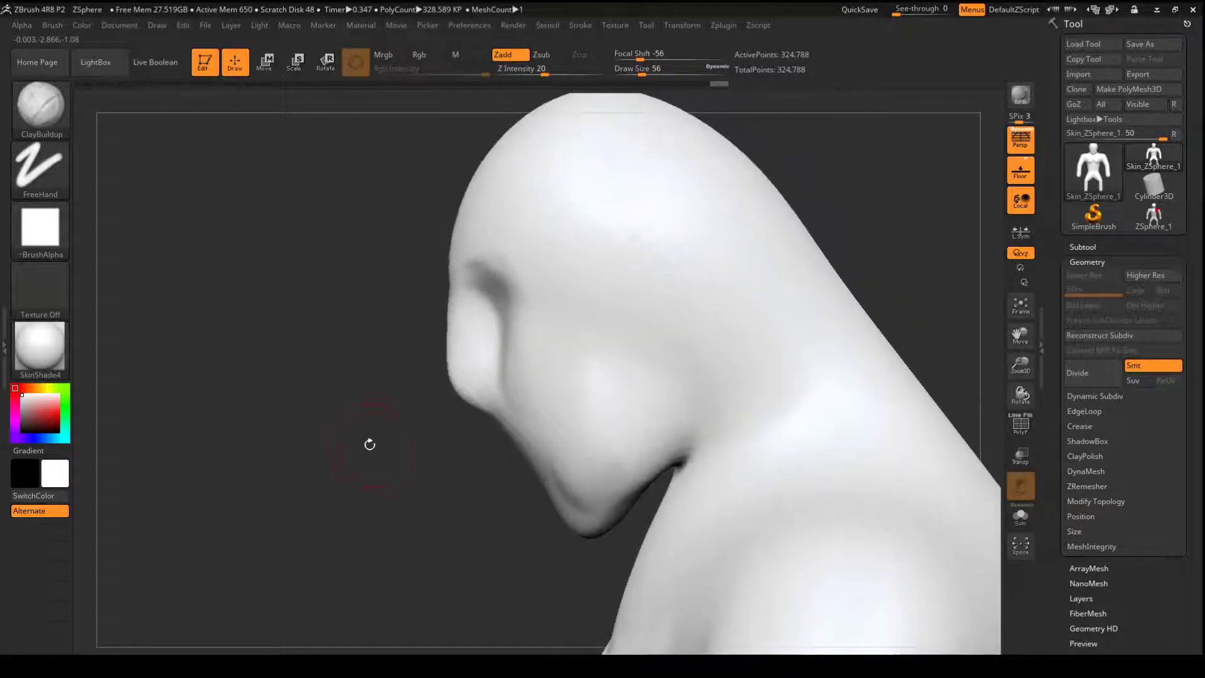
- Paint an oval mask on the side of the head at the ear area and invert it
mouse_move(600, 314)
left_mouse_down("ctrl")
mouse_move(605, 288)
mouse_move(599, 303)
left_mouse_up("ctrl")
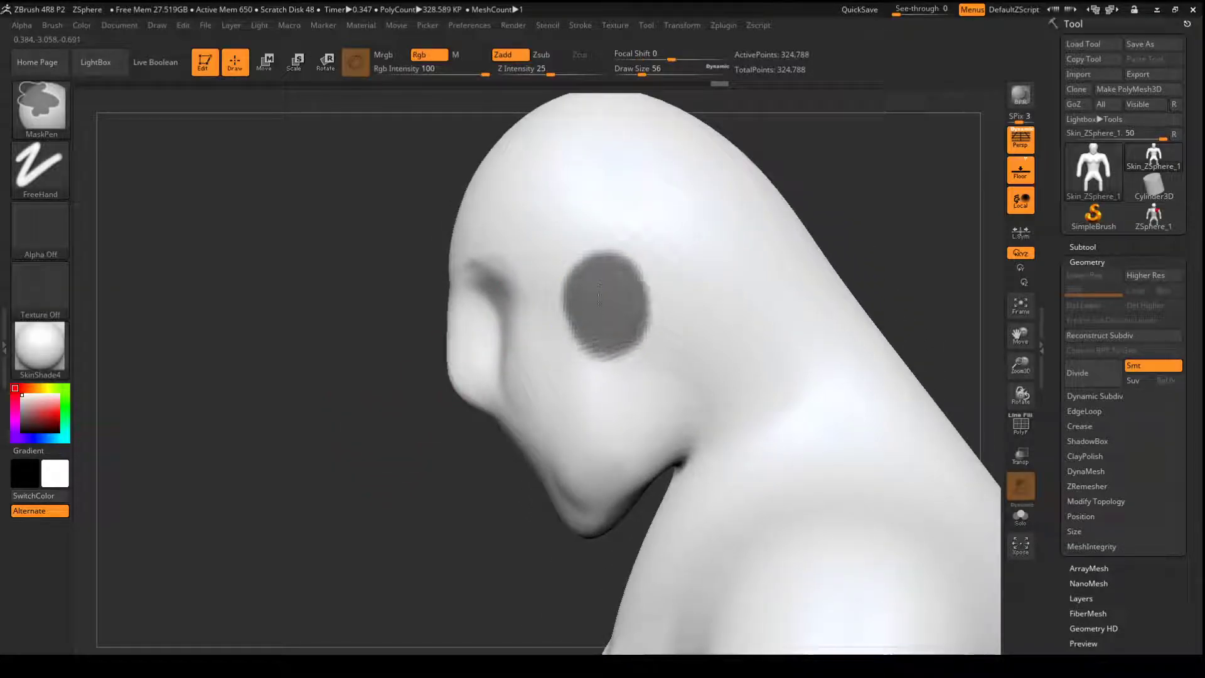
left_click(416, 496, "ctrl")
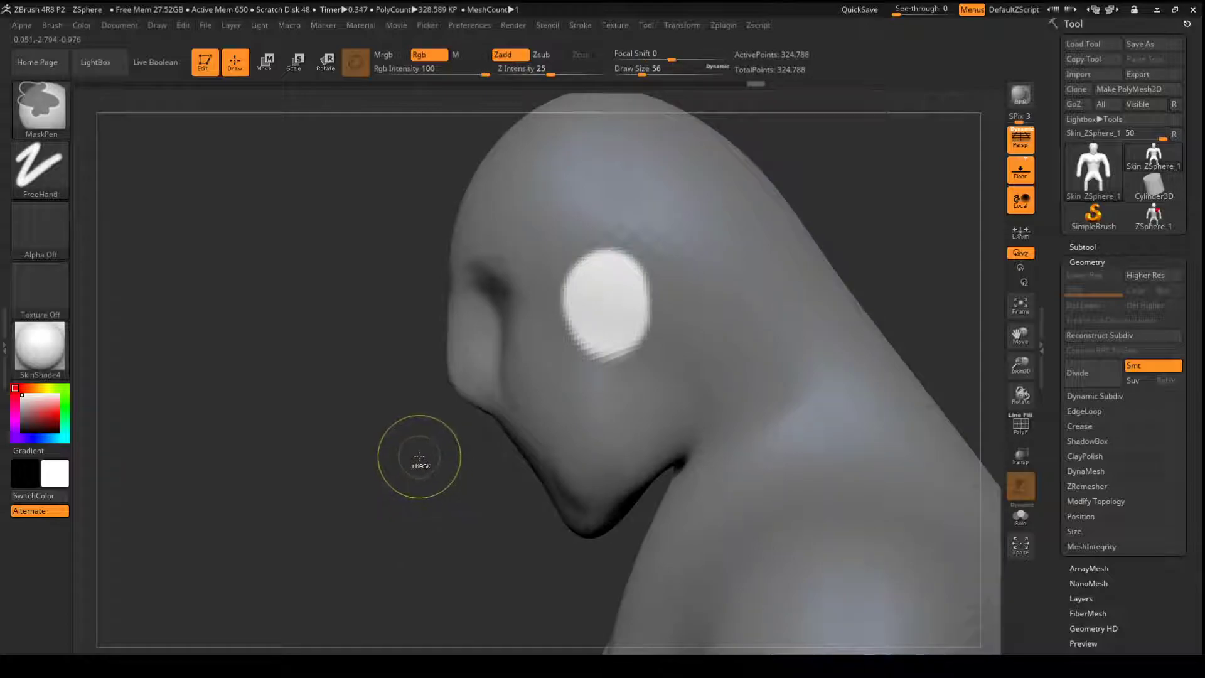
mouse_move(393, 498)
left_mouse_down()
mouse_move(352, 500)
mouse_move(368, 507)
left_mouse_up()
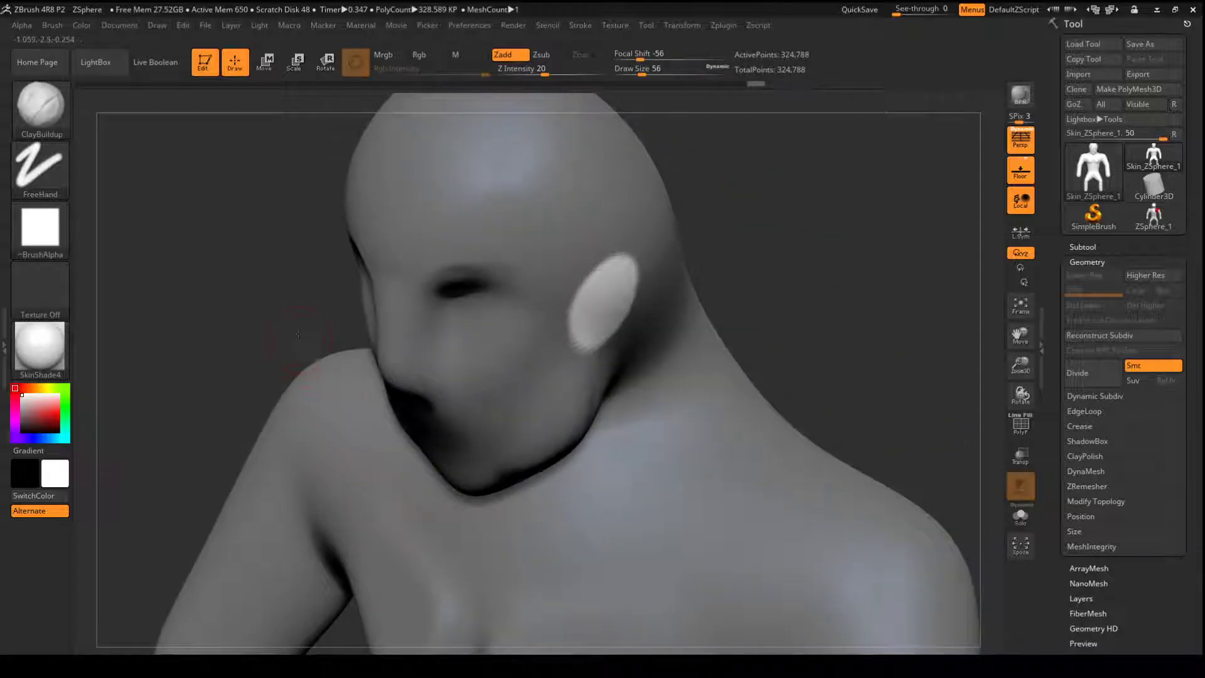
- Clear the inverted mask from the figure
left_click_drag(298, 337, 301, 349, "shift")
mouse_move(721, 242)
left_mouse_down("ctrl")
mouse_move(717, 327)
mouse_move(678, 242)
left_mouse_up("ctrl")
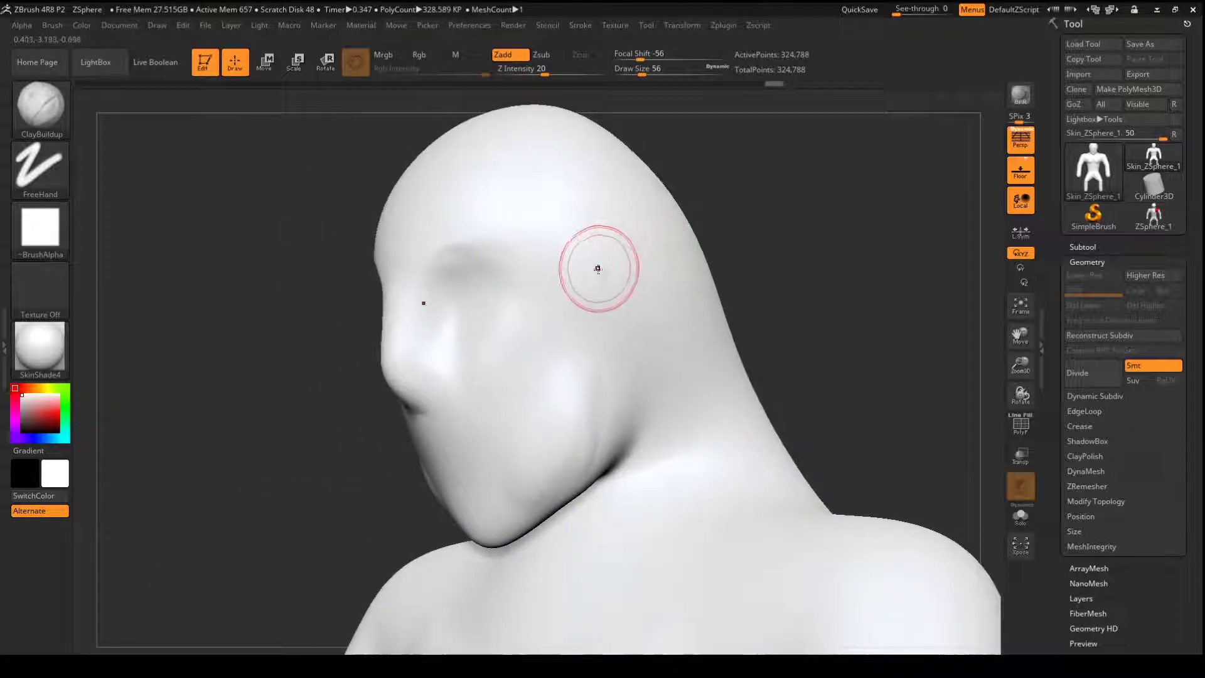
key("ctrl")
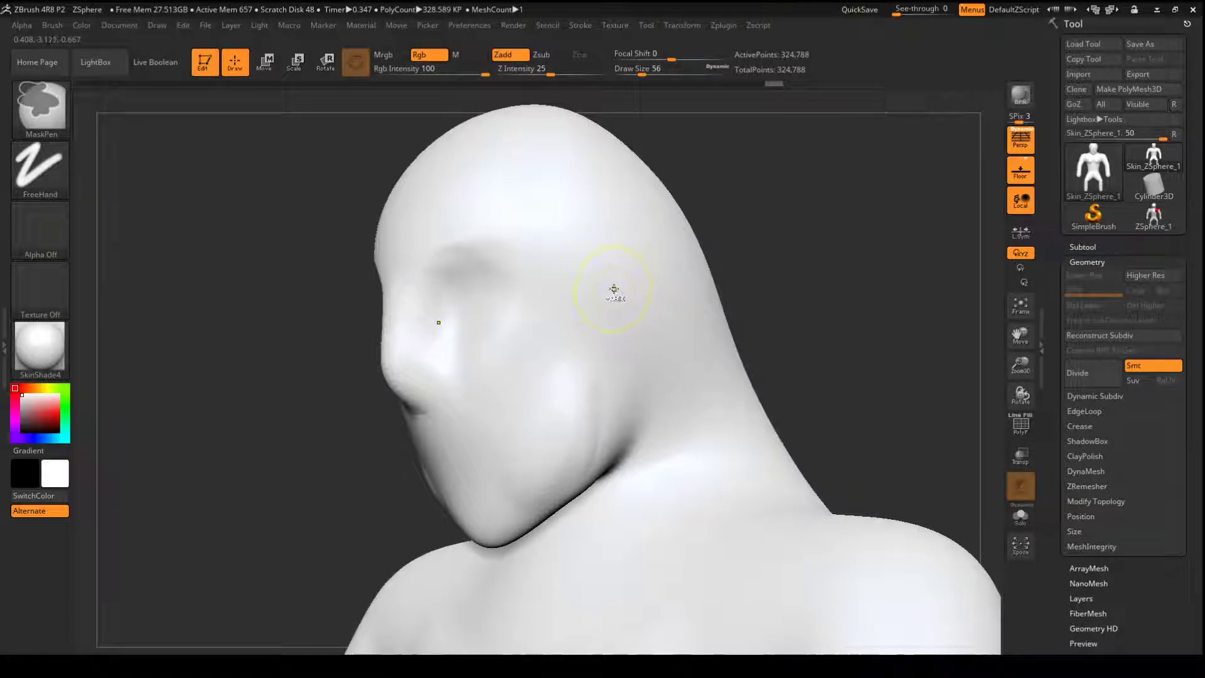
- Mask an ear shape on the side of the head using the MaskPen, refine it at draw size 23, and invert the mask
mouse_move(611, 290)
left_mouse_down("ctrl")
mouse_move(615, 273)
mouse_move(610, 295)
mouse_move(623, 297)
mouse_move(573, 304)
mouse_move(586, 333)
left_mouse_up("ctrl")
mouse_move(566, 277)
left_mouse_down("ctrl+alt")
mouse_move(581, 251)
mouse_move(583, 310)
left_mouse_up("ctrl+alt")
mouse_move(612, 261)
left_mouse_down("ctrl")
mouse_move(623, 249)
mouse_move(626, 262)
left_mouse_up("ctrl")
left_click_drag(630, 69, 633, 70)
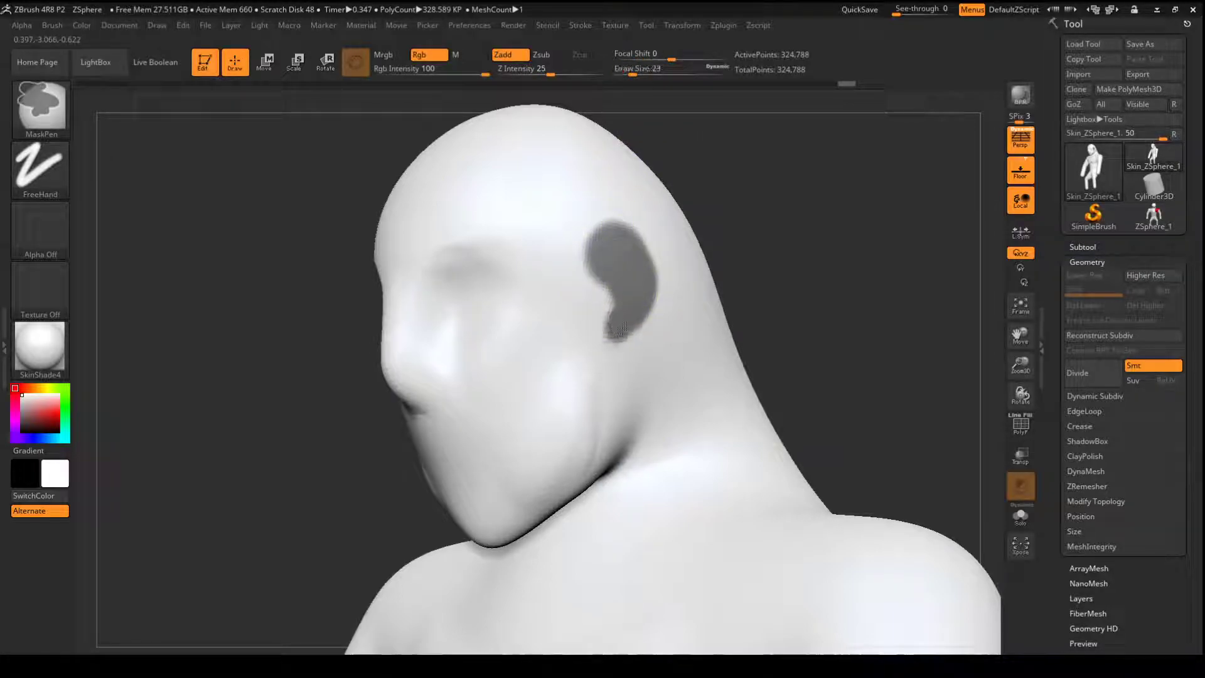
left_click_drag(681, 200, 743, 220, "shift")
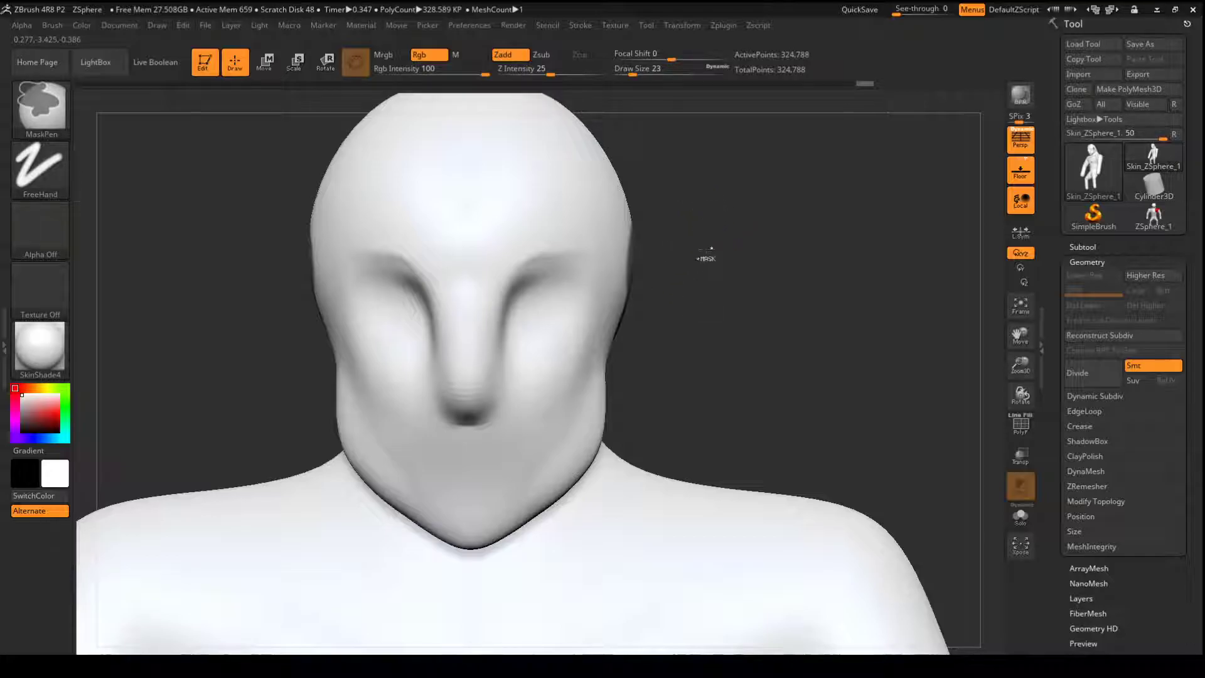
left_click(707, 250, "ctrl")
mouse_move(721, 270)
left_mouse_down()
mouse_move(637, 269)
mouse_move(707, 277)
mouse_move(731, 243)
mouse_move(653, 242)
mouse_move(729, 267)
left_mouse_up()
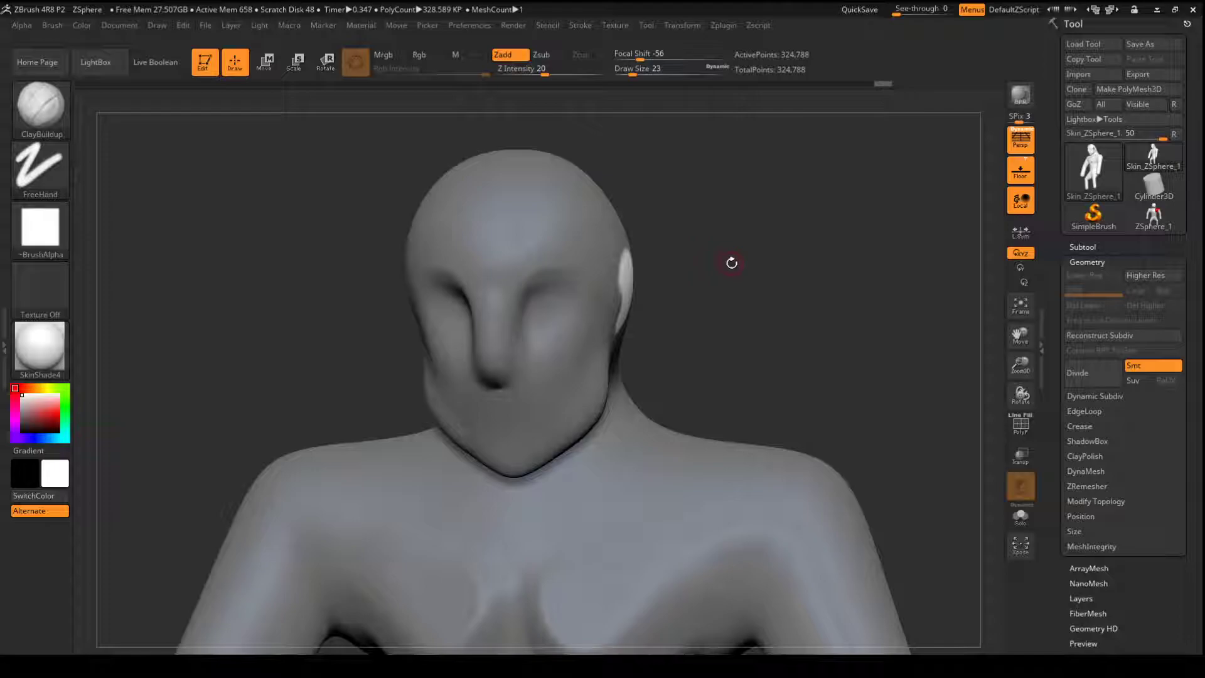
- Pull the unmasked ear areas outward into pointed ears using the Move brush at draw size 393, and clear the mask
key("b")
key("m")
key("v")
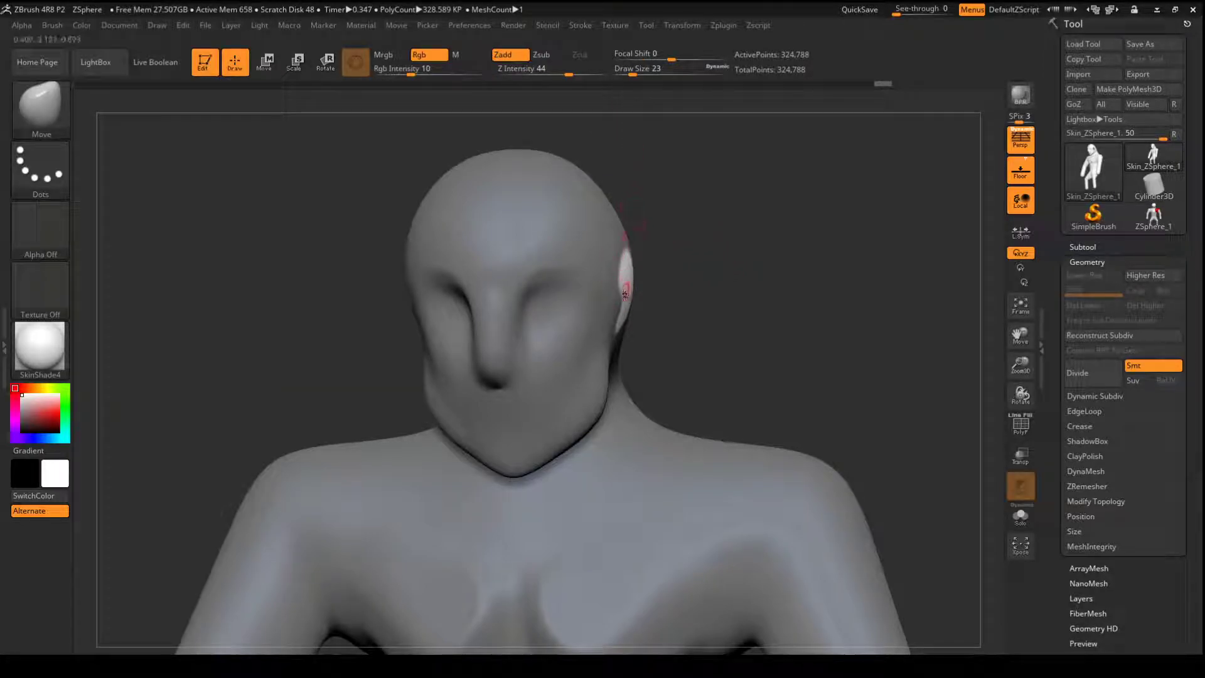
left_click_drag(632, 74, 659, 71)
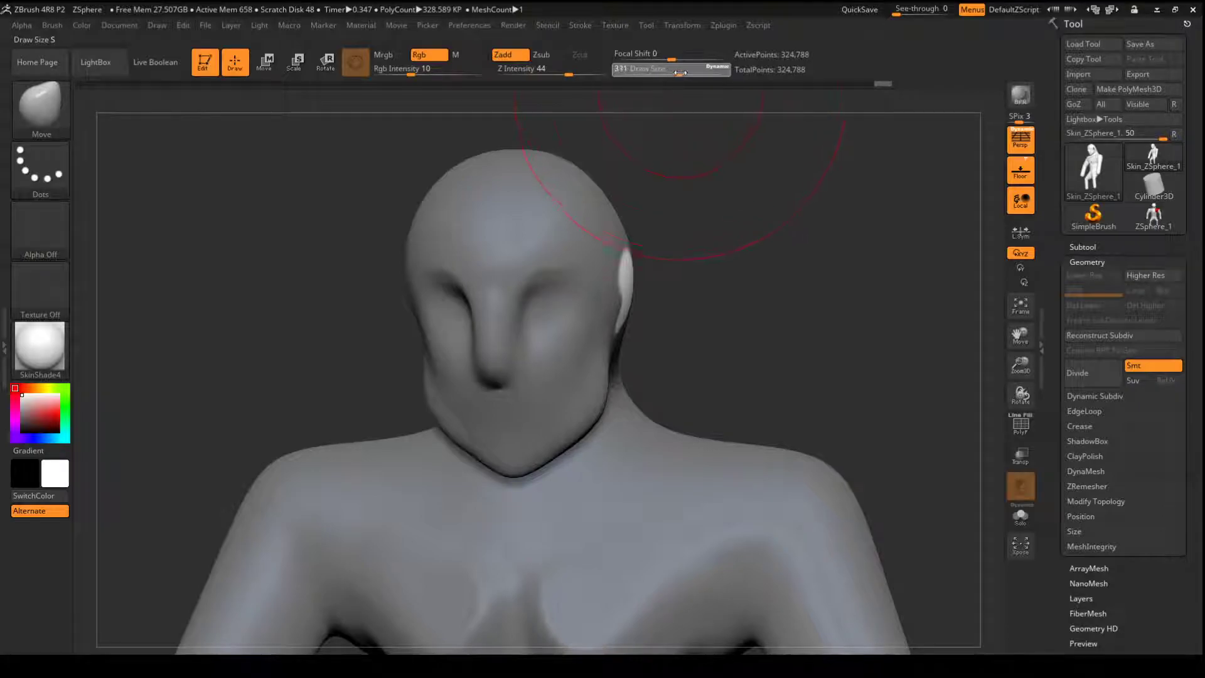
left_click_drag(800, 235, 715, 233)
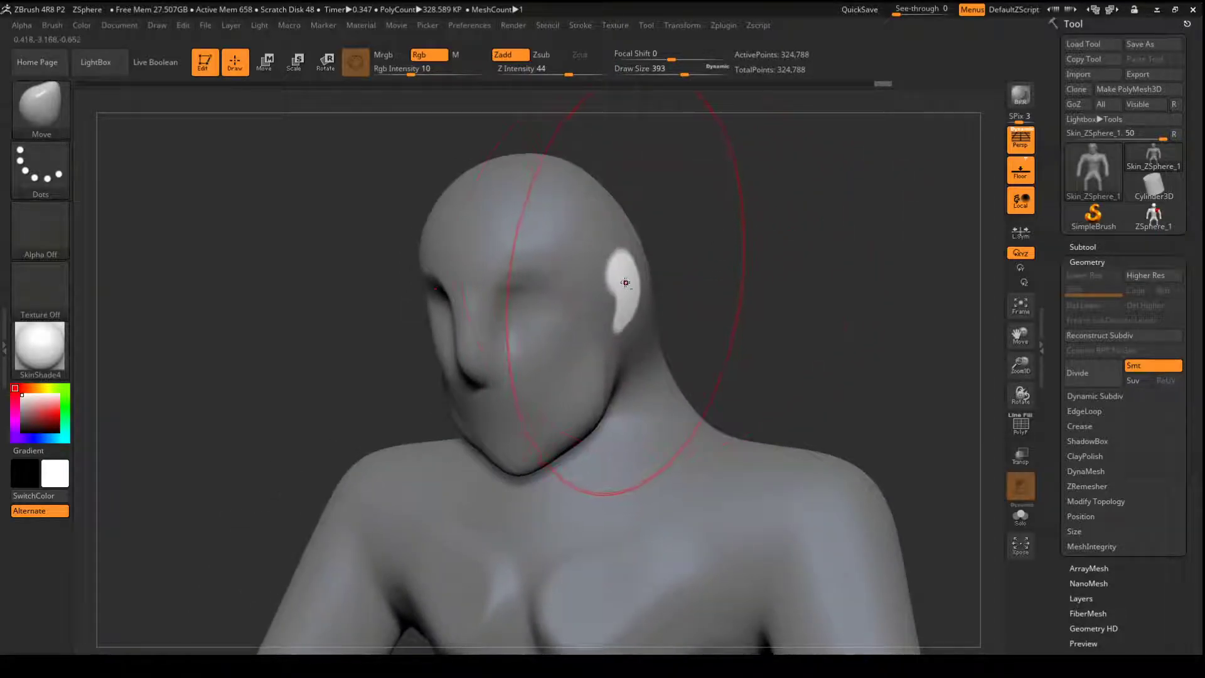
left_click_drag(624, 283, 657, 279)
mouse_move(699, 215)
left_mouse_down()
mouse_move(621, 217)
mouse_move(732, 209)
mouse_move(696, 227)
mouse_move(647, 224)
mouse_move(650, 215)
mouse_move(621, 233)
mouse_move(684, 226)
left_mouse_up()
mouse_move(514, 357)
left_mouse_down()
mouse_move(702, 245)
mouse_move(744, 256)
mouse_move(666, 262)
mouse_move(640, 278)
left_mouse_up()
mouse_move(770, 210)
left_mouse_down()
mouse_move(731, 220)
mouse_move(740, 204)
left_mouse_up()
- Sculpt and smooth the ears and the area where they join the head, using the ClayBuildup brush at draw size 94
left_click_drag(687, 73, 673, 73)
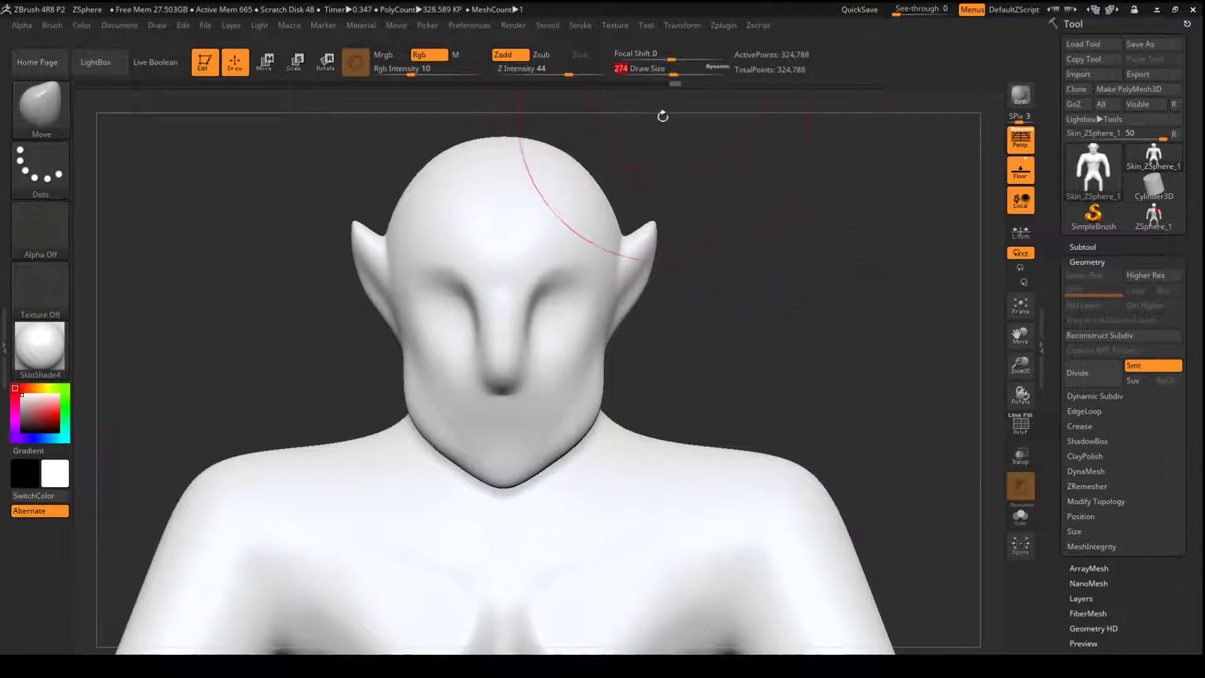
left_click_drag(734, 188, 756, 191)
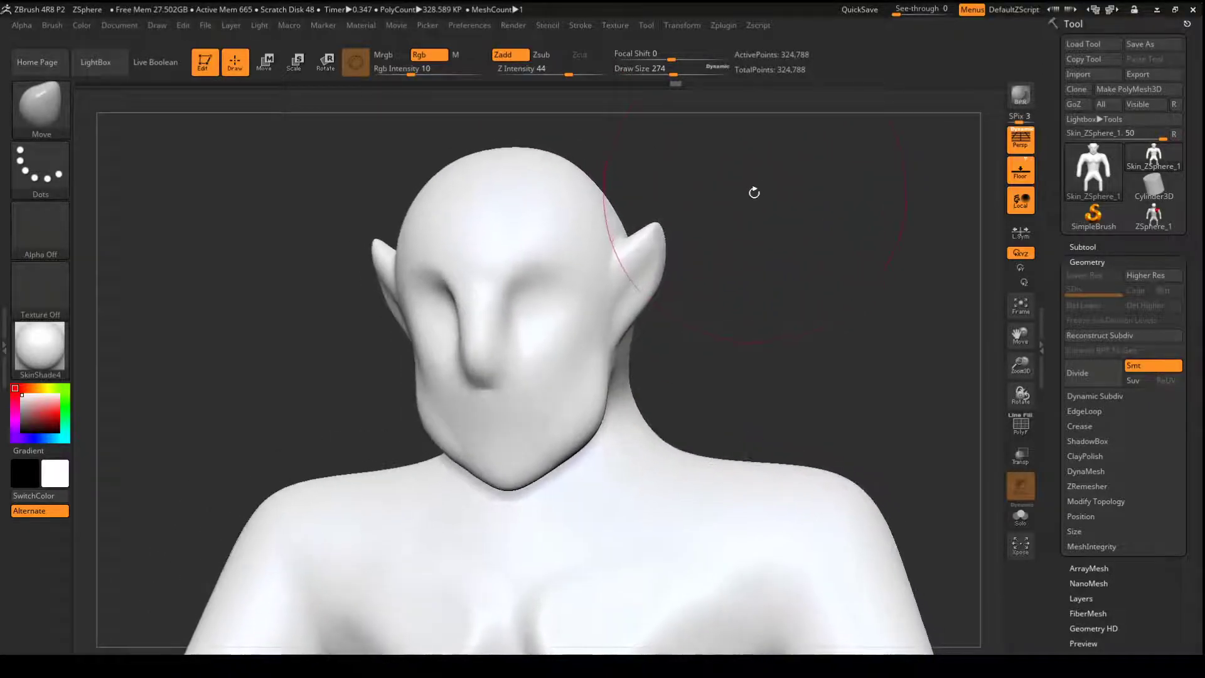
key("b")
key("c")
key("b")
left_click_drag(673, 73, 650, 74)
left_click_drag(690, 159, 670, 163)
mouse_move(637, 250)
left_mouse_down()
mouse_move(609, 308)
mouse_move(637, 257)
left_mouse_up()
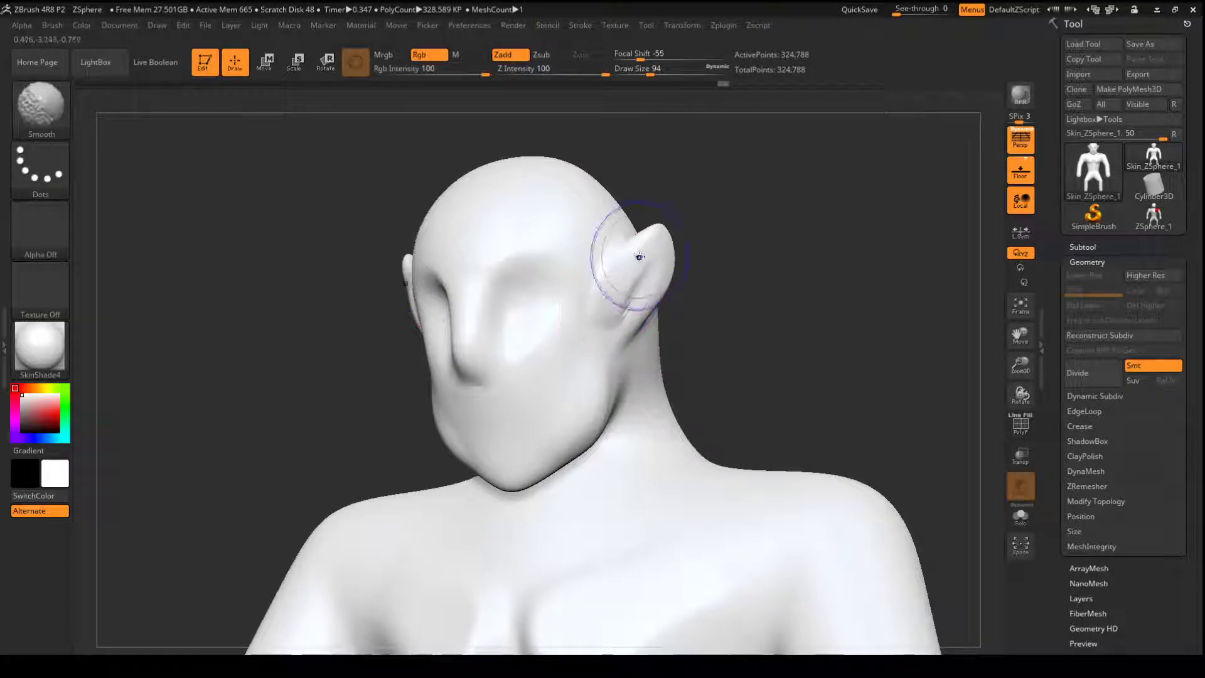
left_click_drag(705, 237, 697, 258)
left_click_drag(628, 333, 641, 340)
left_click_drag(640, 350, 662, 319)
- Open the DynaMesh settings for the figure and set the resolution to 64
mouse_move(721, 295)
left_mouse_down()
mouse_move(795, 295)
mouse_move(732, 100)
left_mouse_up()
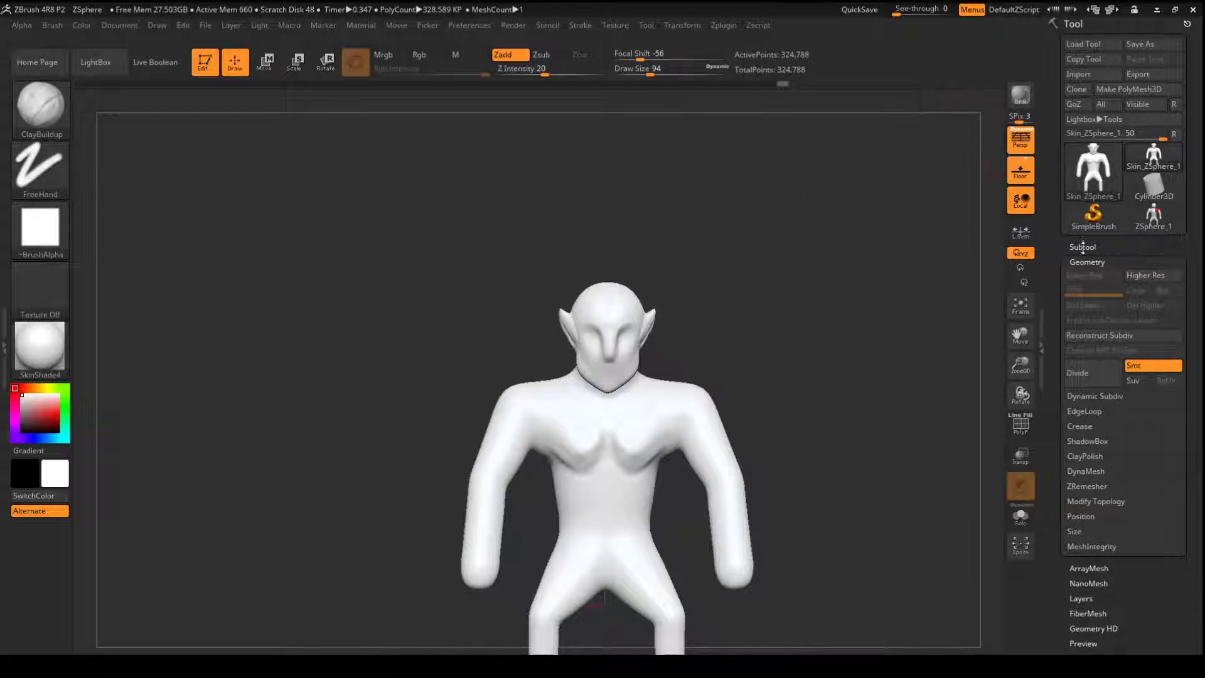
left_click_drag(797, 363, 703, 427)
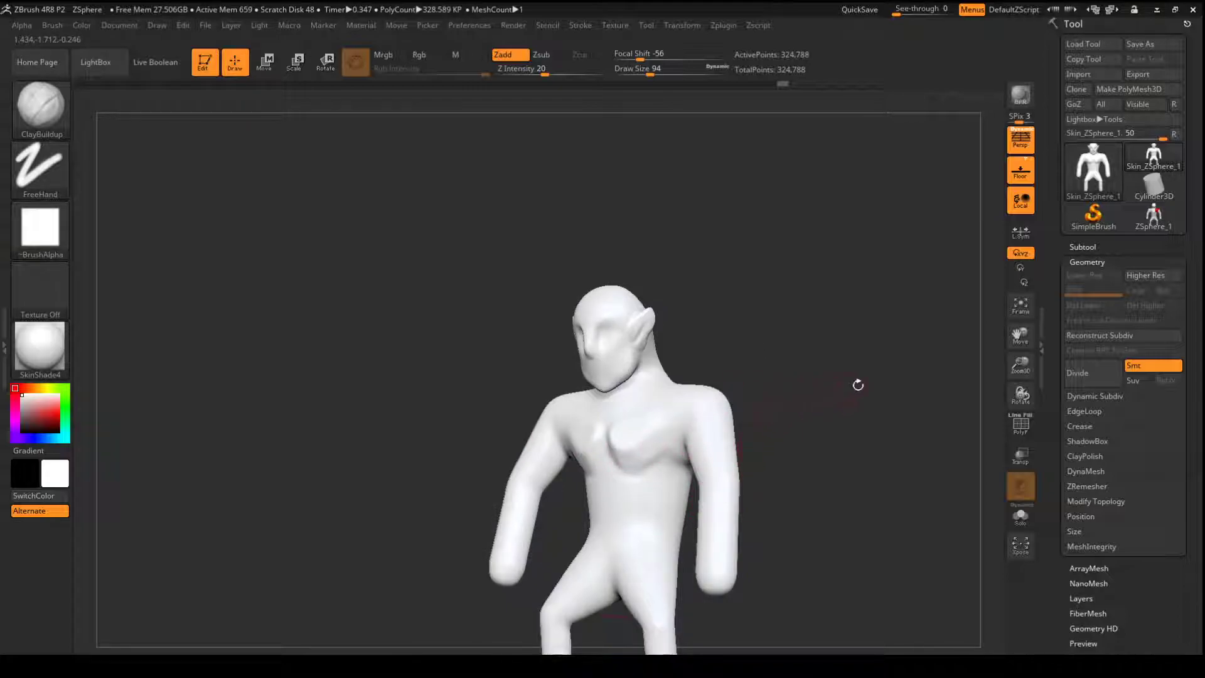
left_click(1085, 470)
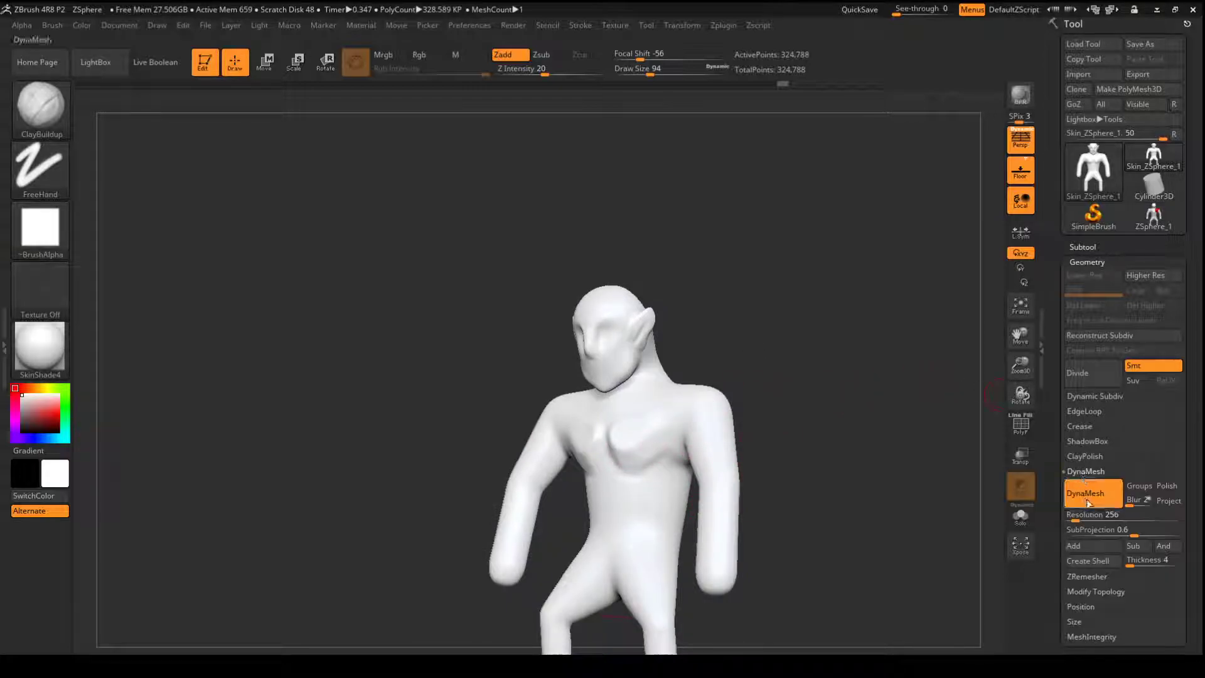
left_click_drag(1078, 523, 1083, 521)
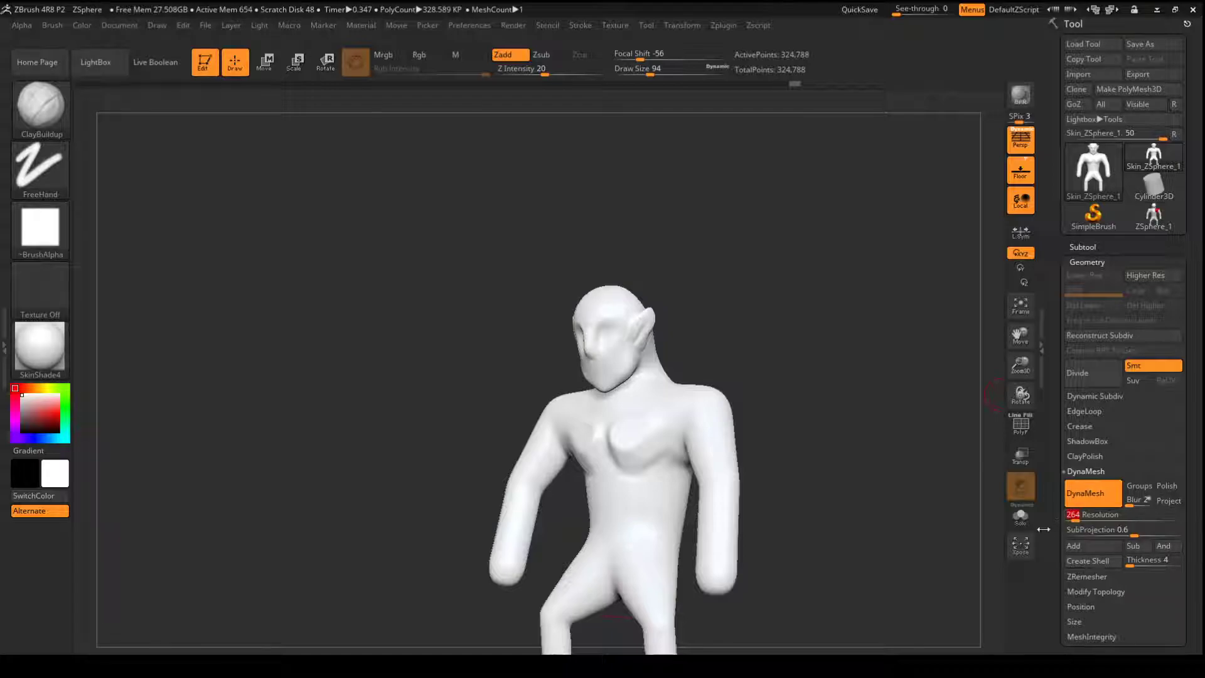
type("64")
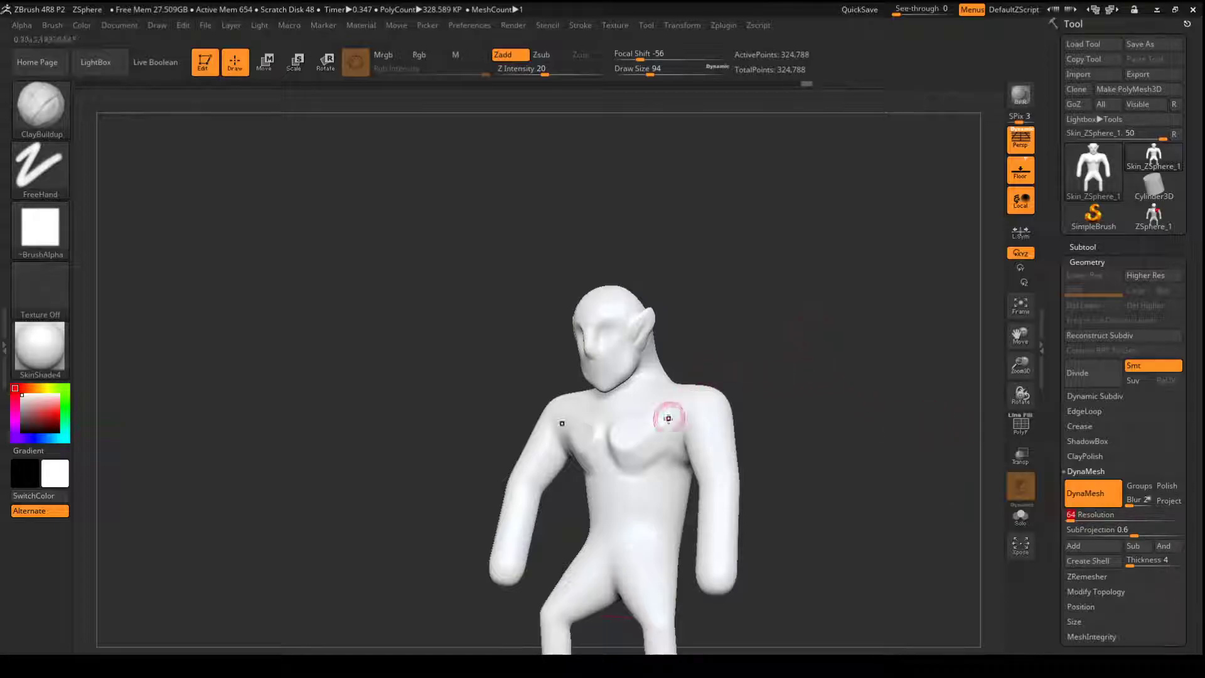
- Add short ClayBuildup strokes on the outer chest near the shoulders and smooth them into the surface
key("shift")
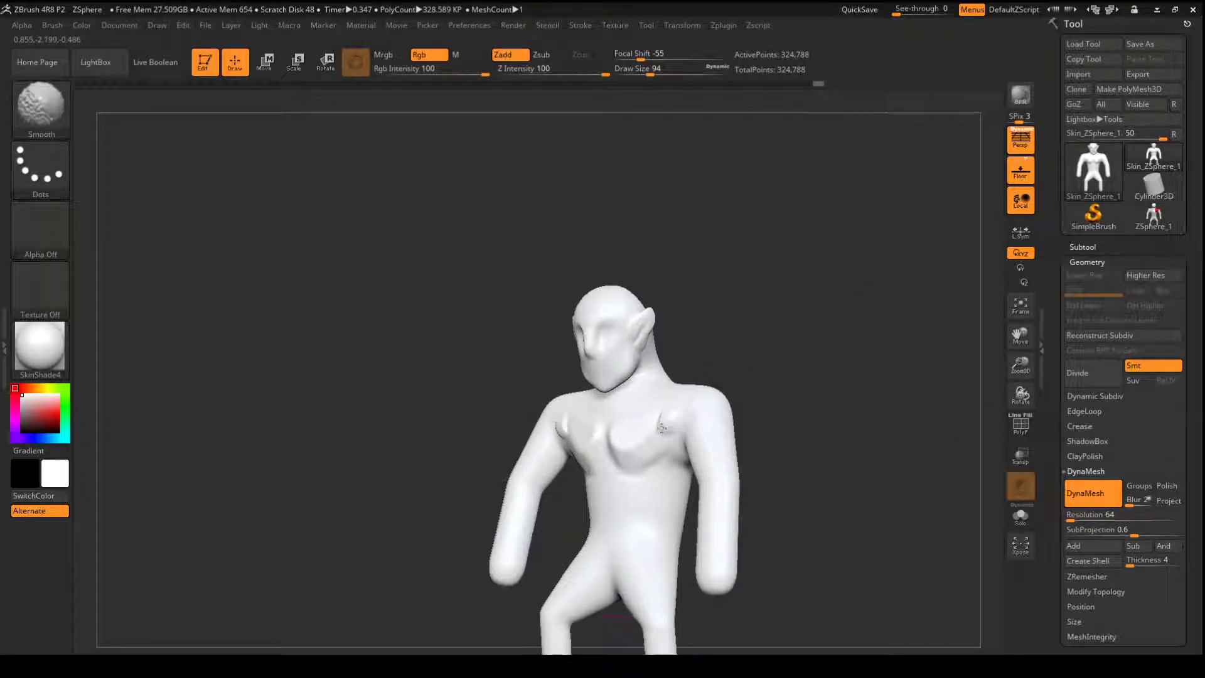
mouse_move(785, 307)
left_mouse_down()
mouse_move(834, 324)
mouse_move(806, 402)
left_mouse_up()
left_click_drag(667, 419, 656, 442)
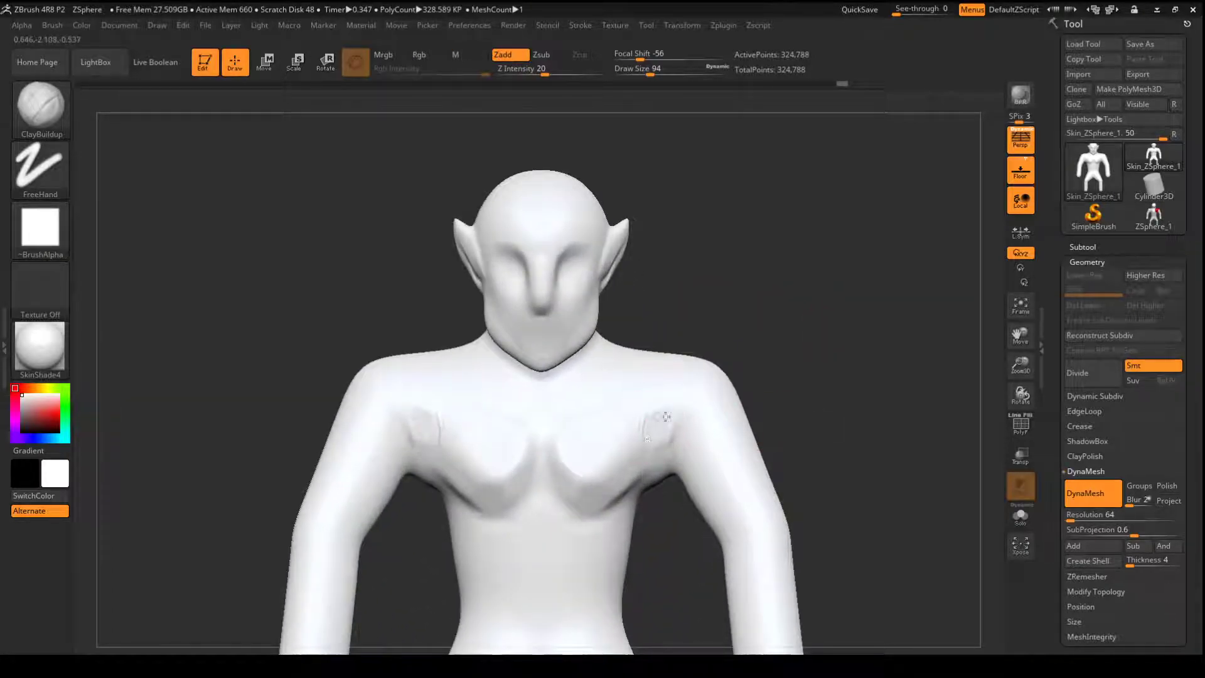
key("shift")
left_click_drag(659, 398, 679, 414, "shift")
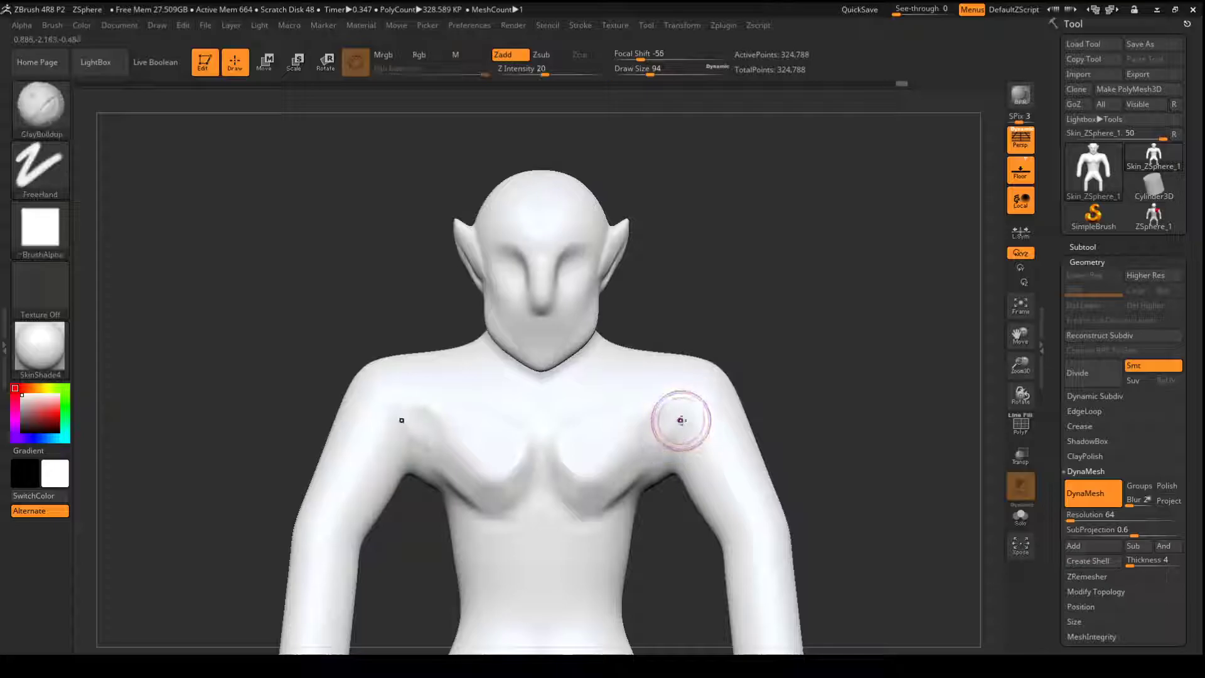
- Remesh the whole figure with DynaMesh at resolution 64
key("ctrl")
left_click_drag(830, 378, 822, 492, "ctrl")
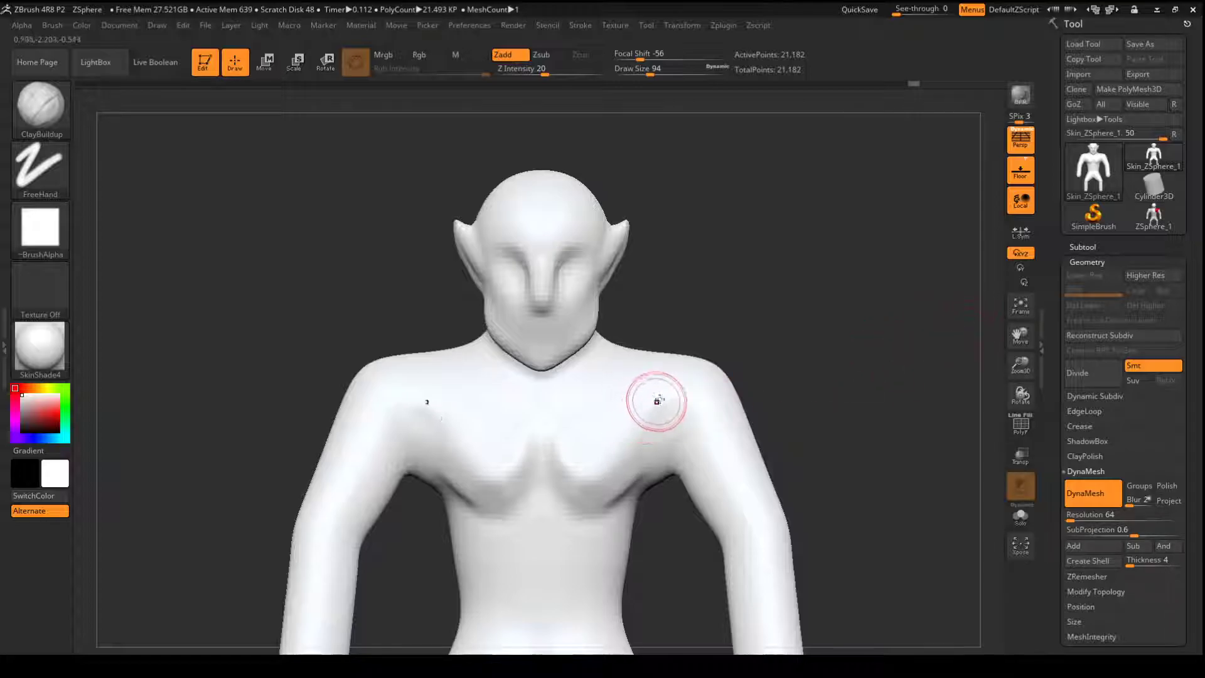
left_click_drag(789, 328, 812, 312)
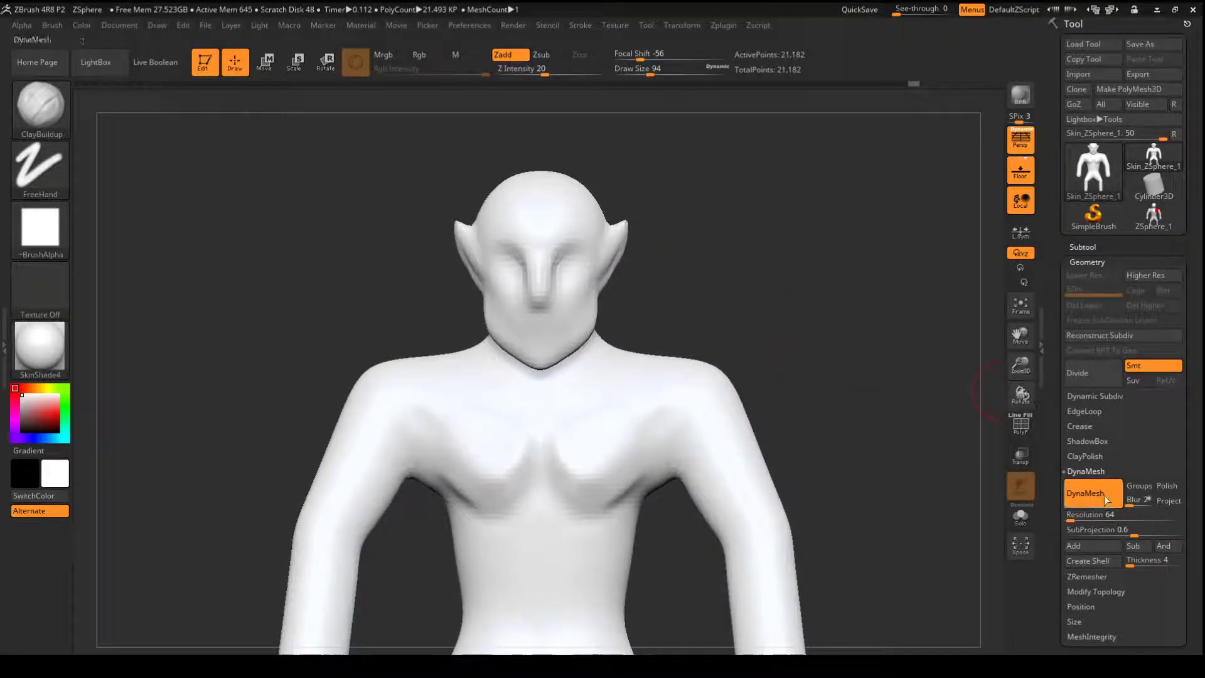
- Set the DynaMesh resolution to 128 and remesh the figure
left_click_drag(1070, 514, 1105, 514)
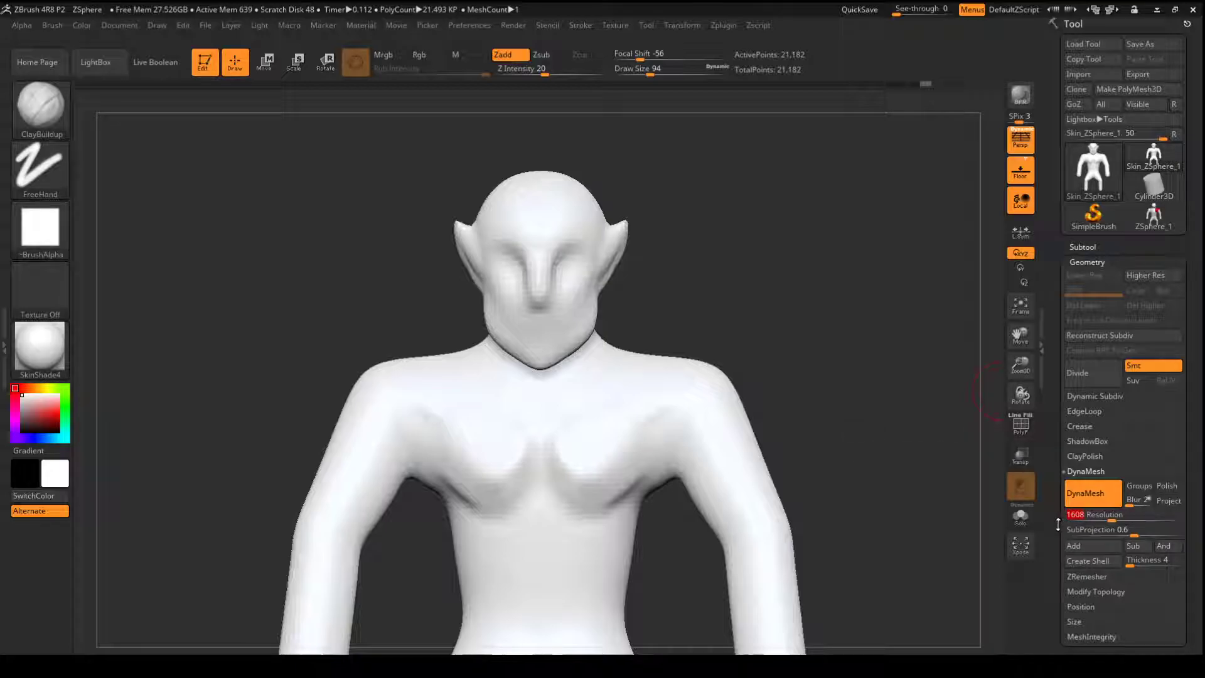
type("128")
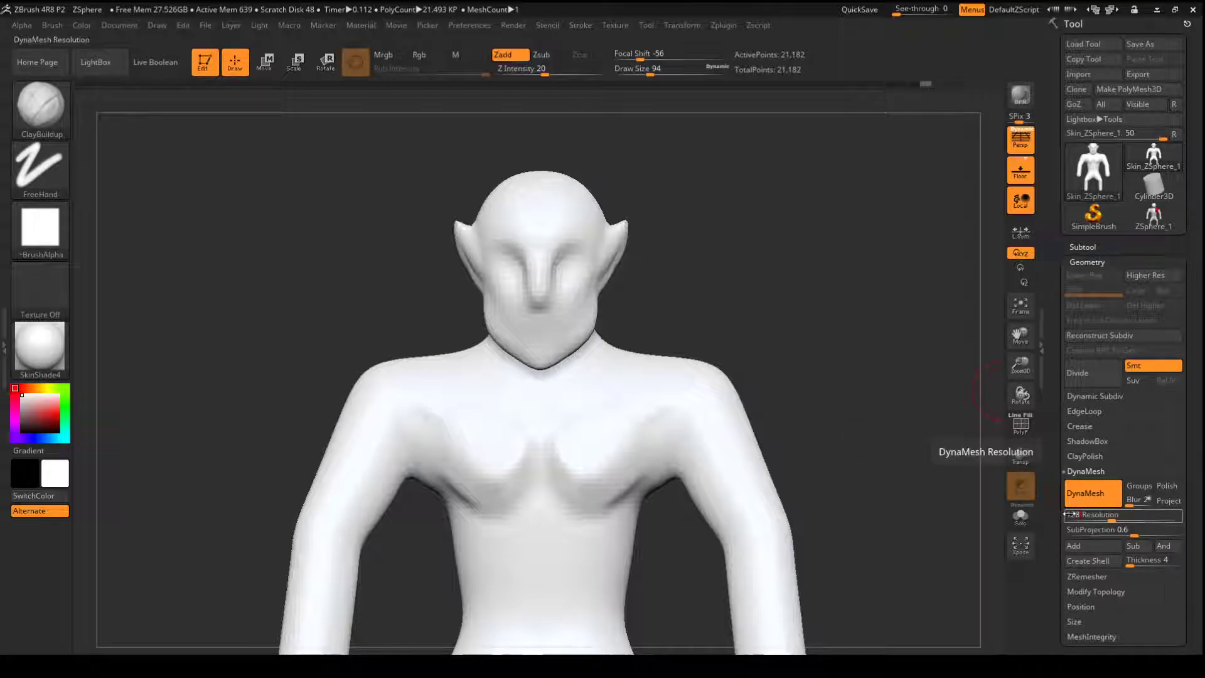
key("Return")
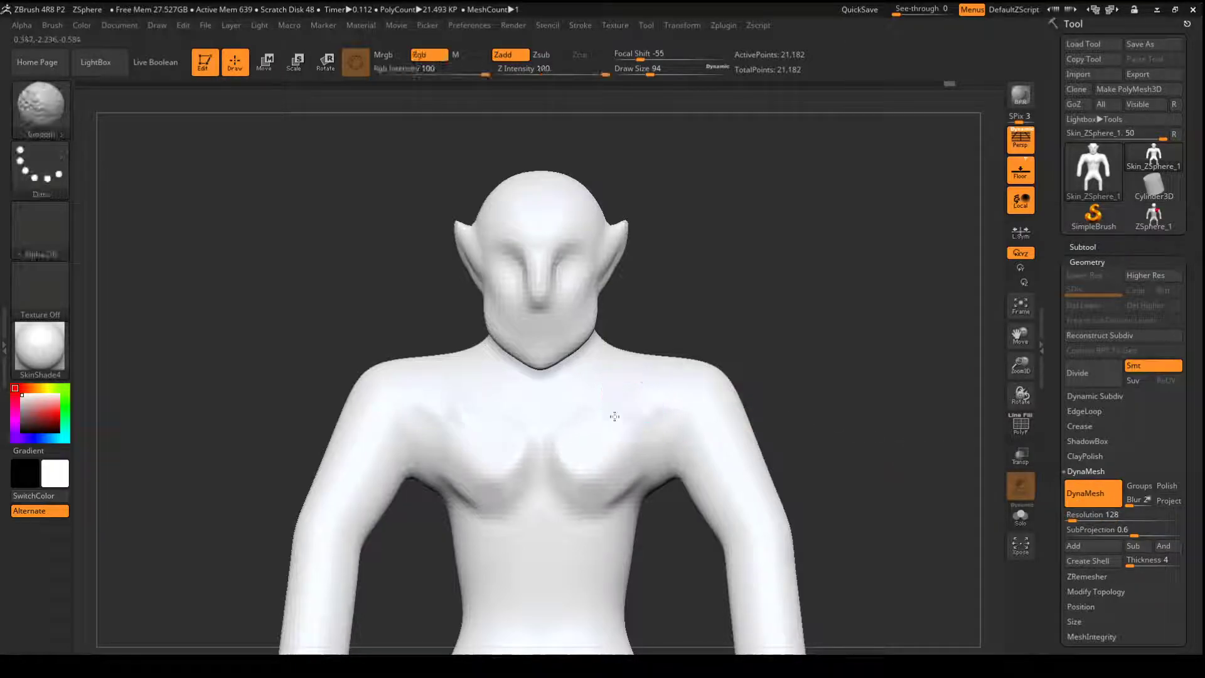
left_click_drag(796, 321, 799, 442, "ctrl")
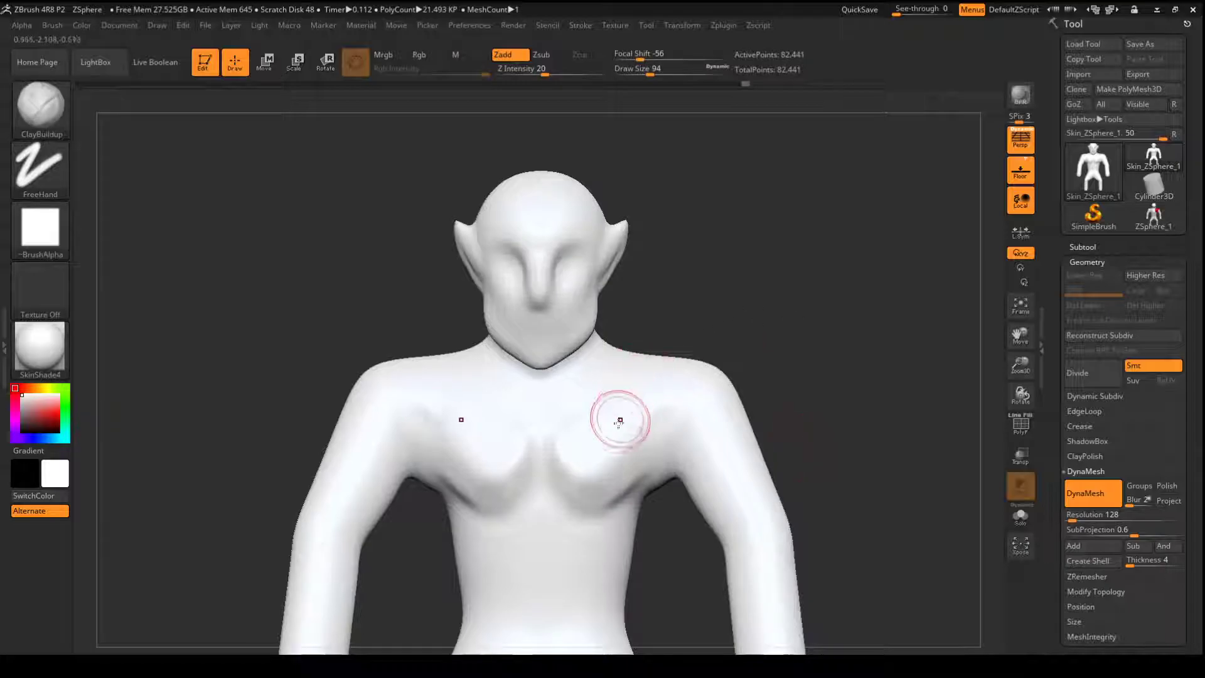
- Sculpt a short ClayBuildup stroke on the upper chest and smooth the chest surface
left_click_drag(618, 415, 616, 427, "shift")
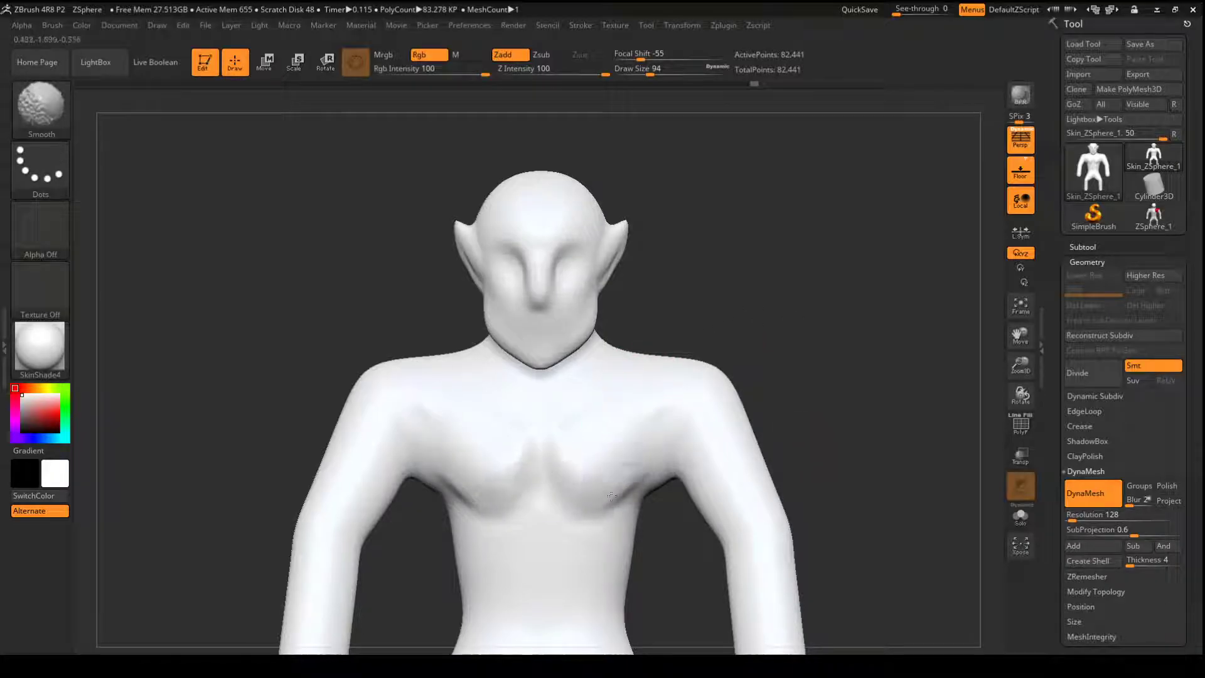
mouse_move(860, 370)
left_mouse_down()
mouse_move(762, 370)
mouse_move(839, 367)
left_mouse_up()
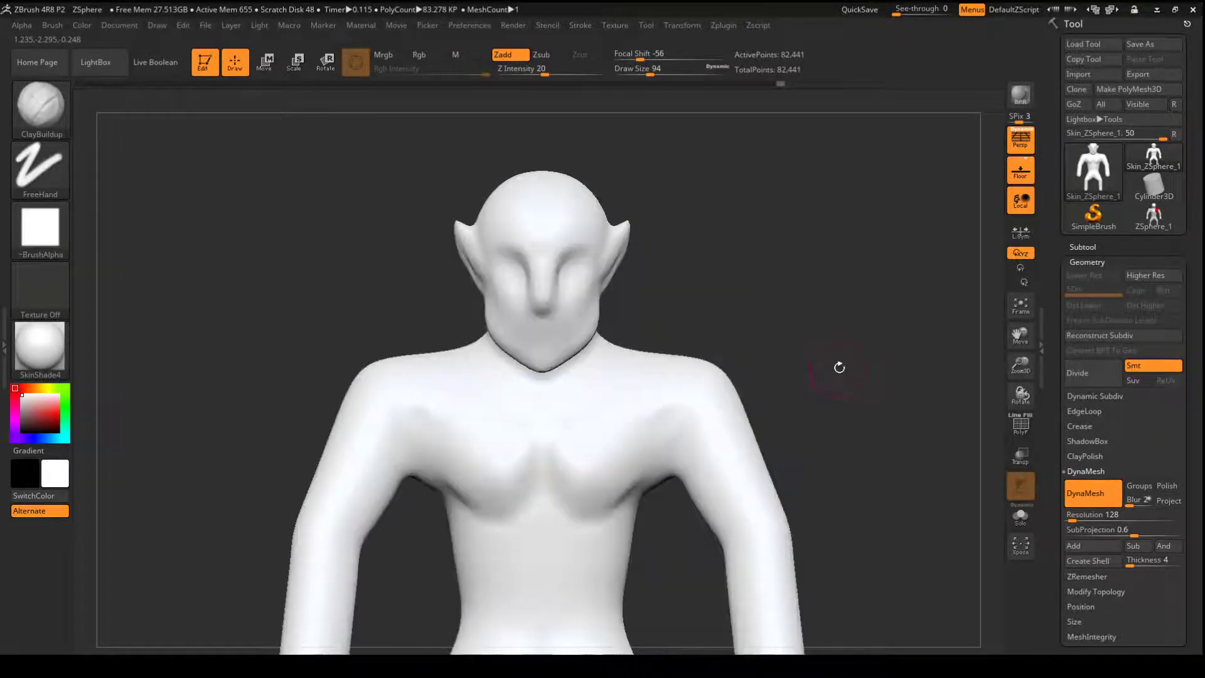